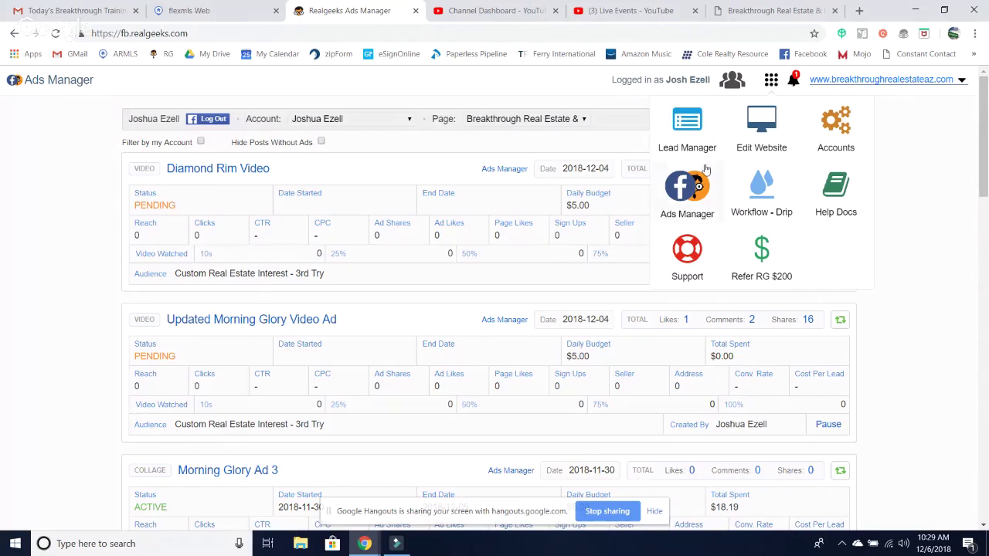
- Switch from Ads Manager to Lead Manager using the Real Geeks apps grid
{"action": "left_click", "coordinate": [685, 125]}
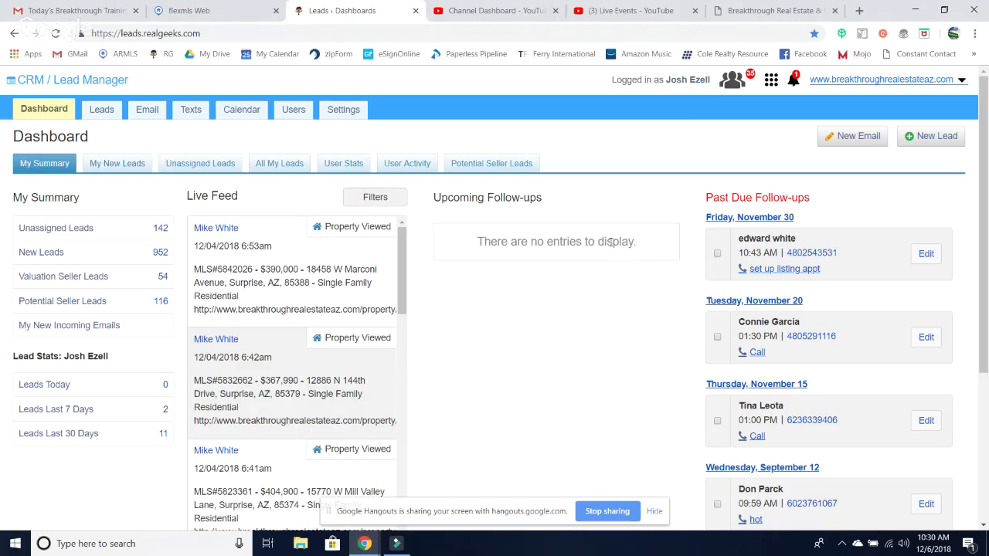
- Browse Settings, Leads and Dashboard, then open the Leads list with Advanced Search expanded
{"action": "left_click", "coordinate": [331, 110]}
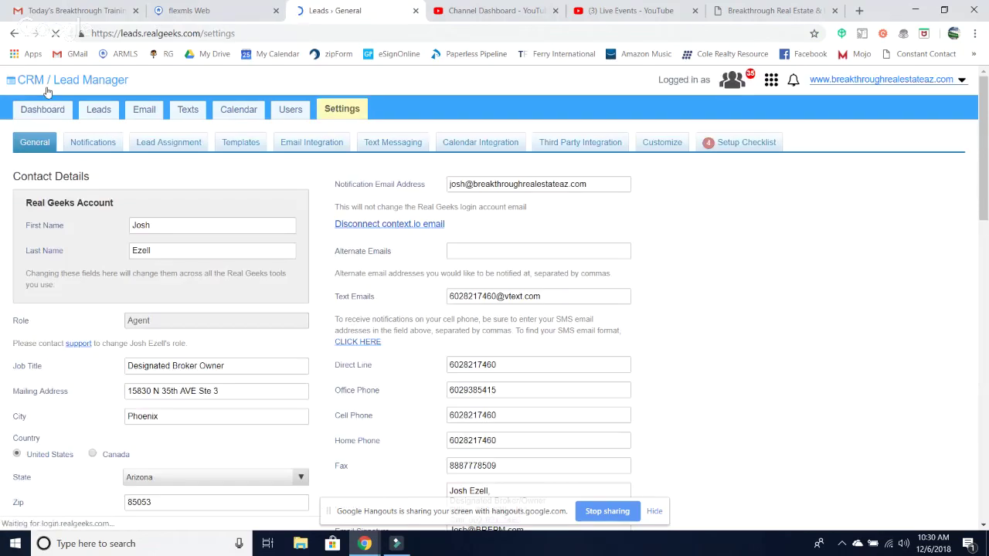
{"action": "left_click", "coordinate": [93, 114]}
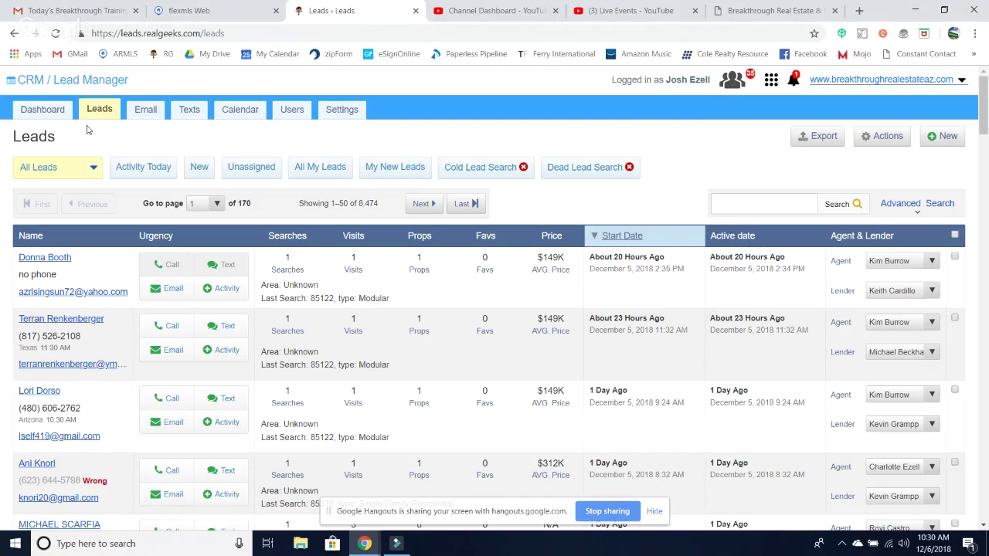
{"action": "left_click", "coordinate": [51, 116]}
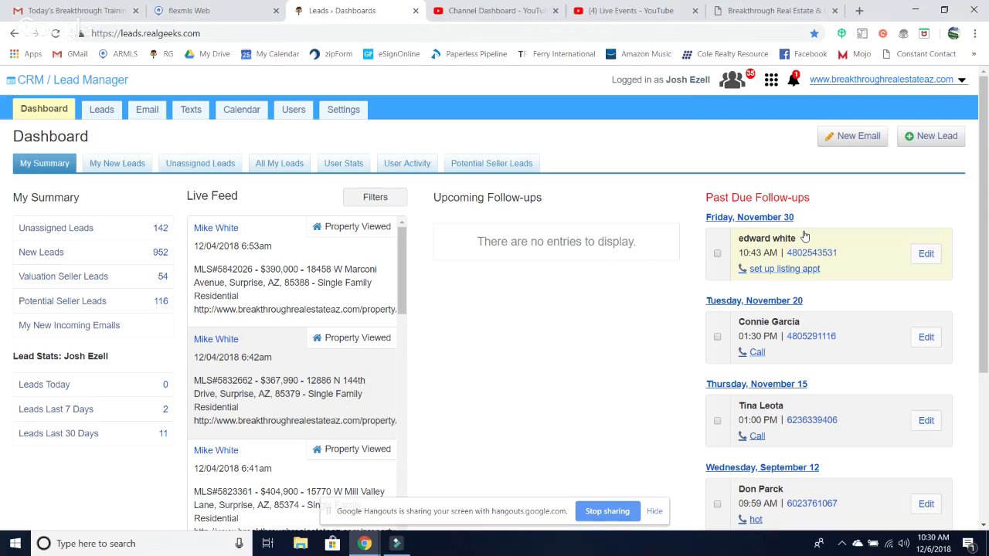
{"action": "left_click", "coordinate": [101, 112]}
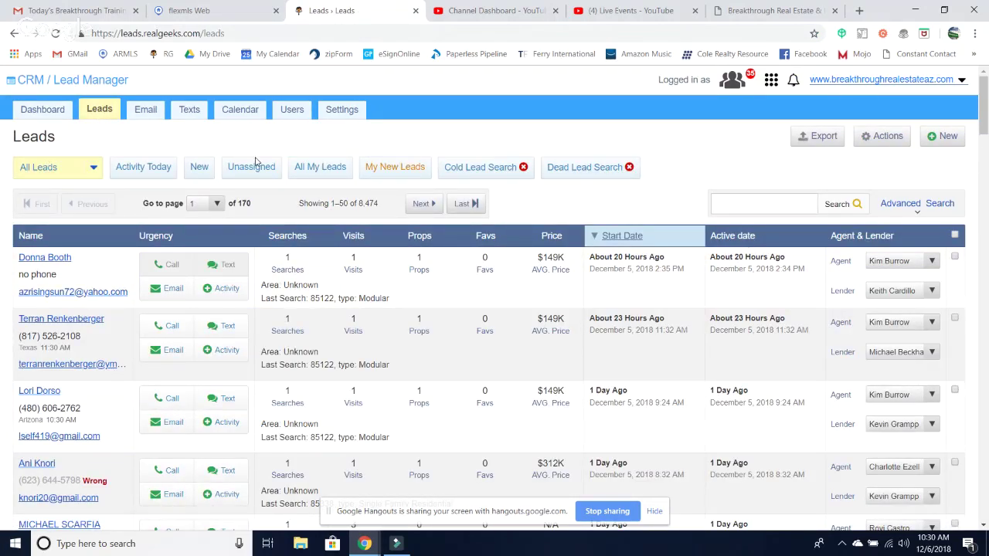
{"action": "left_click", "coordinate": [904, 205]}
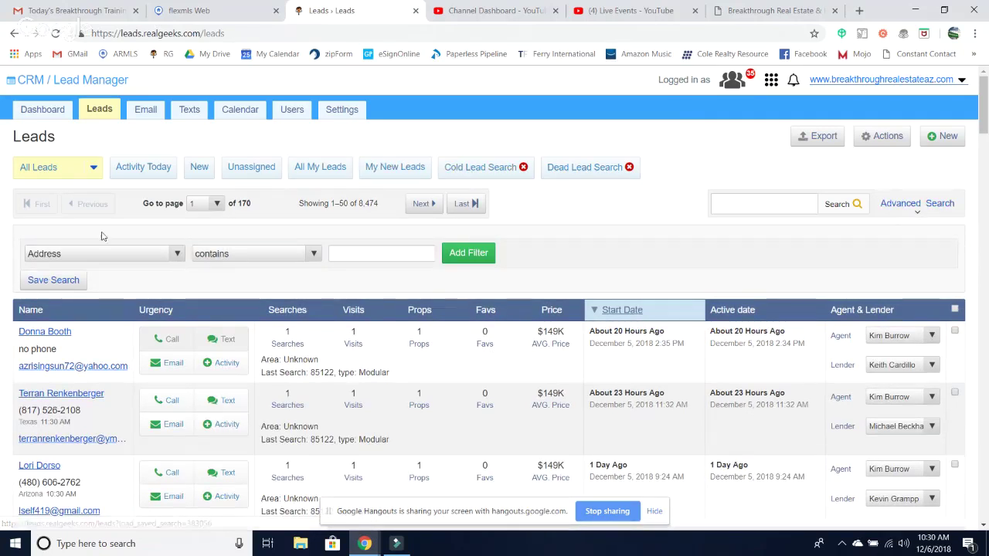
- Add a 'Follow-up scheduled is never' filter, narrowing the list to 7,484 leads
{"action": "left_click", "coordinate": [177, 257]}
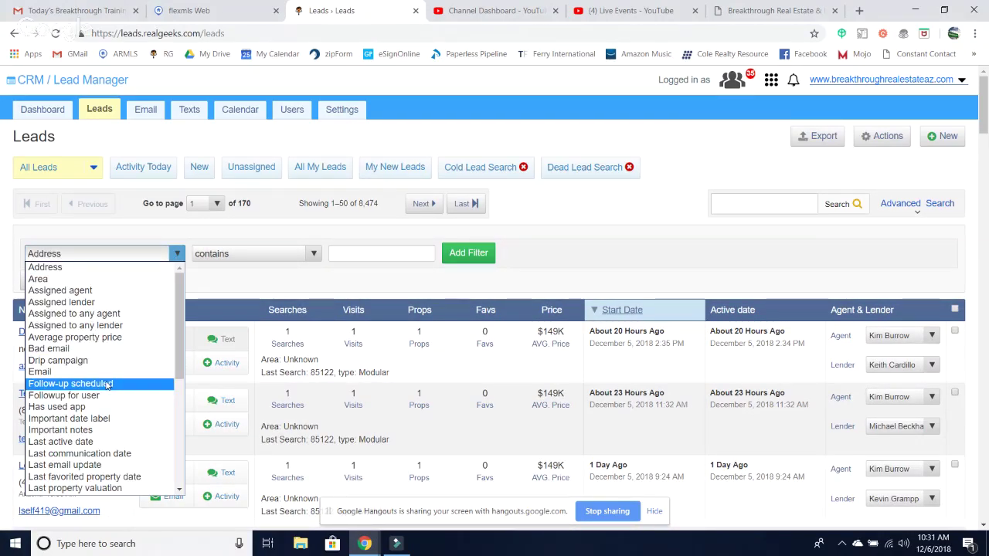
{"action": "scroll", "coordinate": [108, 384], "scroll_direction": "down", "scroll_amount": 2}
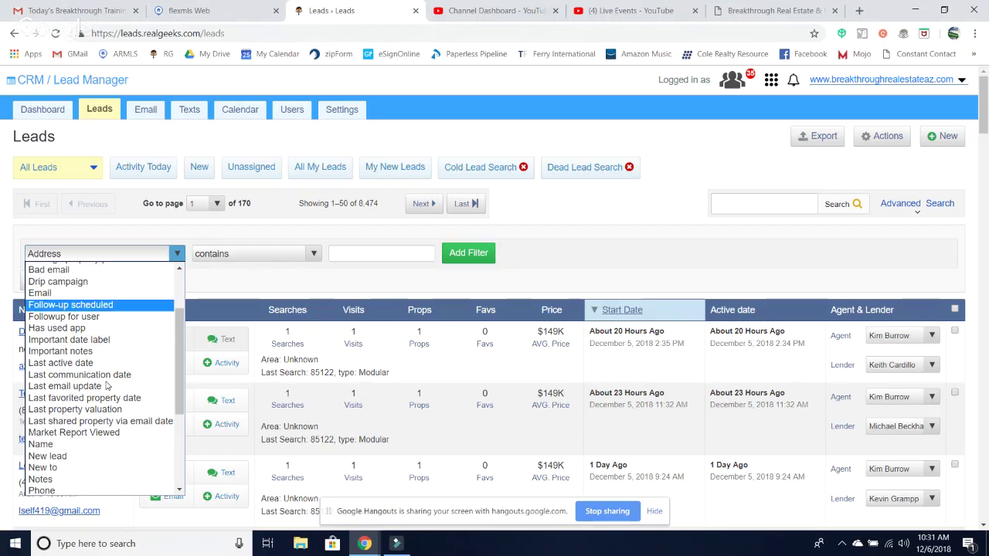
{"action": "scroll", "coordinate": [108, 384], "scroll_direction": "down", "scroll_amount": 1}
{"action": "scroll", "coordinate": [108, 386], "scroll_direction": "up", "scroll_amount": 1}
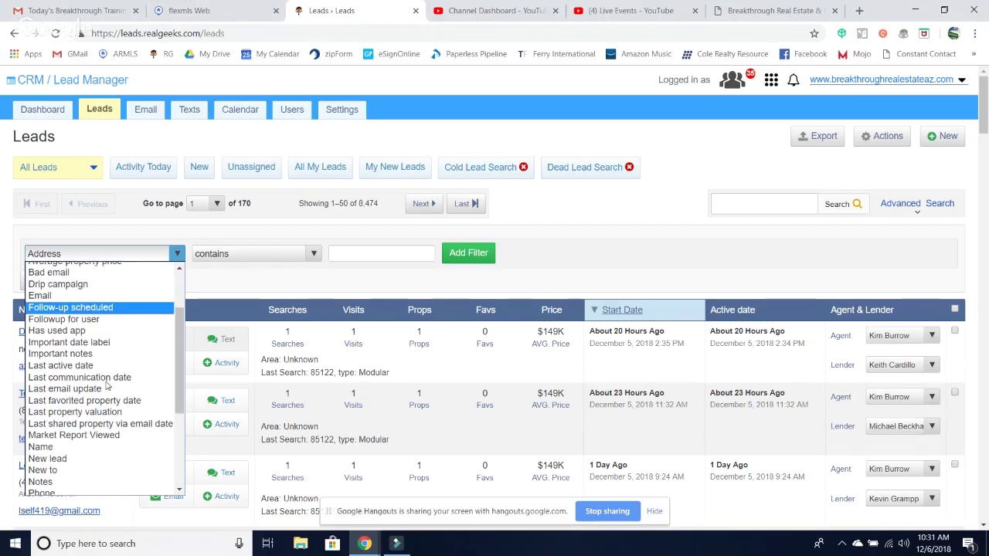
{"action": "left_click", "coordinate": [77, 308]}
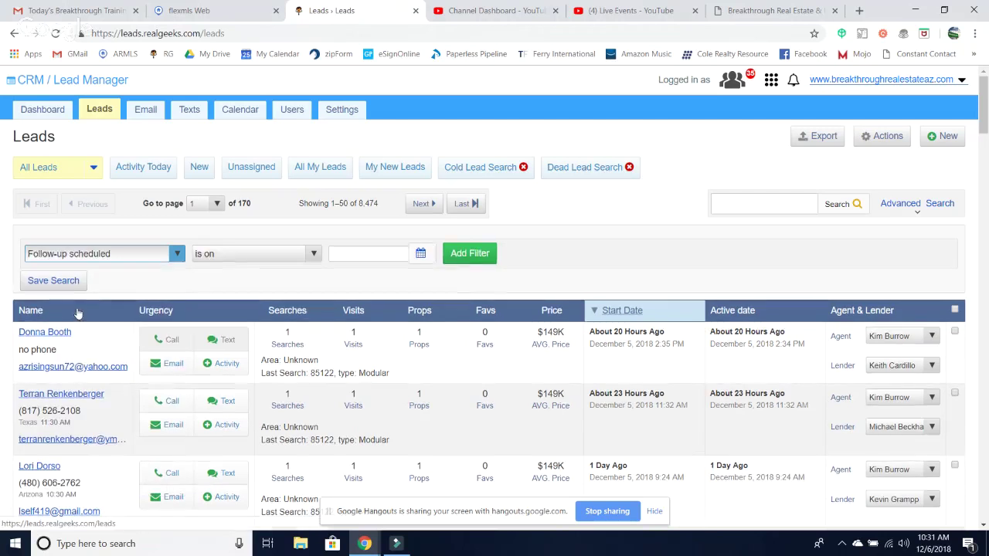
{"action": "left_click", "coordinate": [258, 256]}
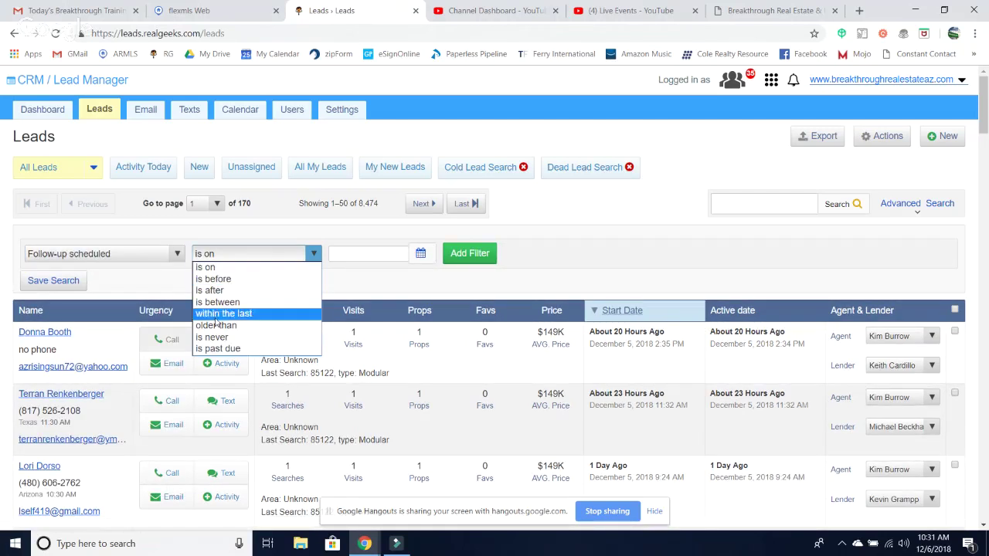
{"action": "left_click", "coordinate": [214, 342]}
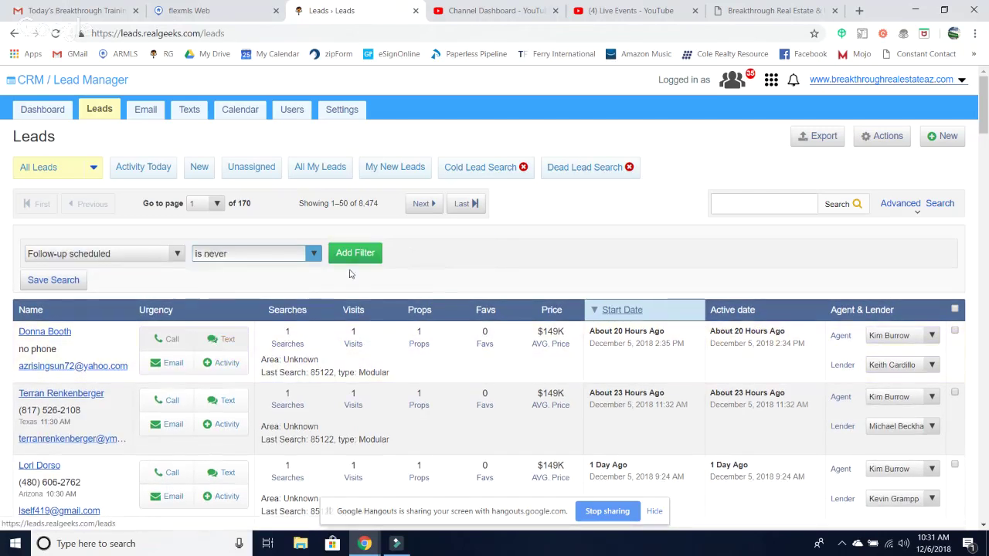
{"action": "left_click", "coordinate": [353, 253]}
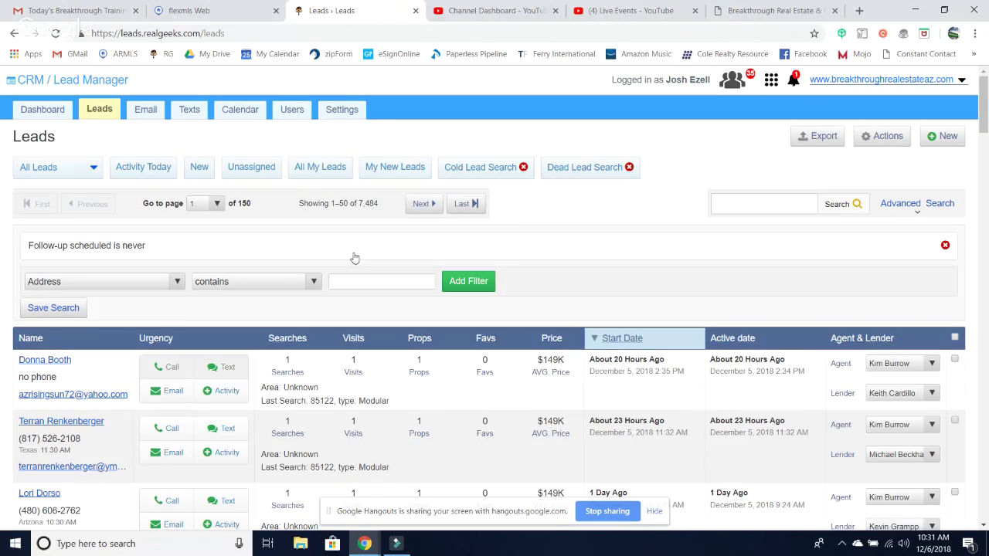
{"action": "left_click", "coordinate": [60, 309]}
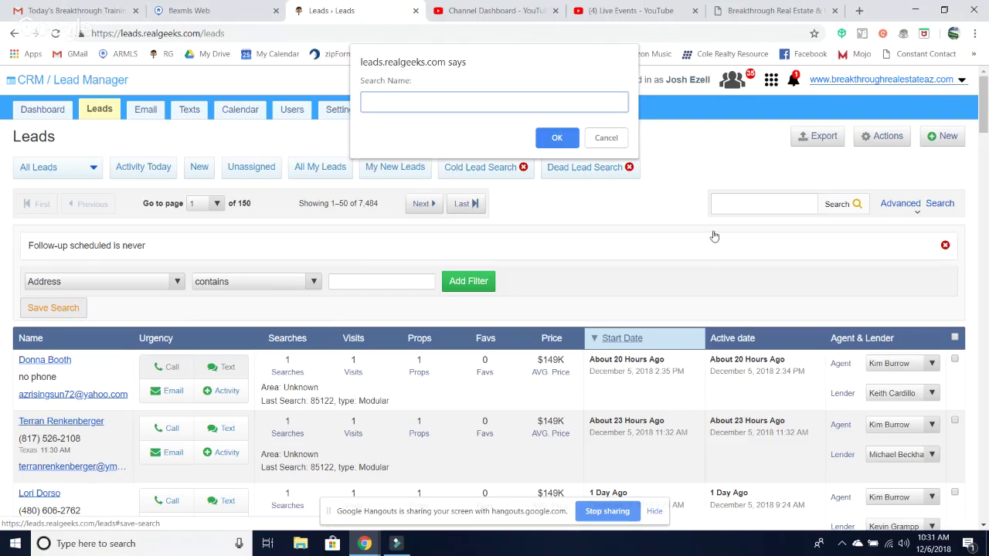
{"action": "left_click", "coordinate": [609, 146]}
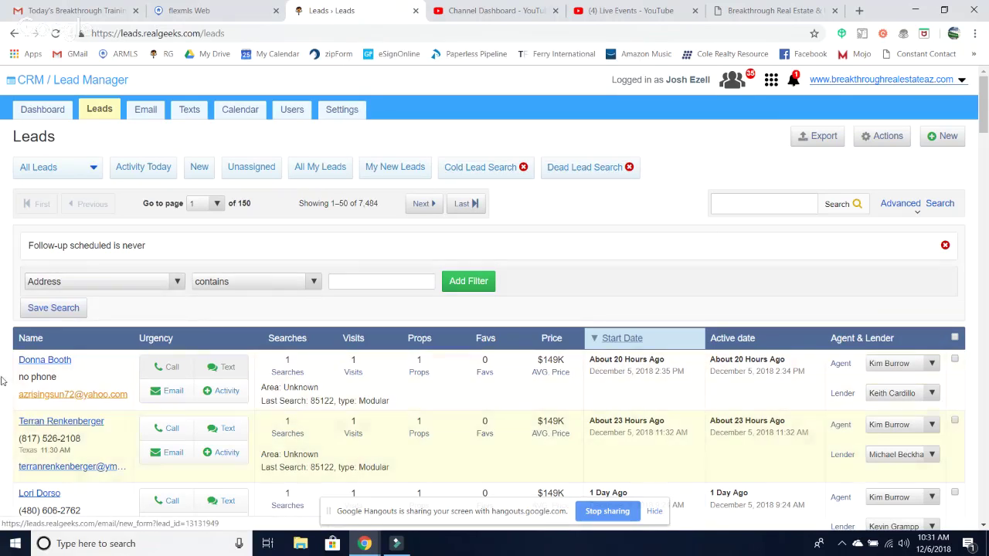
{"action": "left_click", "coordinate": [62, 310]}
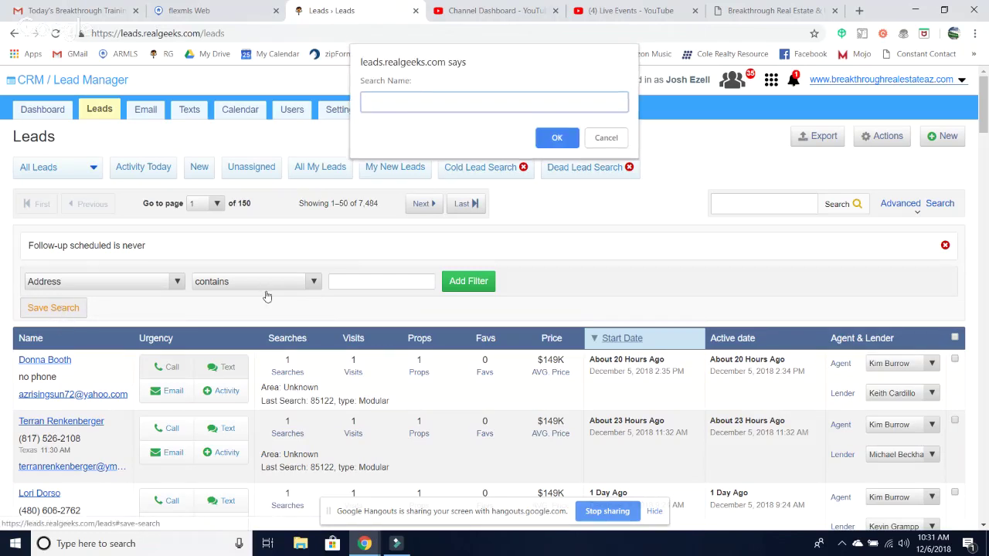
{"action": "type", "text": "No Foll"}
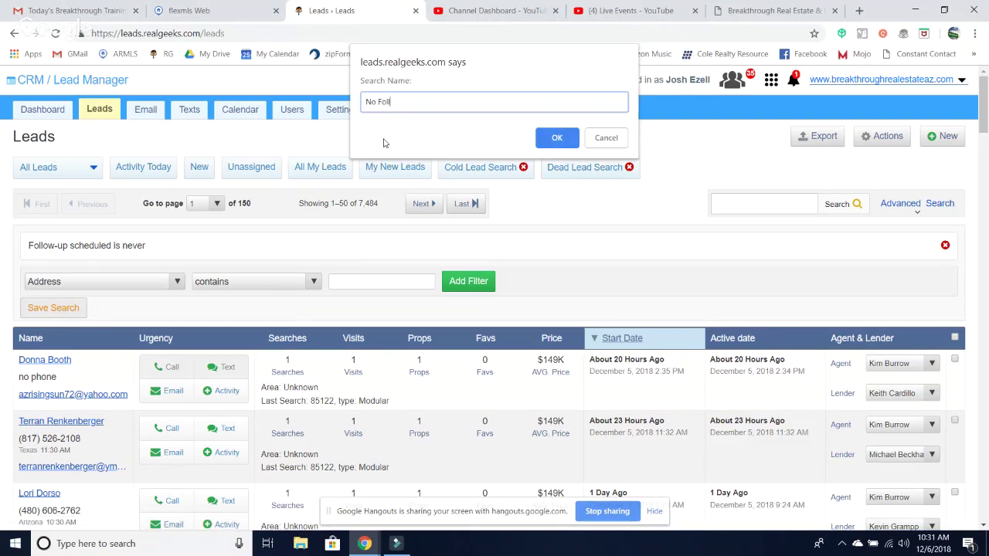
{"action": "type", "text": "ow Up"}
{"action": "left_click", "coordinate": [568, 146]}
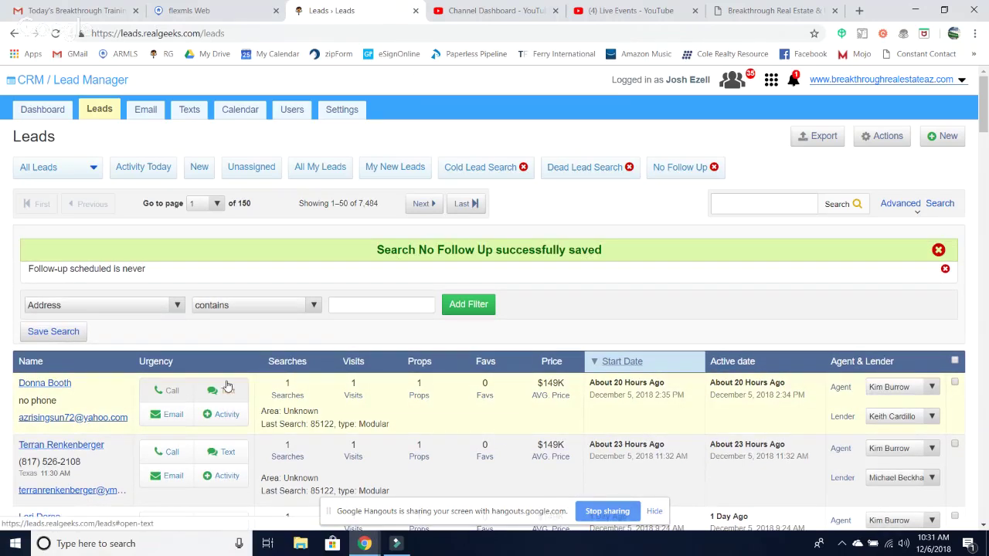
{"action": "scroll", "coordinate": [227, 386], "scroll_direction": "down", "scroll_amount": 4}
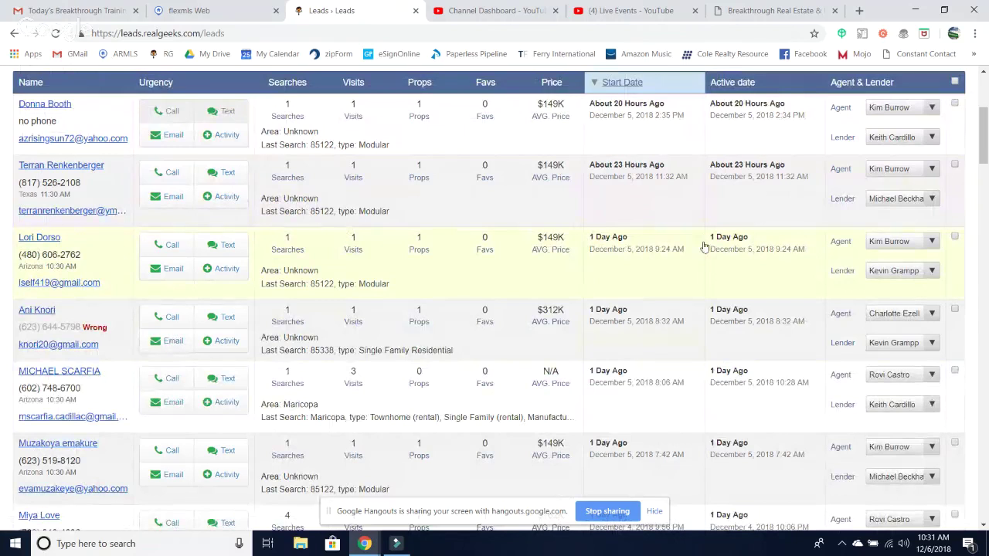
- Check the Email inbox and Dashboard, then return to the filtered 7,484-lead list
{"action": "scroll", "coordinate": [694, 279], "scroll_direction": "up", "scroll_amount": 4}
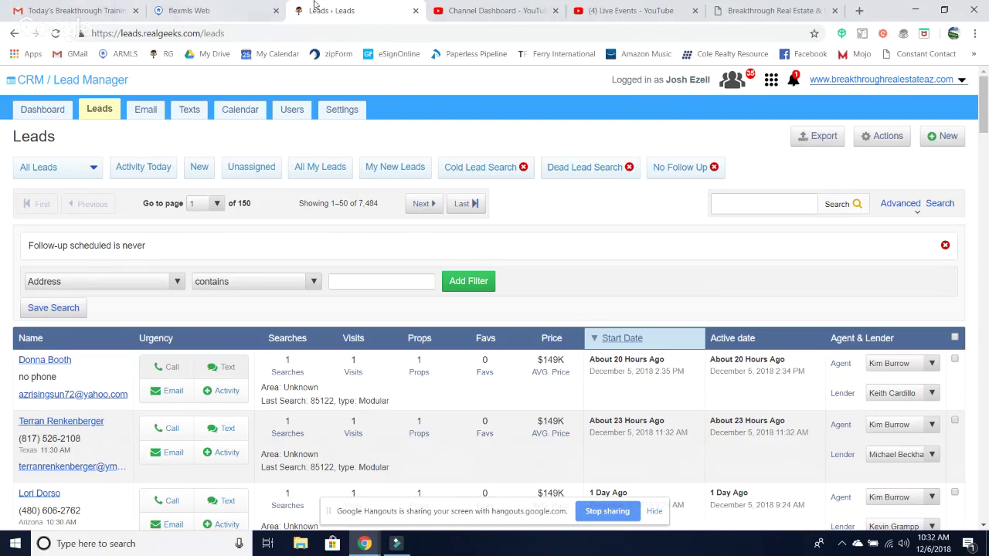
{"action": "left_click", "coordinate": [146, 110]}
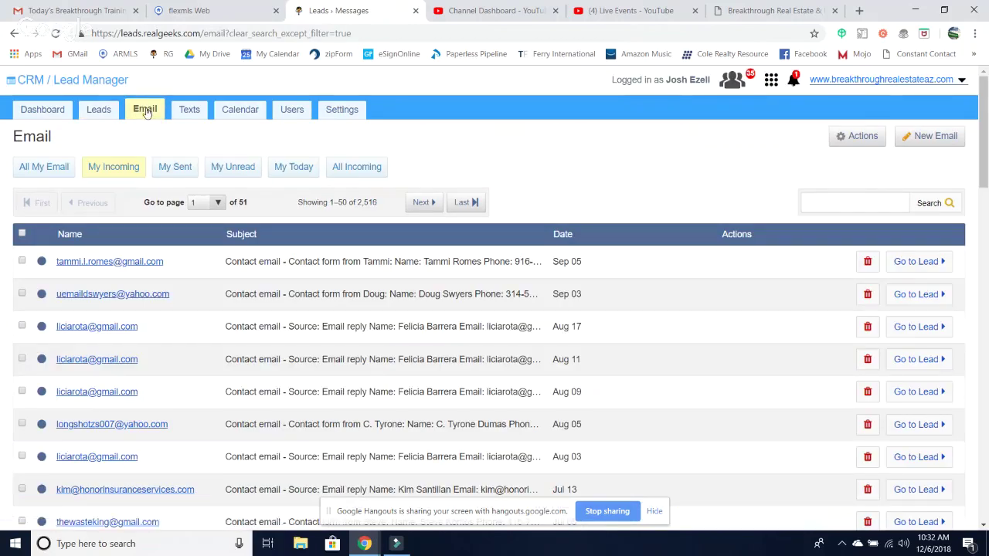
{"action": "left_click", "coordinate": [38, 117]}
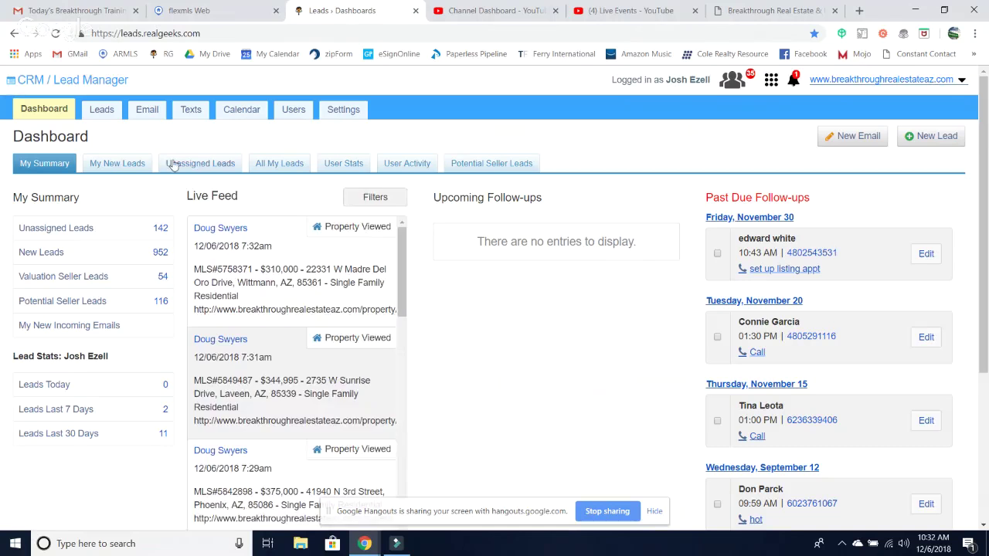
{"action": "left_click", "coordinate": [103, 113]}
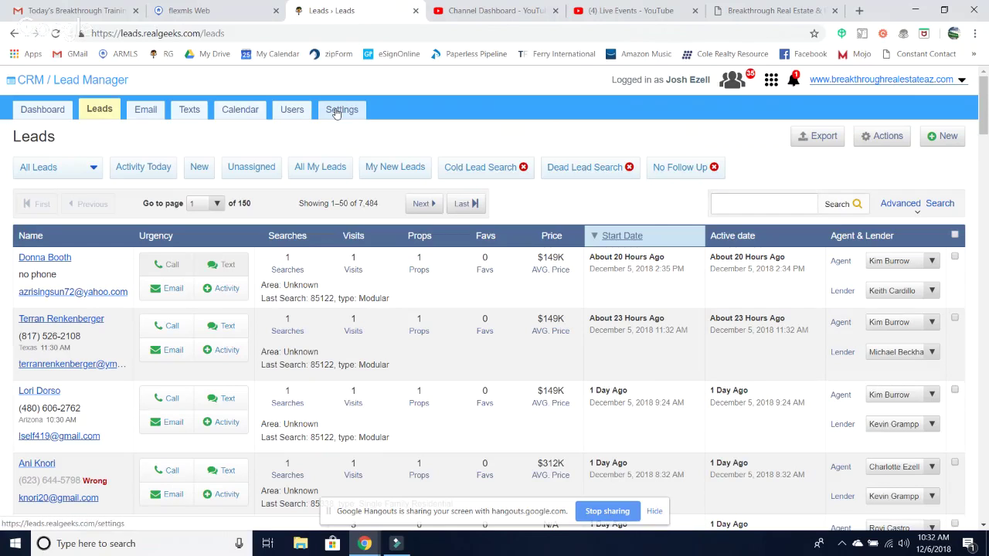
- Review the Text Messaging settings, then open the Texts log of 9,552 messages
{"action": "left_click", "coordinate": [339, 111]}
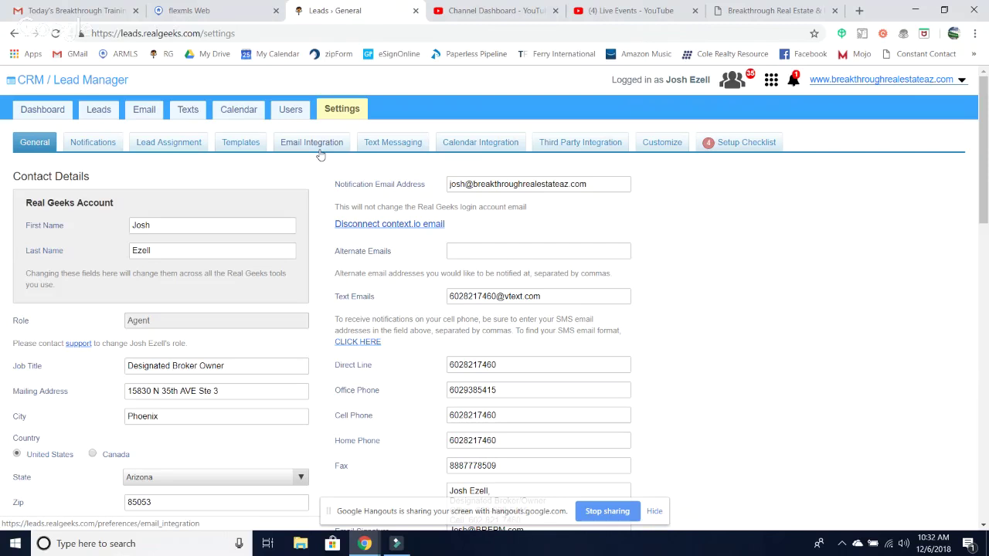
{"action": "left_click", "coordinate": [394, 145]}
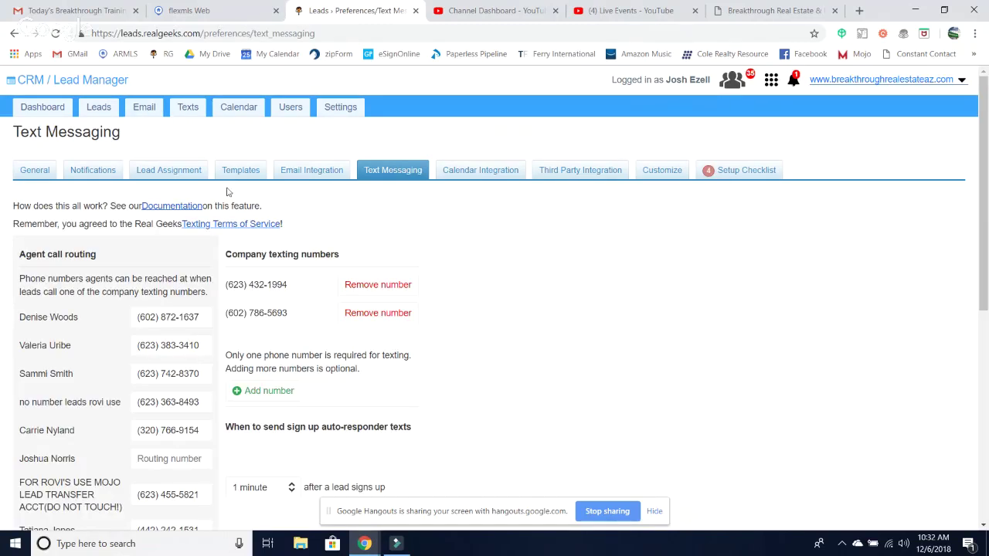
{"action": "left_click", "coordinate": [187, 108]}
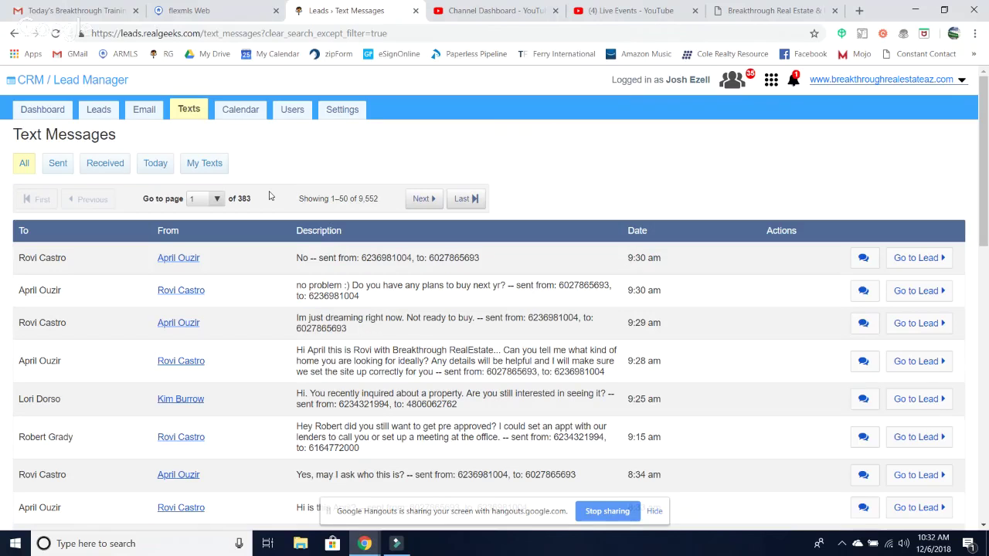
- Open the top lead's record and expand the Email section in its sidebar
{"action": "left_click", "coordinate": [772, 81]}
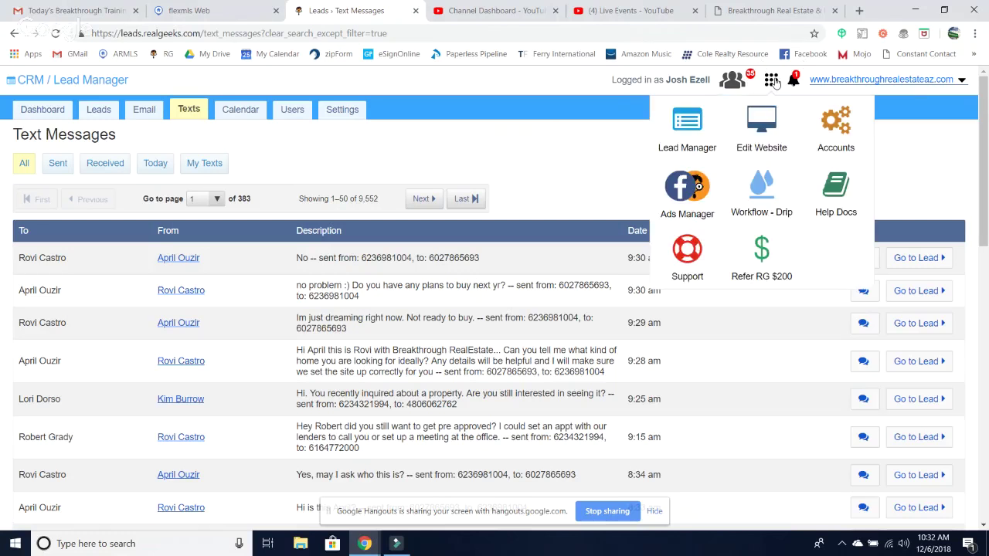
{"action": "left_click", "coordinate": [96, 113]}
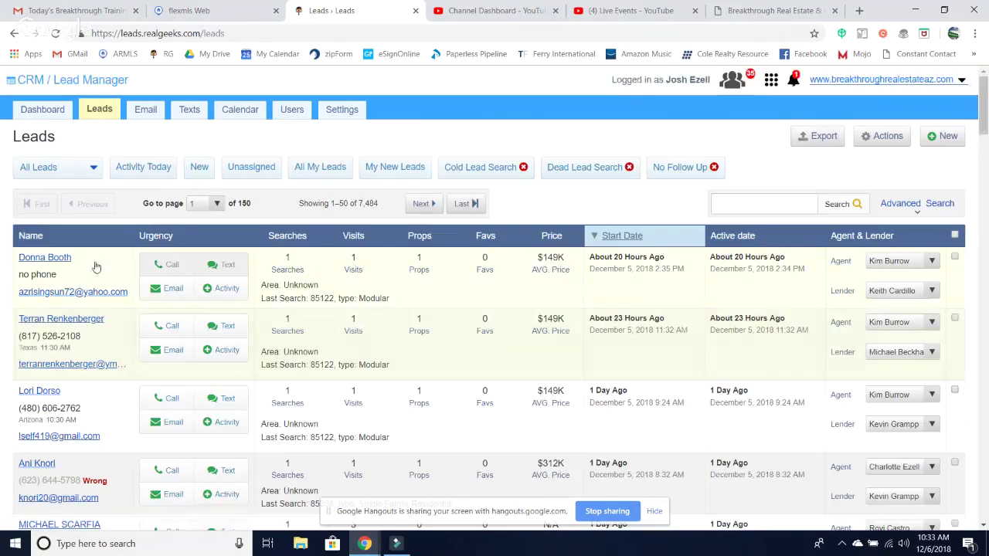
{"action": "left_click", "coordinate": [51, 262]}
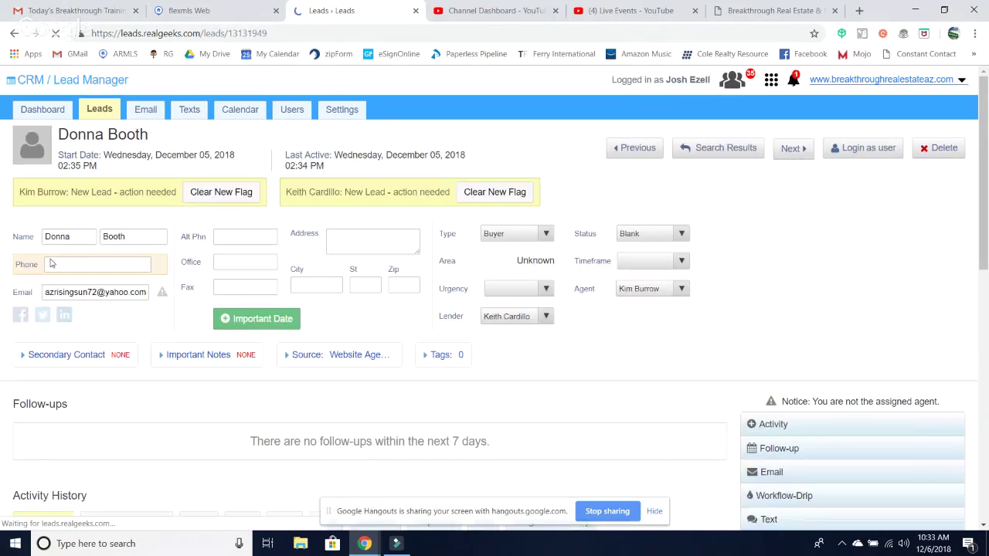
{"action": "scroll", "coordinate": [819, 342], "scroll_direction": "down", "scroll_amount": 5}
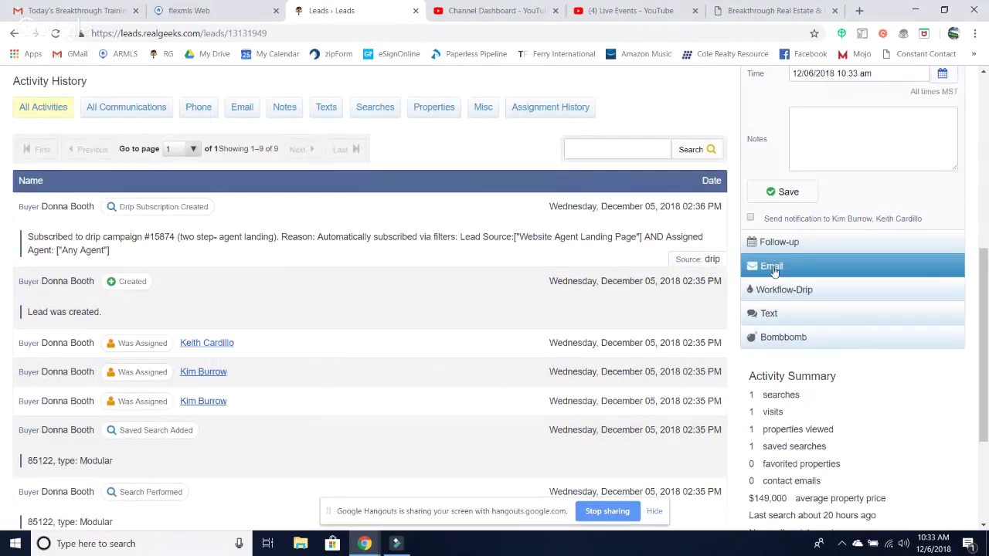
{"action": "left_click", "coordinate": [773, 267]}
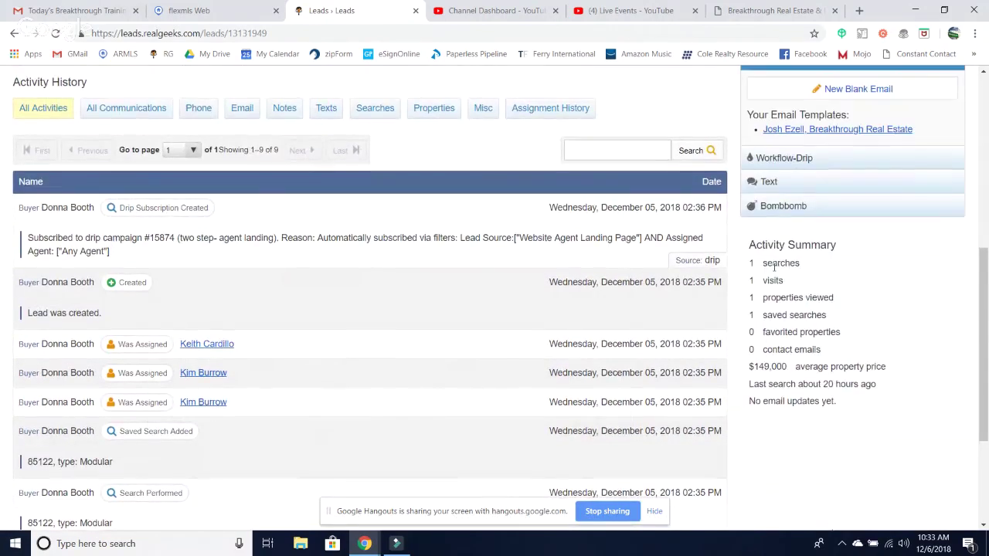
{"action": "scroll", "coordinate": [851, 328], "scroll_direction": "up", "scroll_amount": 3}
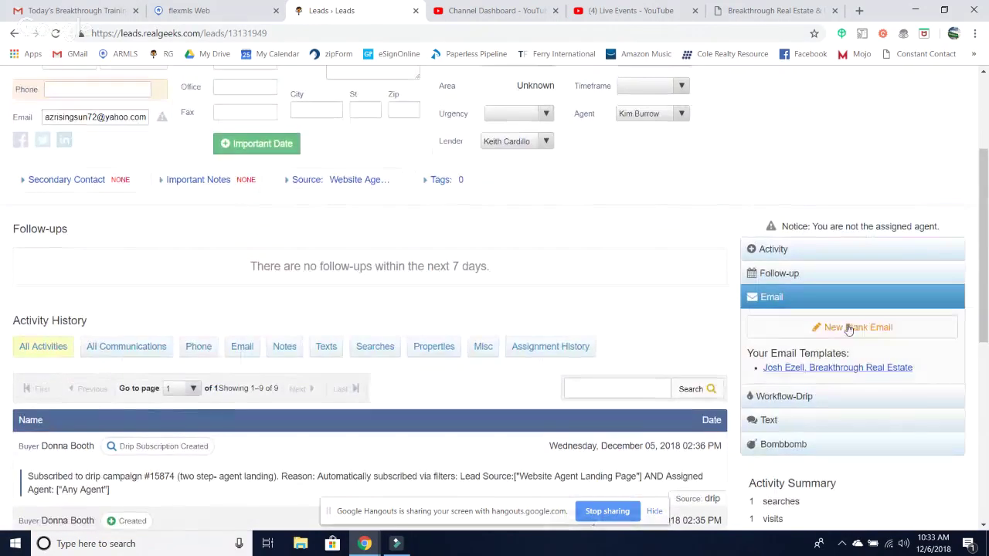
- Start an email from the saved template, discard it, and check the lead's texting options
{"action": "left_click", "coordinate": [815, 369]}
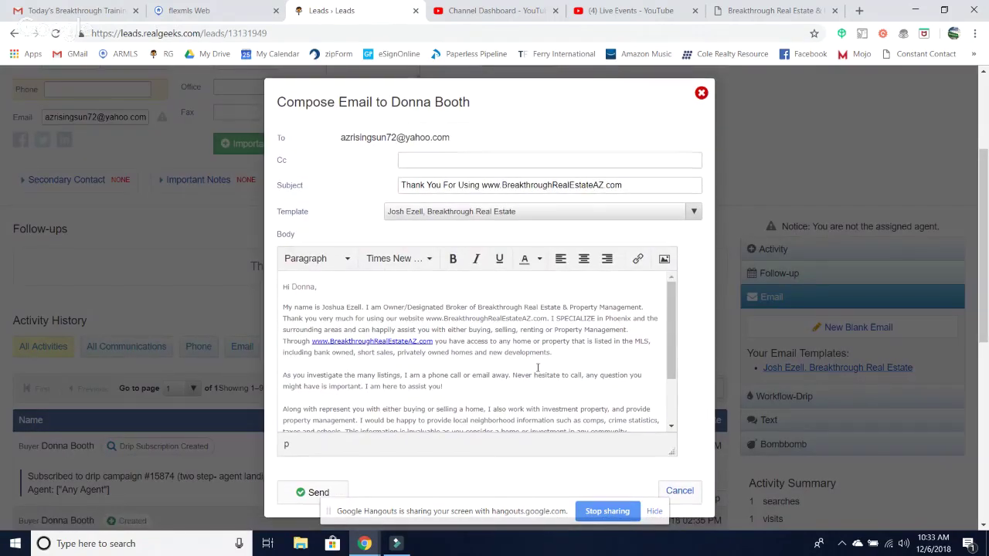
{"action": "left_click", "coordinate": [701, 93]}
{"action": "scroll", "coordinate": [825, 350], "scroll_direction": "down", "scroll_amount": 3}
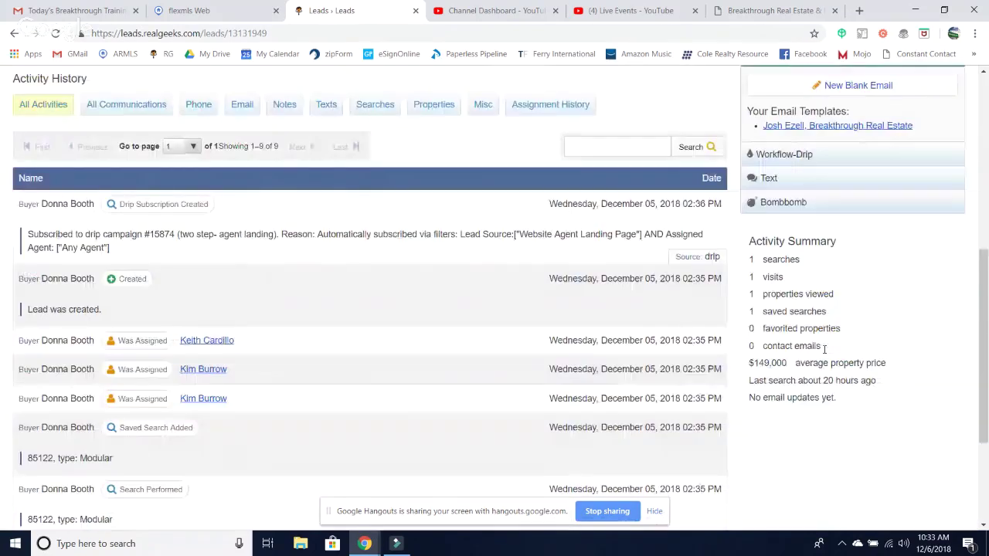
{"action": "left_click", "coordinate": [770, 181]}
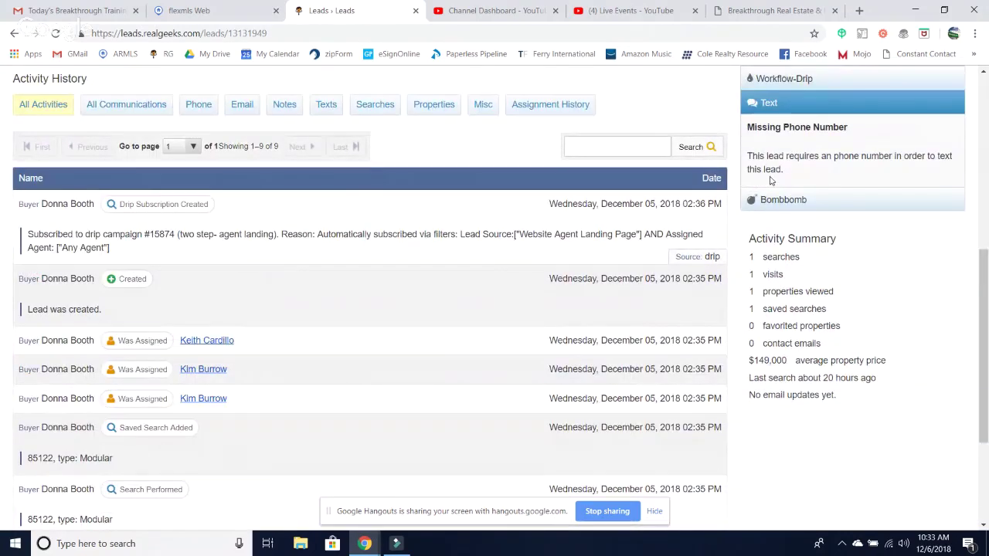
{"action": "scroll", "coordinate": [806, 218], "scroll_direction": "up", "scroll_amount": 3}
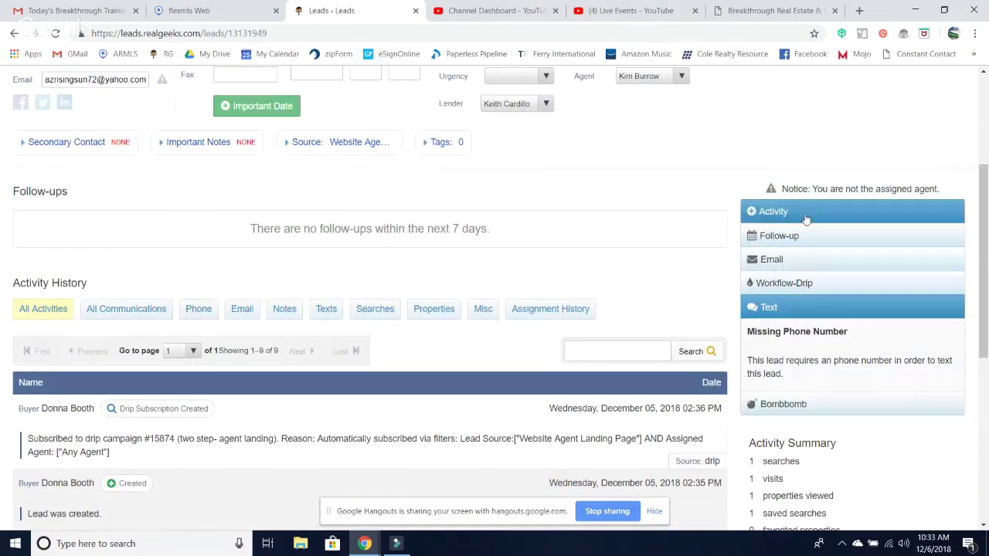
- Expand Workflow-Drip to see the 'two step- agent landing' subscription, then show the apps list
{"action": "left_click", "coordinate": [794, 283]}
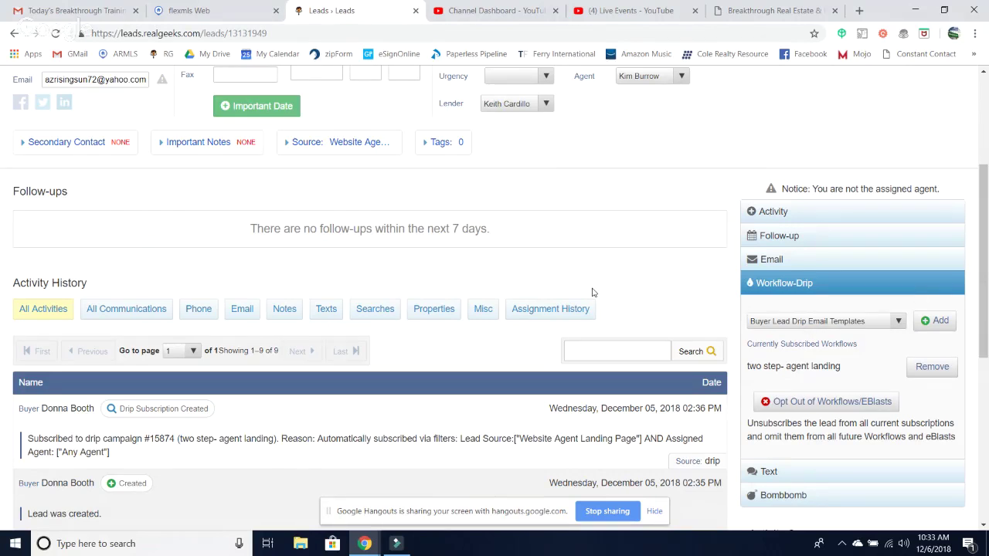
{"action": "scroll", "coordinate": [591, 287], "scroll_direction": "up", "scroll_amount": 3}
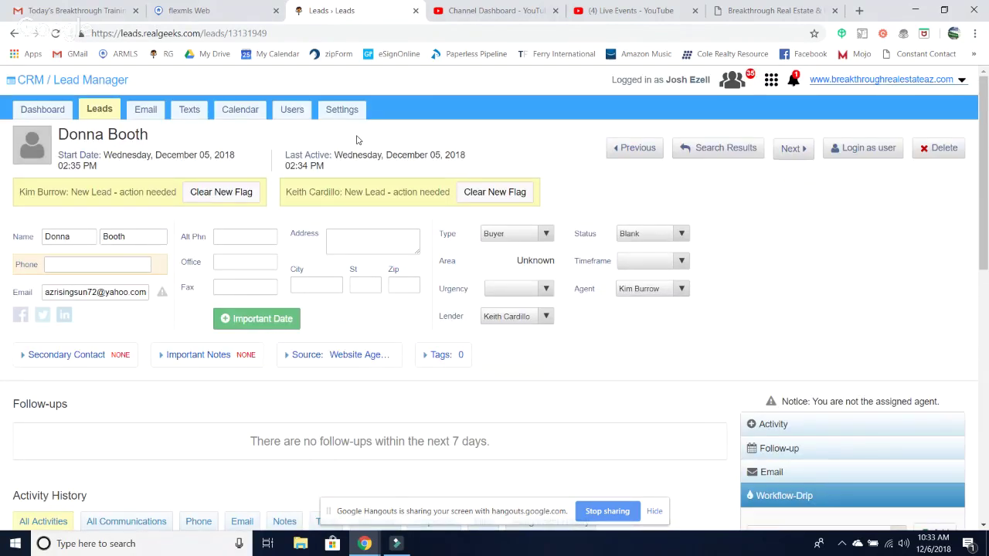
{"action": "left_click", "coordinate": [771, 87]}
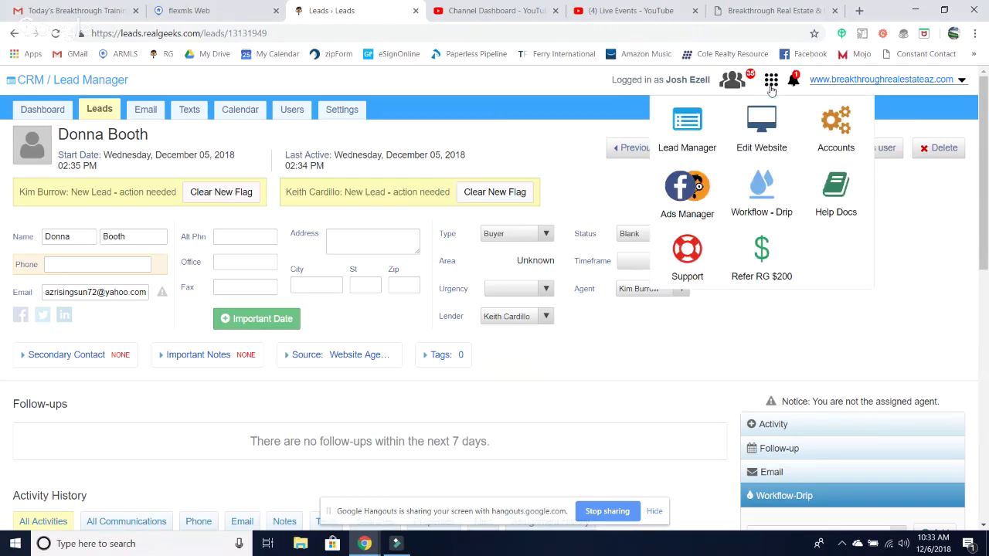
- Launch Workflow - Drip from the apps menu to see its six workflows
{"action": "left_click", "coordinate": [776, 209]}
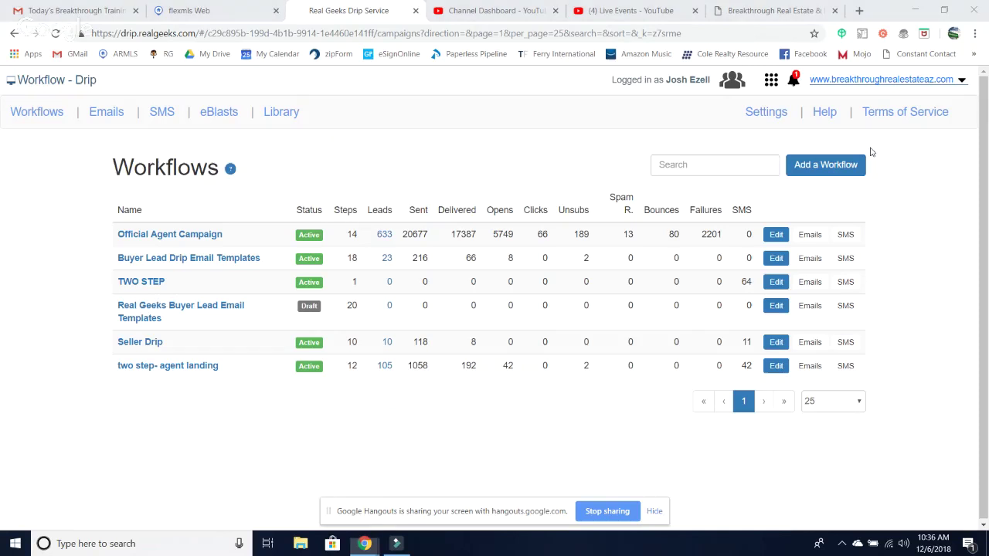
{"action": "key", "text": "super+k"}
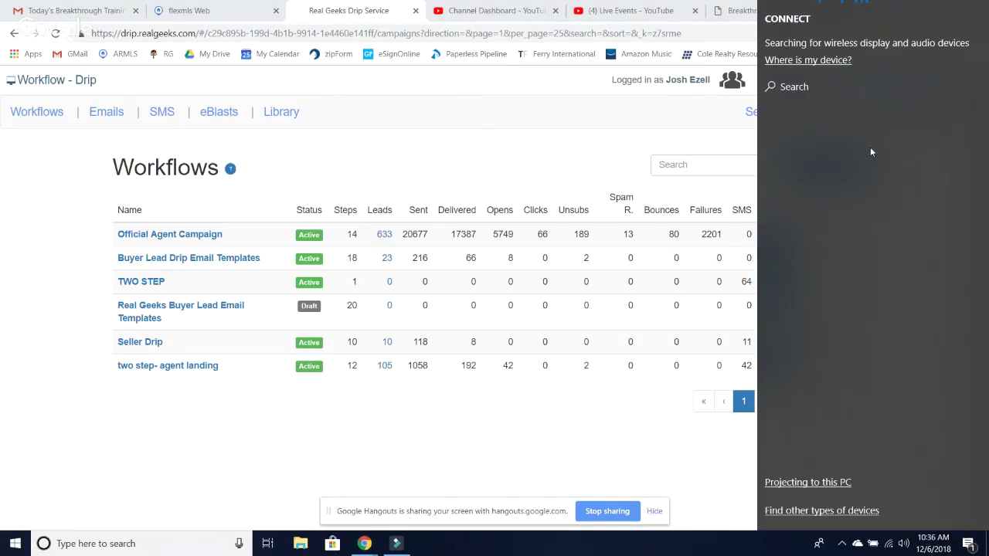
{"action": "left_click", "coordinate": [827, 104]}
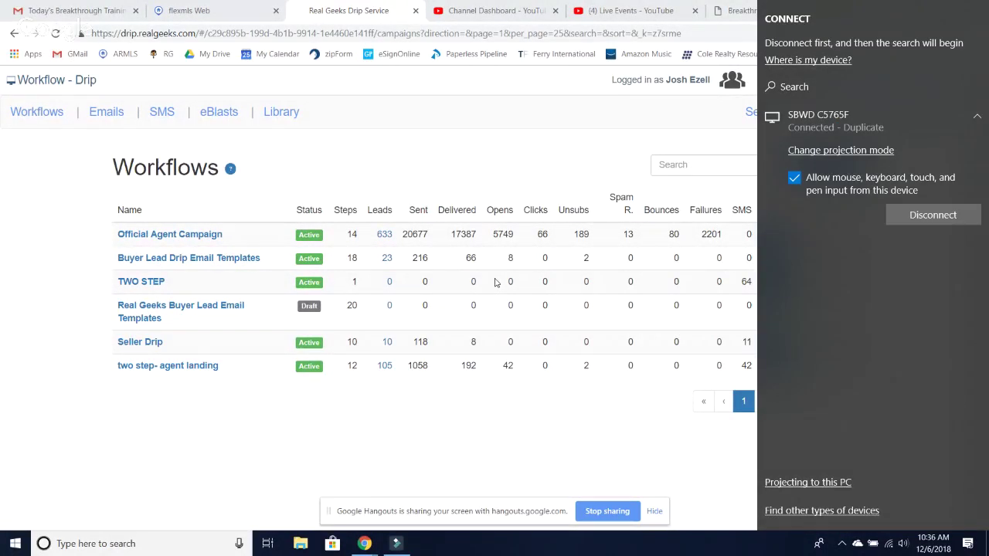
{"action": "left_click", "coordinate": [380, 158]}
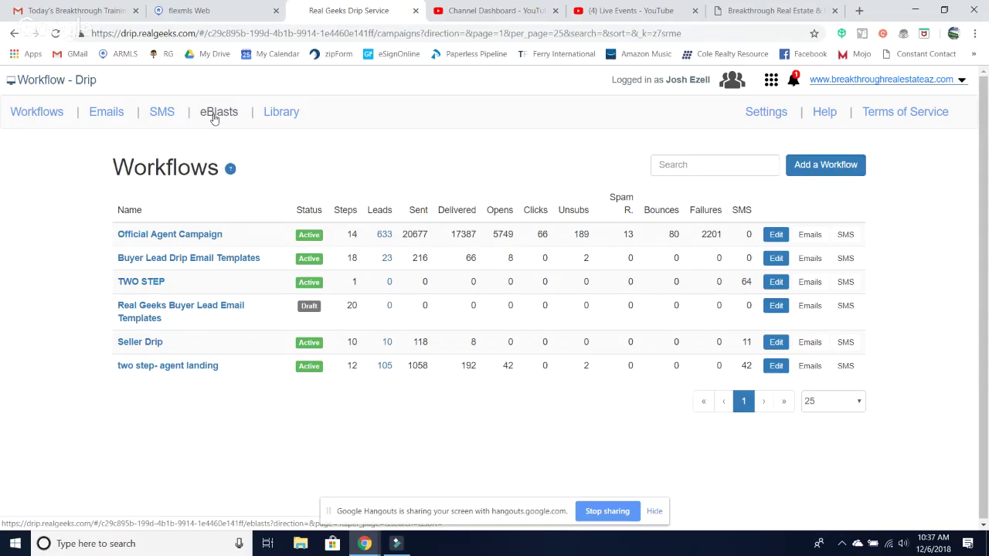
- Look over the sent eBlasts, then switch to the SMS templates list
{"action": "left_click", "coordinate": [215, 118]}
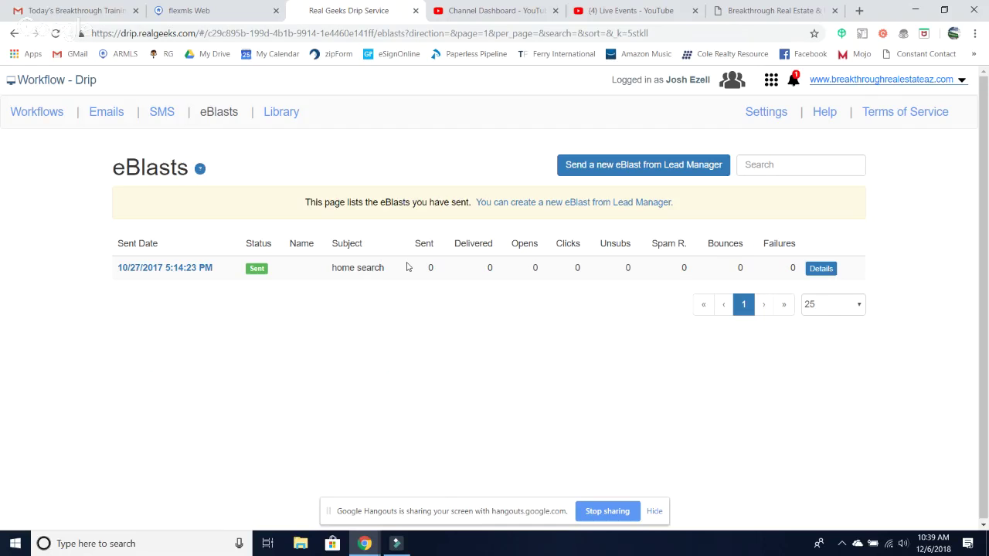
{"action": "left_click", "coordinate": [162, 119]}
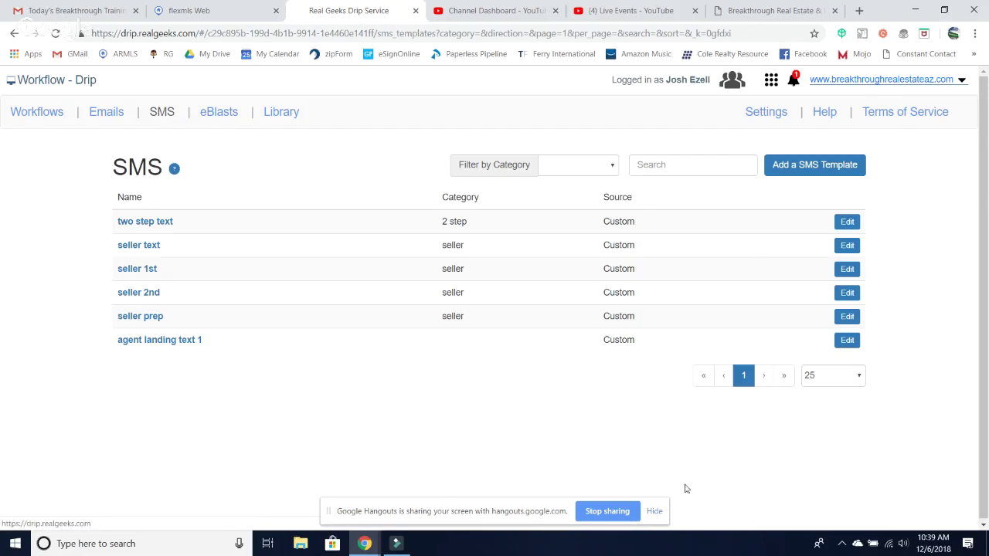
- Hide the Hangouts screen-sharing bar covering the SMS templates list
{"action": "left_click", "coordinate": [655, 510]}
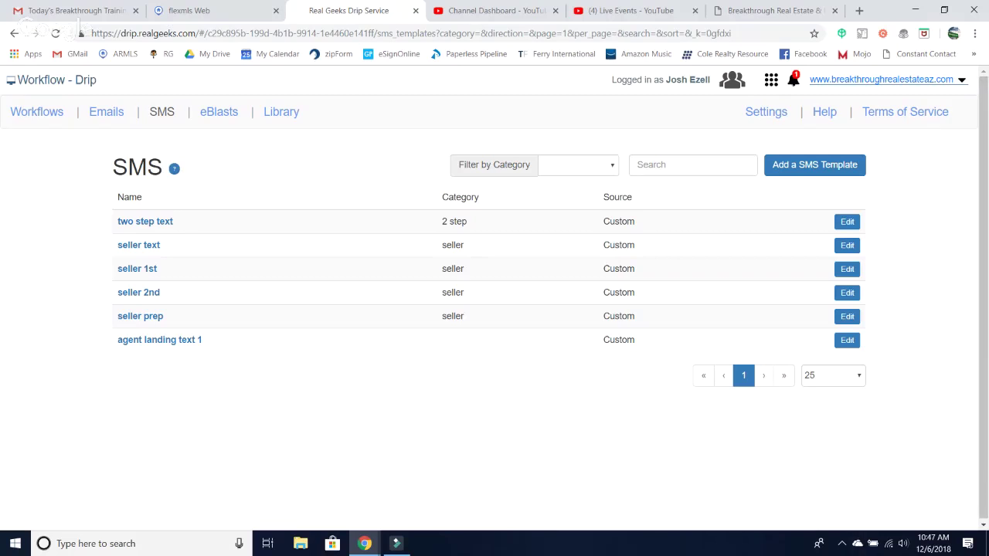
- Start a new SMS template from the SMS templates list
{"action": "left_click", "coordinate": [808, 162]}
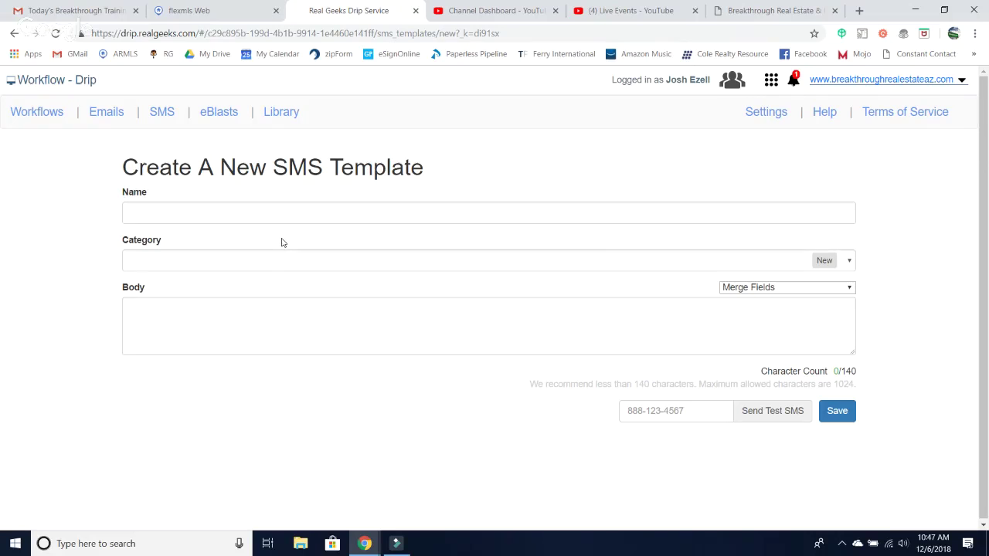
- Check the existing category options and name the template 'Testing SMS Template Buyers'
{"action": "left_click", "coordinate": [850, 263]}
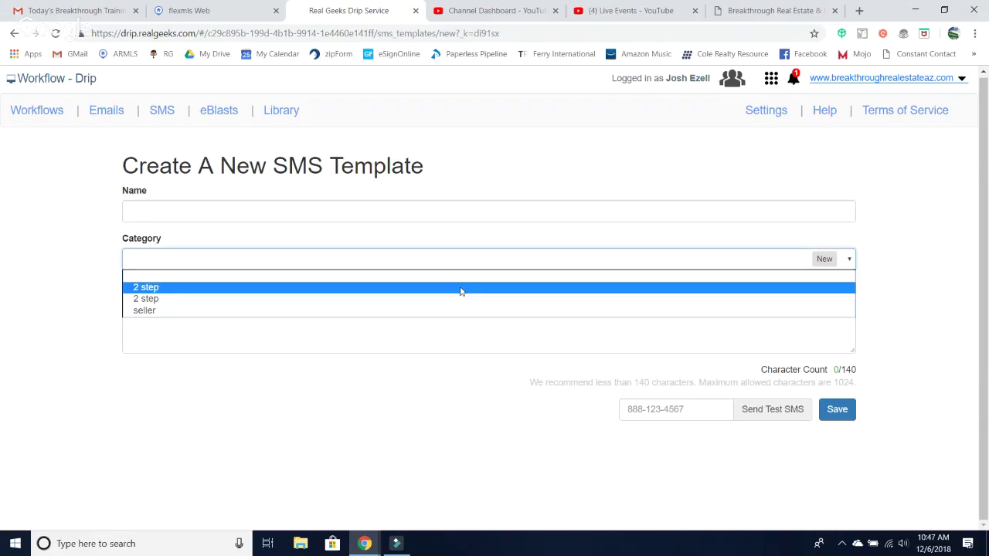
{"action": "left_click", "coordinate": [92, 276]}
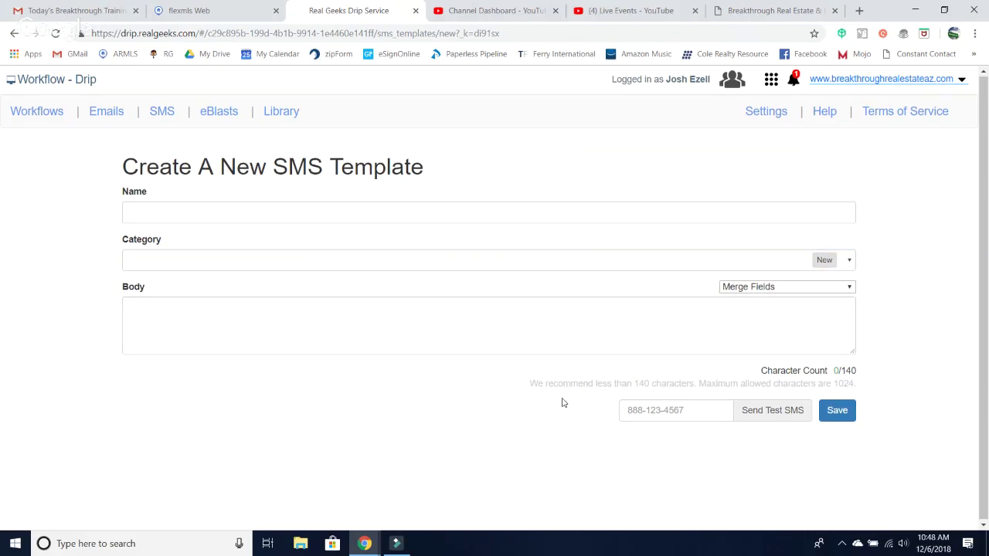
{"action": "left_click", "coordinate": [156, 213]}
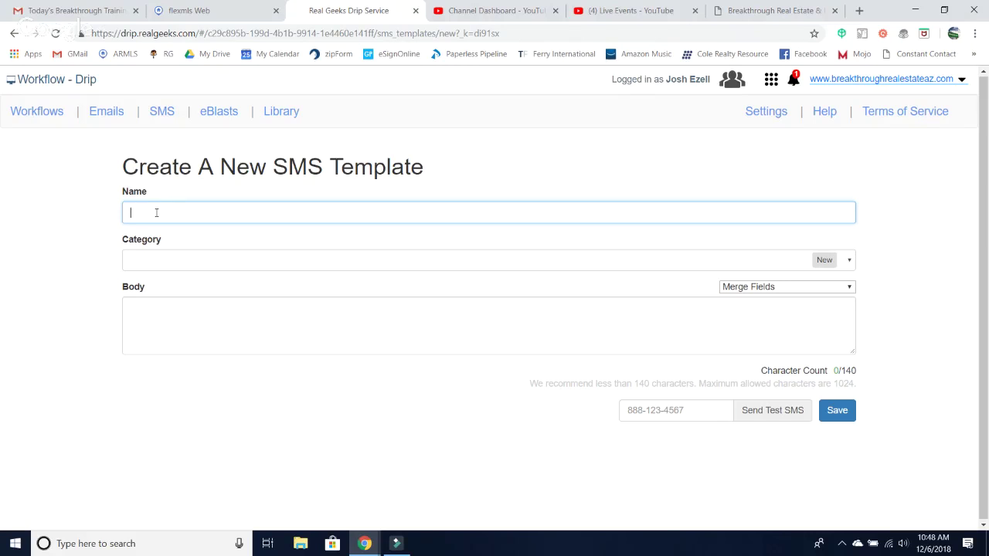
{"action": "type", "text": "Testing SMS Template Buyers"}
{"action": "left_click", "coordinate": [193, 263]}
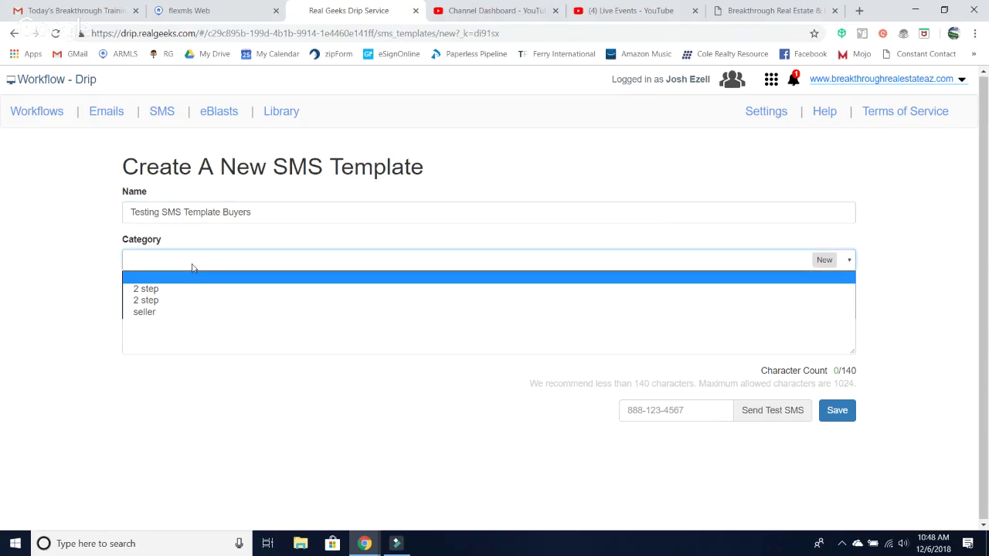
- Create a new 'Ad Buyer' category and set it on the template
{"action": "left_click", "coordinate": [825, 260]}
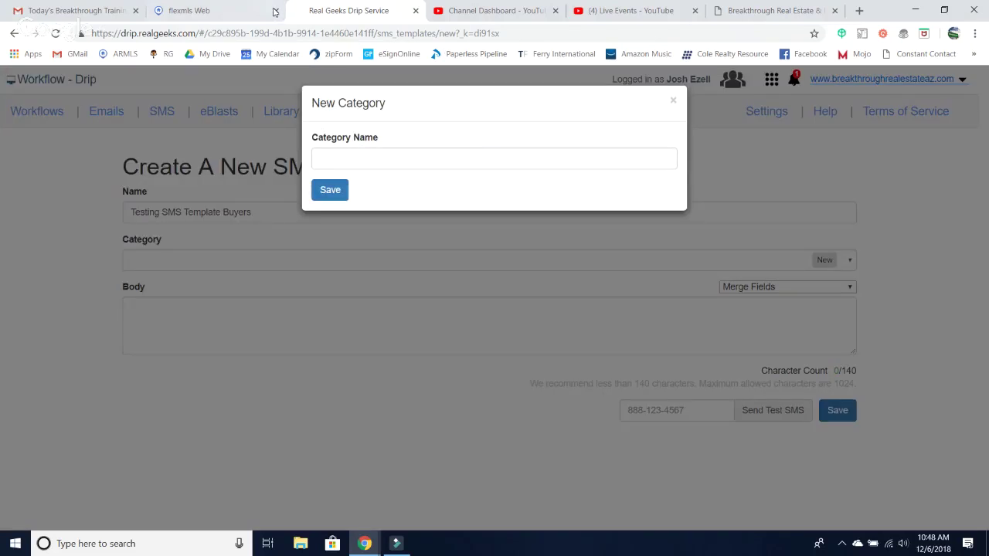
{"action": "left_click", "coordinate": [335, 168]}
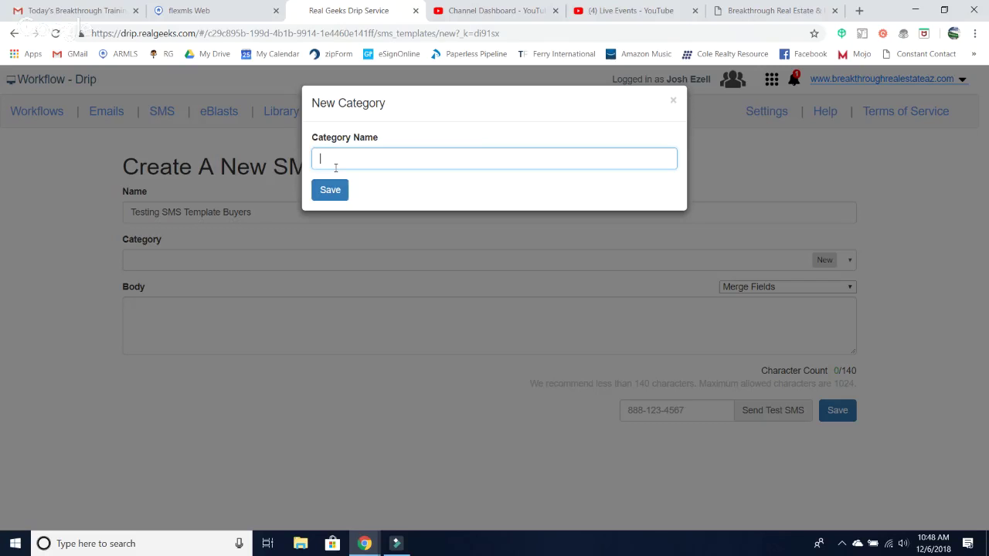
{"action": "type", "text": "Ad Buyer"}
{"action": "left_click", "coordinate": [331, 195]}
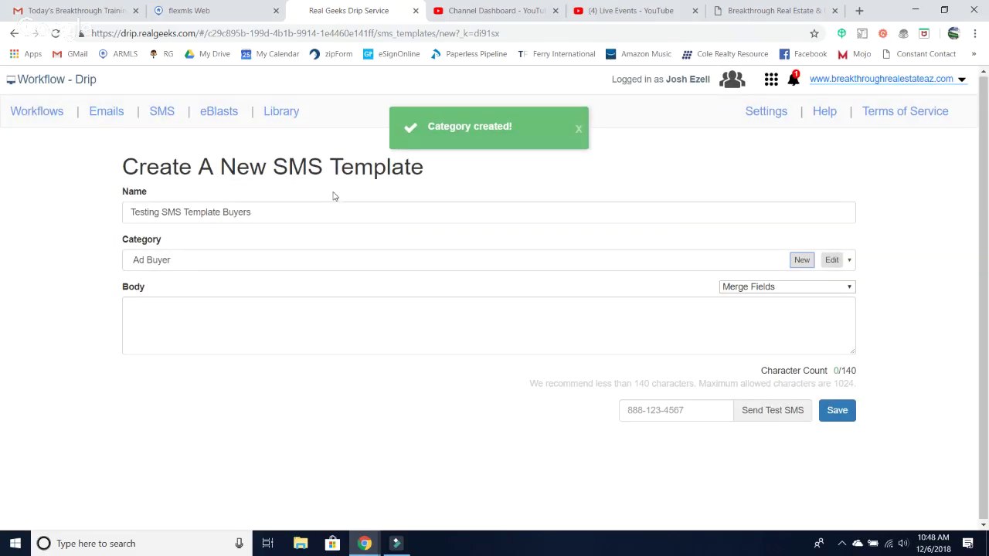
- Write the body: agent intro from Breakthrough Real Estate, then 'free today or tomorrow to take a look? Thanks!'
{"action": "left_click", "coordinate": [133, 323]}
{"action": "type", "text": "T"}
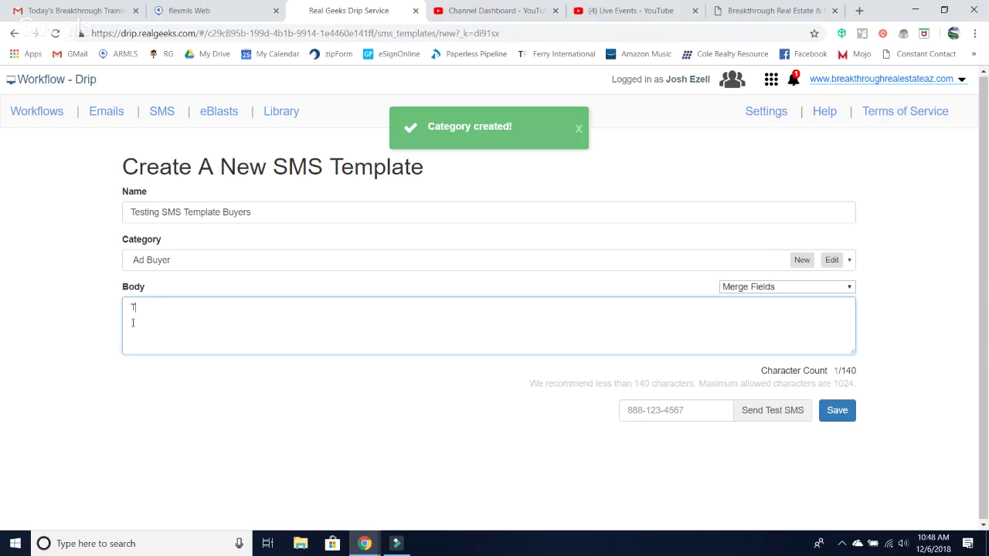
{"action": "type", "text": "hanks for checking out "}
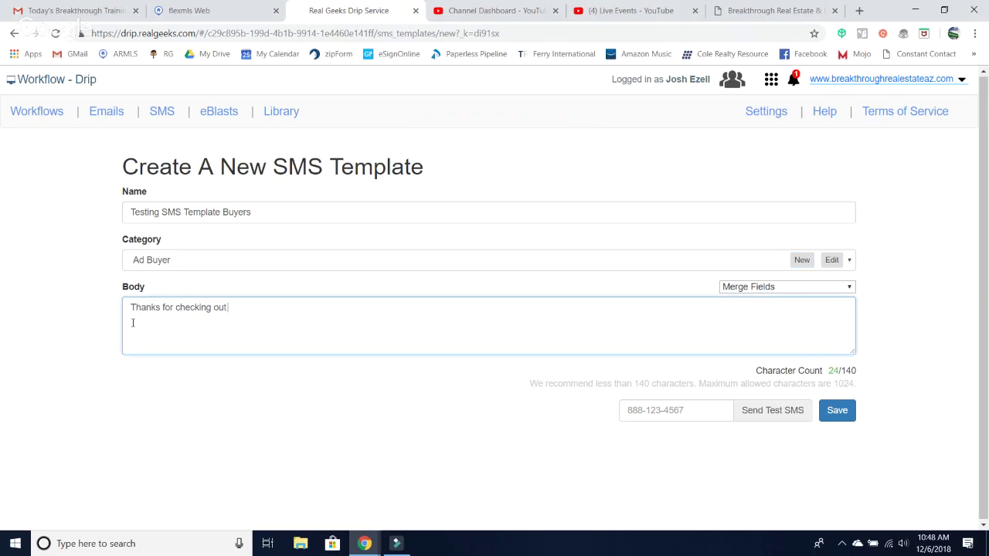
{"action": "type", "text": "our listing, it's a great home! A"}
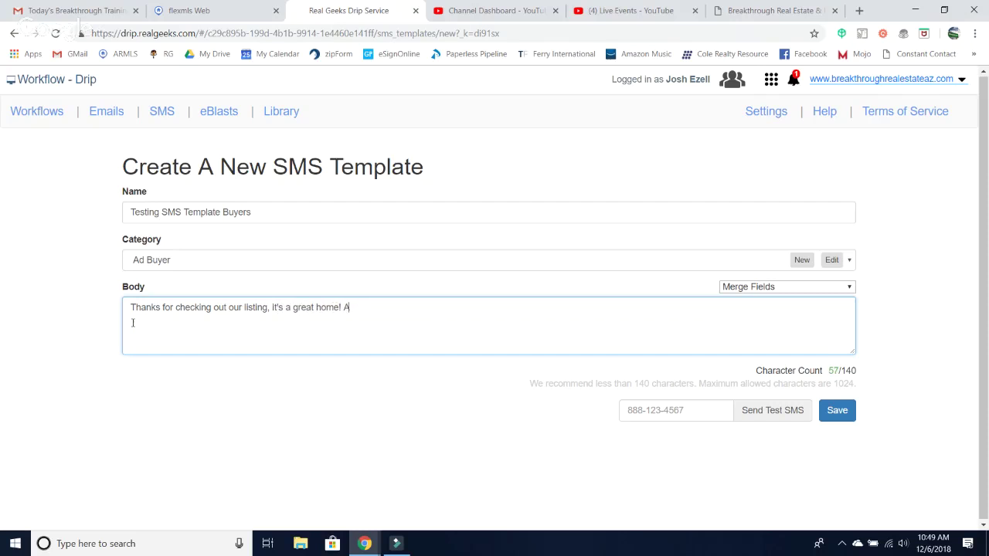
{"action": "type", "text": "re you free today or tomorro"}
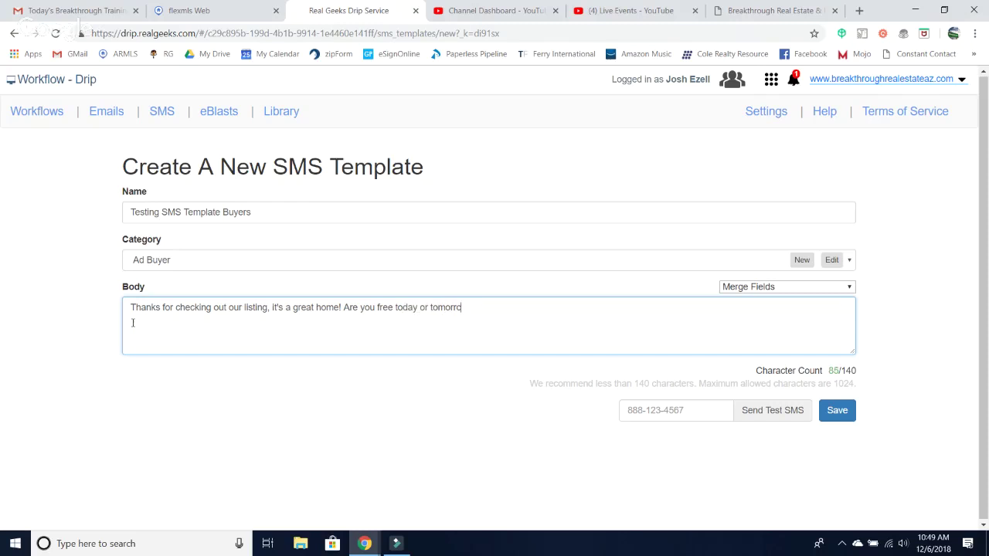
{"action": "type", "text": "w to take a loo"}
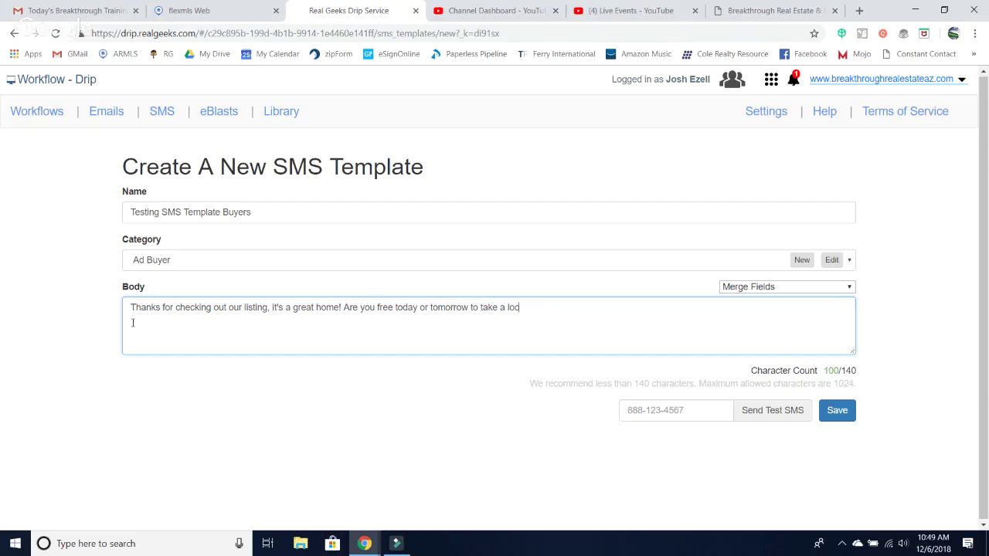
{"action": "type", "text": "k? Thanks!"}
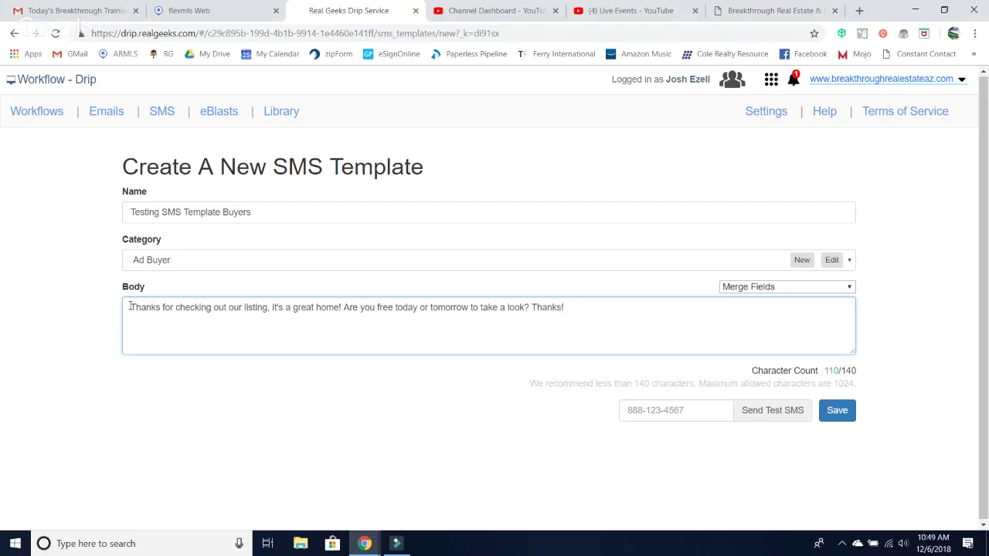
{"action": "left_click", "coordinate": [129, 307]}
{"action": "type", "text": "Hi My names J"}
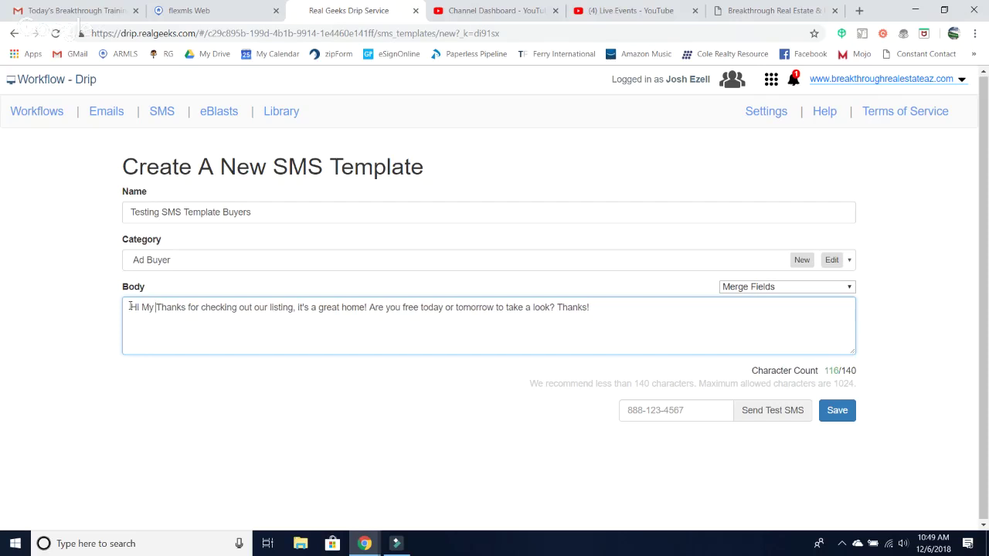
{"action": "type", "text": "osh with Br"}
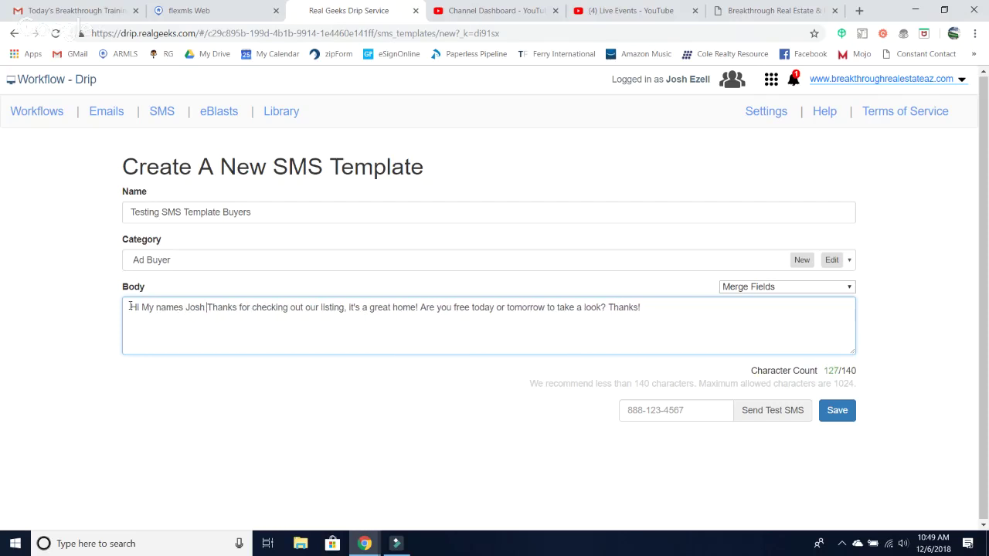
{"action": "type", "text": "eakthrough Real E"}
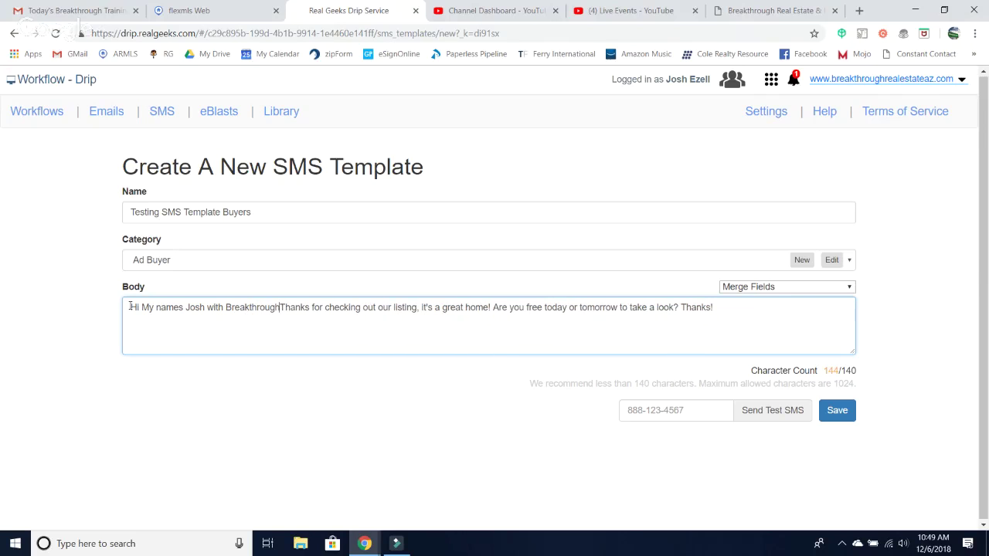
{"action": "type", "text": "state"}
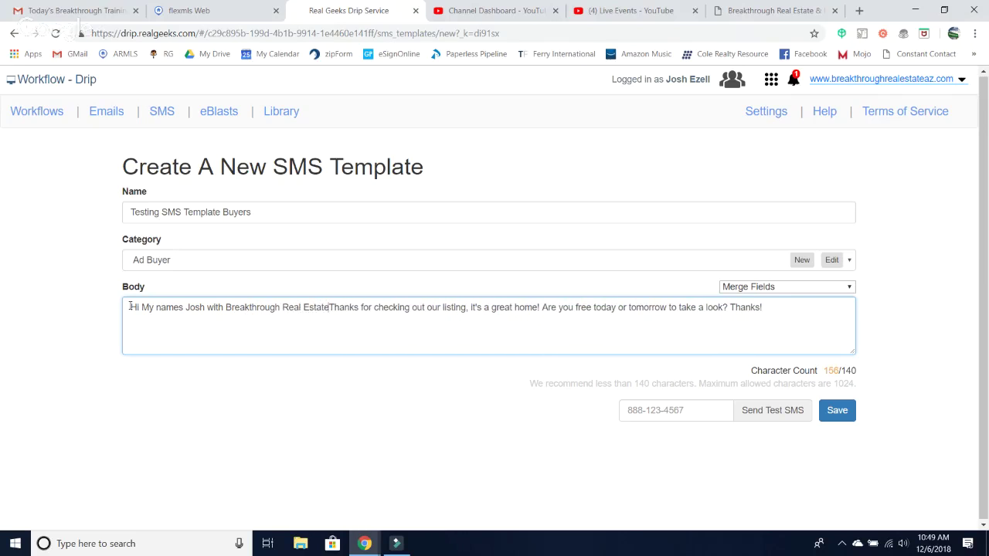
{"action": "type", "text": "."}
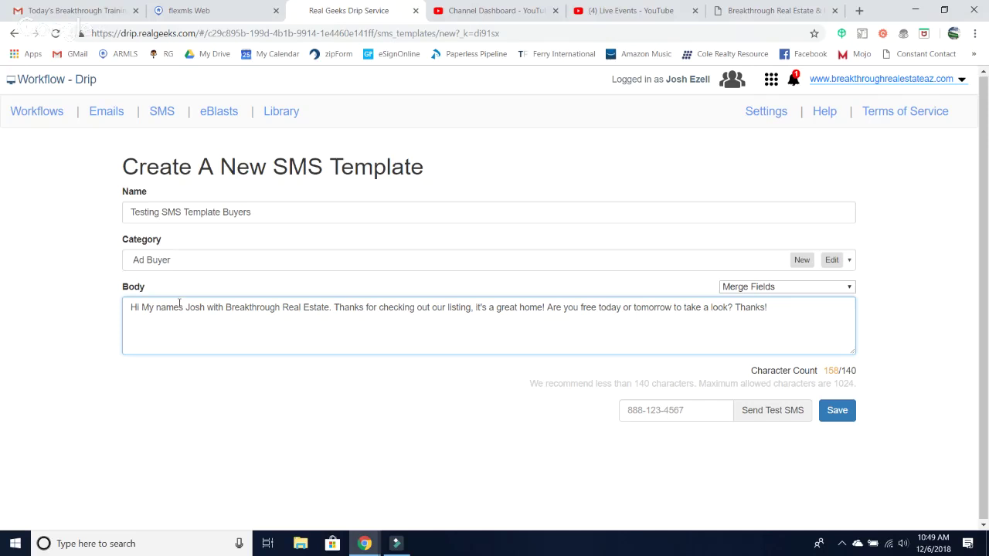
{"action": "type", "text": "'"}
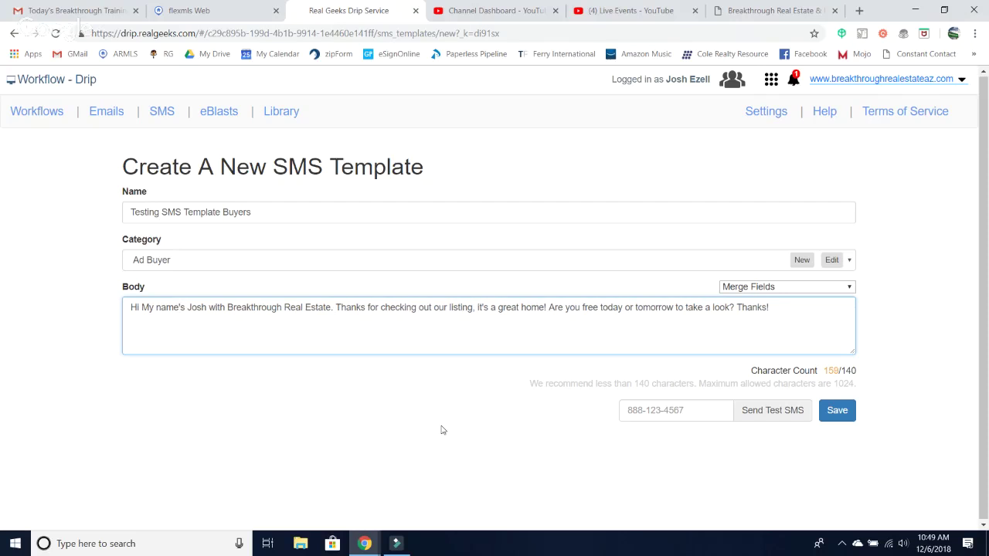
- Send a test SMS of the template to a phone number
{"action": "left_click", "coordinate": [653, 414]}
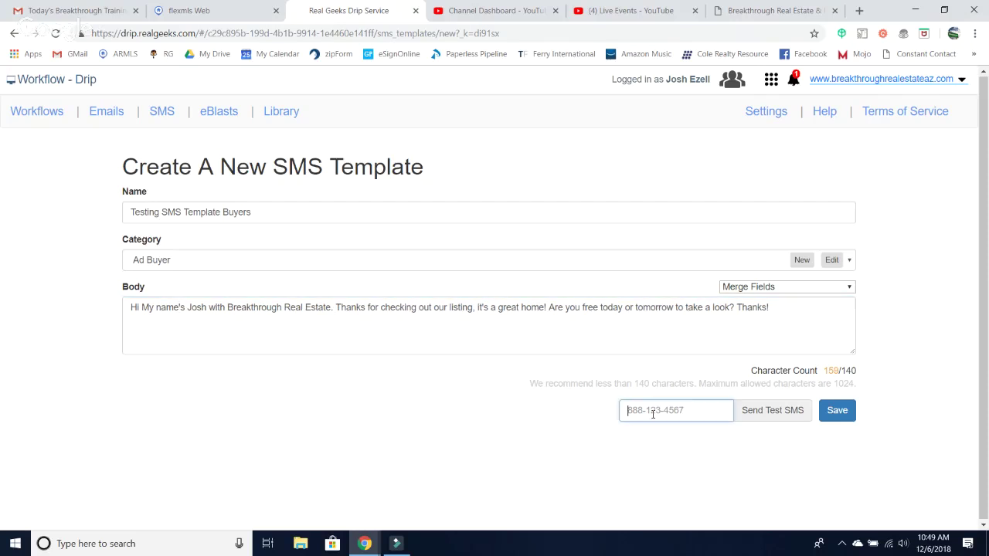
{"action": "type", "text": "602817"}
{"action": "key", "text": "BackSpace"}
{"action": "key", "text": "BackSpace"}
{"action": "key", "text": "BackSpace"}
{"action": "key", "text": "BackSpace"}
{"action": "key", "text": "BackSpace"}
{"action": "left_click", "coordinate": [774, 418]}
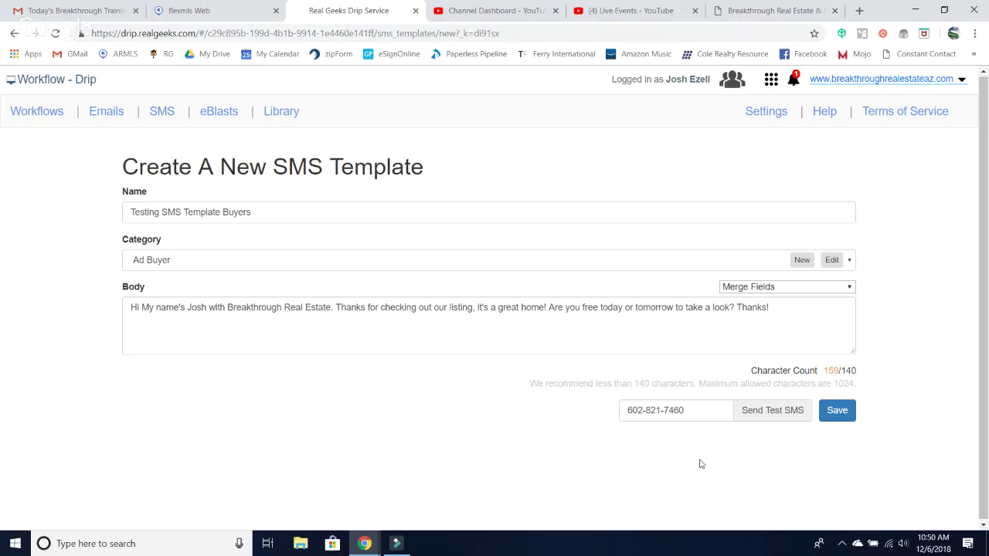
- Attempt a save, then retype the message's closing 'Thanks!' in the body
{"action": "left_click", "coordinate": [847, 413]}
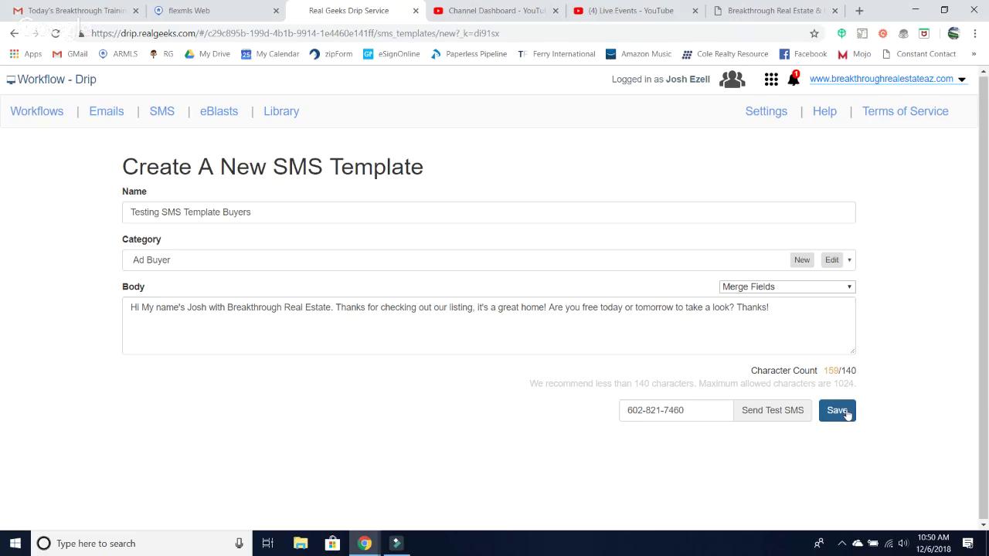
{"action": "left_click", "coordinate": [763, 314]}
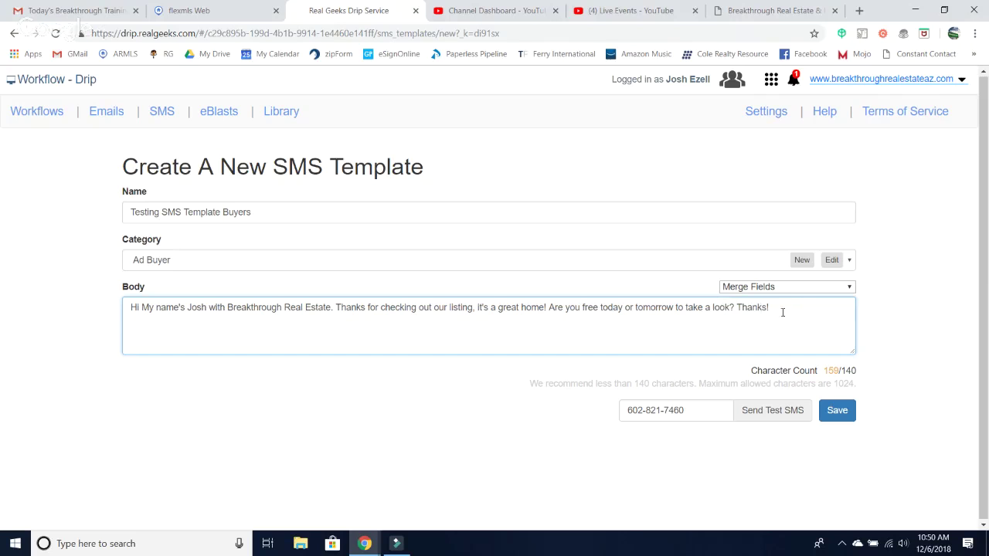
{"action": "key", "text": "BackSpace"}
{"action": "key", "text": "BackSpace"}
{"action": "key", "text": "BackSpace"}
{"action": "key", "text": "BackSpace"}
{"action": "key", "text": "BackSpace"}
{"action": "key", "text": "BackSpace"}
{"action": "key", "text": "BackSpace"}
{"action": "type", "text": "Thnks"}
{"action": "key", "text": "BackSpace"}
{"action": "key", "text": "BackSpace"}
{"action": "key", "text": "BackSpace"}
{"action": "type", "text": "anks!"}
- Save 'Testing SMS Template Buyers' so it is listed under Ad Buyer
{"action": "left_click", "coordinate": [837, 410]}
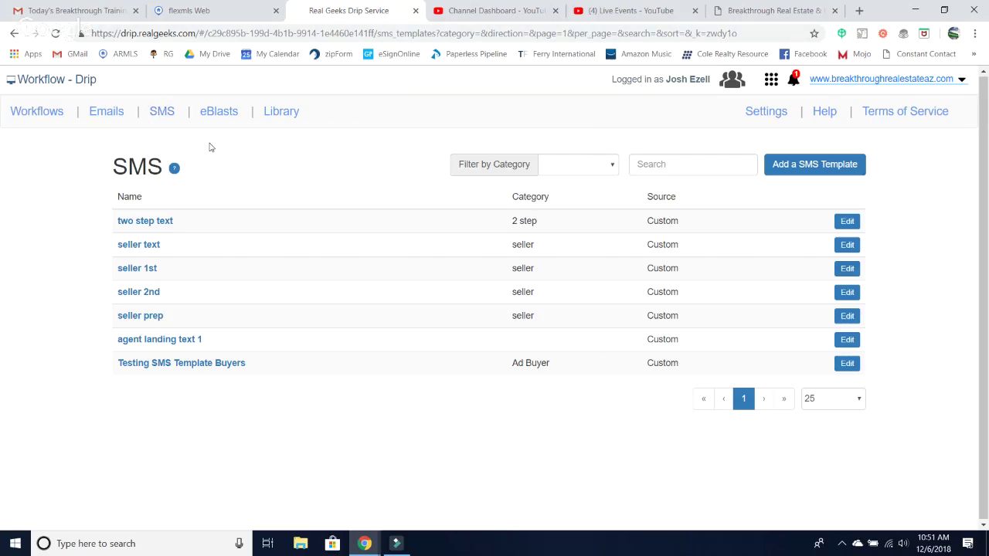
- Look through the Emails list, then switch to the SMS templates list
{"action": "left_click", "coordinate": [112, 121]}
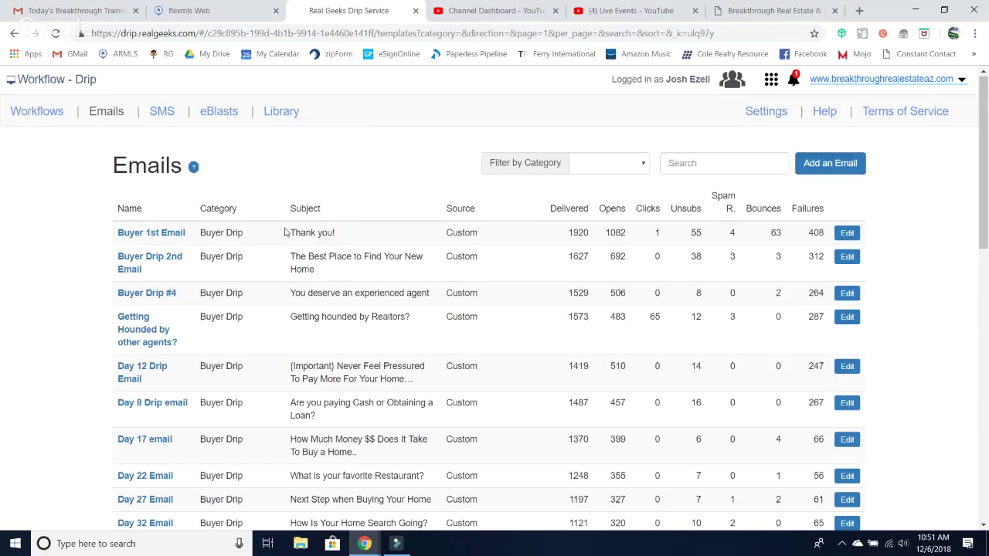
{"action": "scroll", "coordinate": [286, 232], "scroll_direction": "down", "scroll_amount": 2}
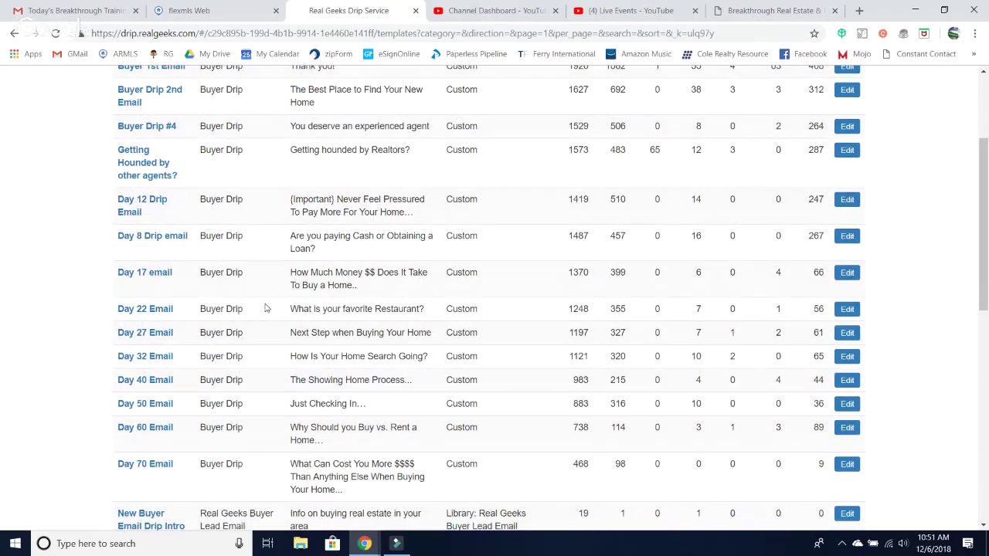
{"action": "scroll", "coordinate": [265, 308], "scroll_direction": "up", "scroll_amount": 1}
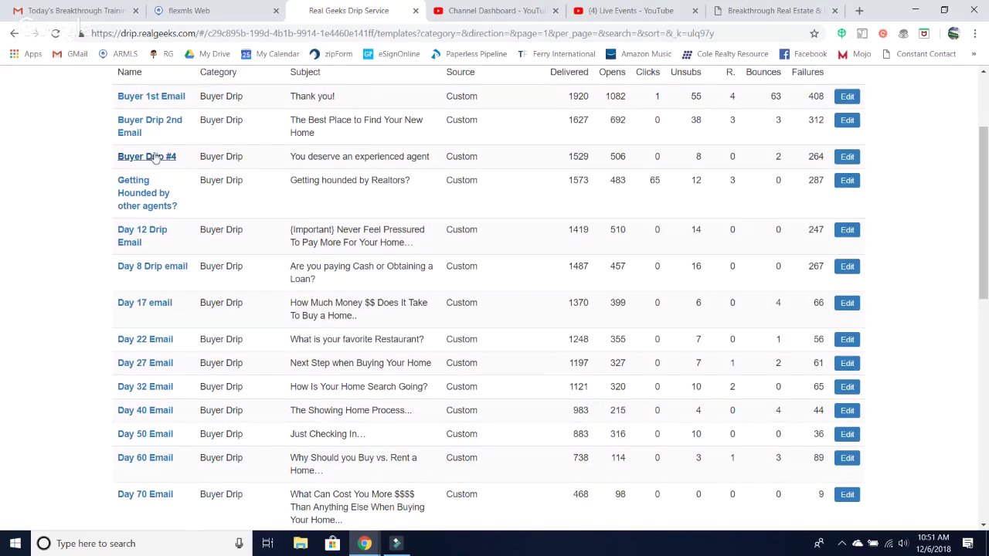
{"action": "scroll", "coordinate": [192, 271], "scroll_direction": "up", "scroll_amount": 2}
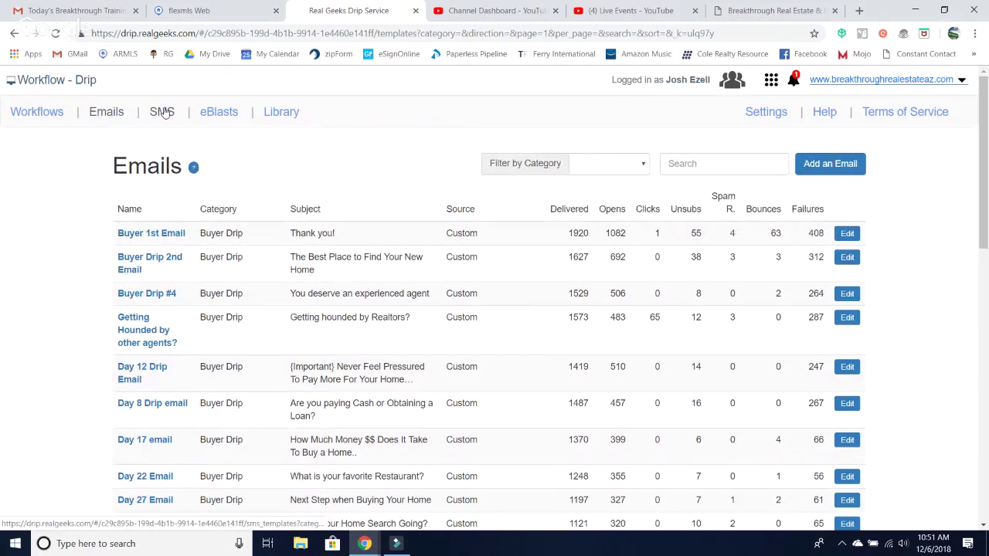
{"action": "left_click", "coordinate": [162, 112]}
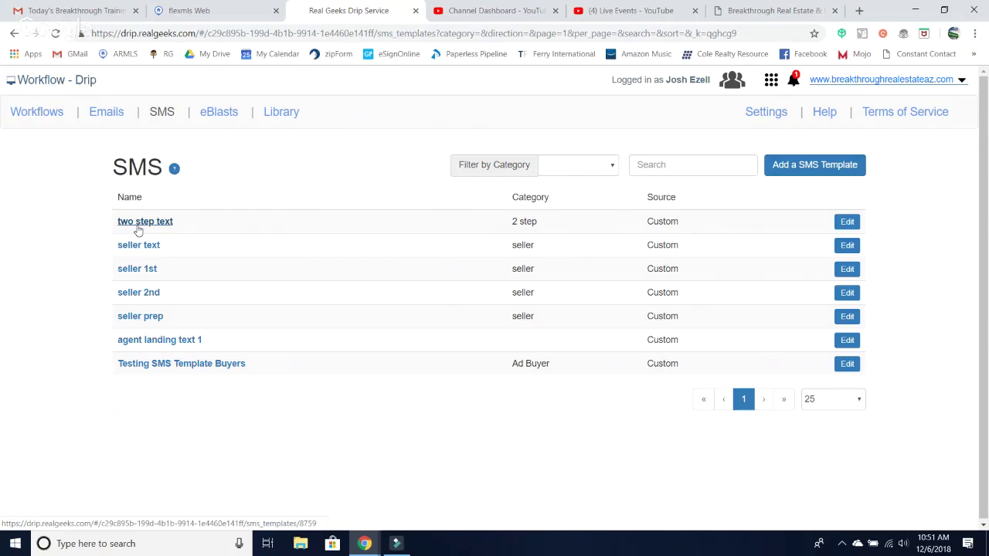
- Open and reload the Workflows list, then open and close the apps grid
{"action": "left_click", "coordinate": [37, 113]}
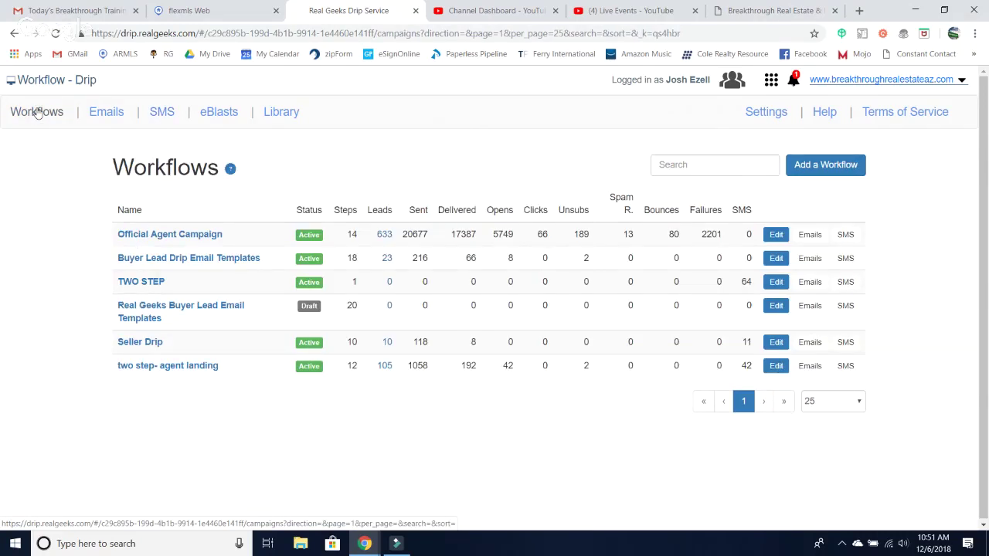
{"action": "left_click", "coordinate": [25, 116]}
{"action": "left_click", "coordinate": [774, 86]}
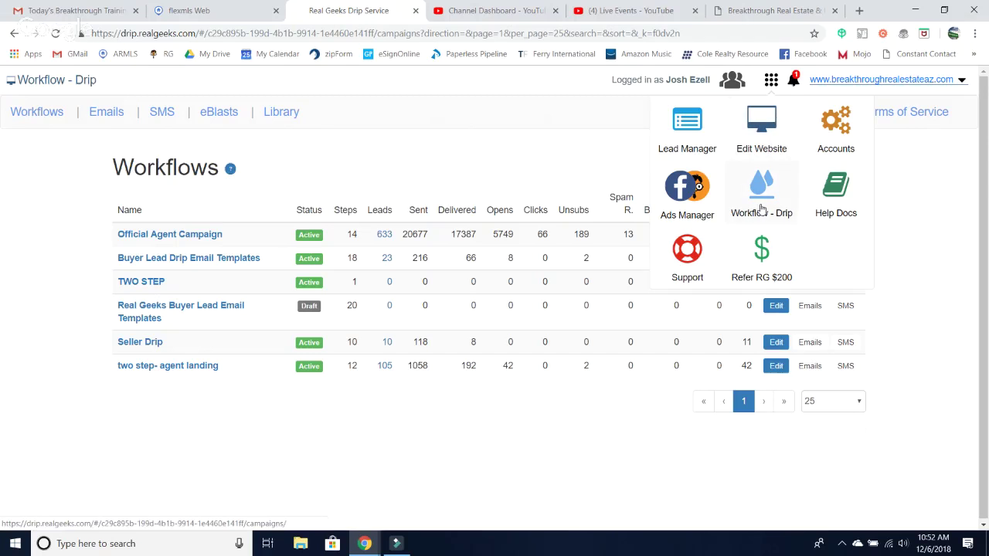
{"action": "left_click", "coordinate": [503, 162]}
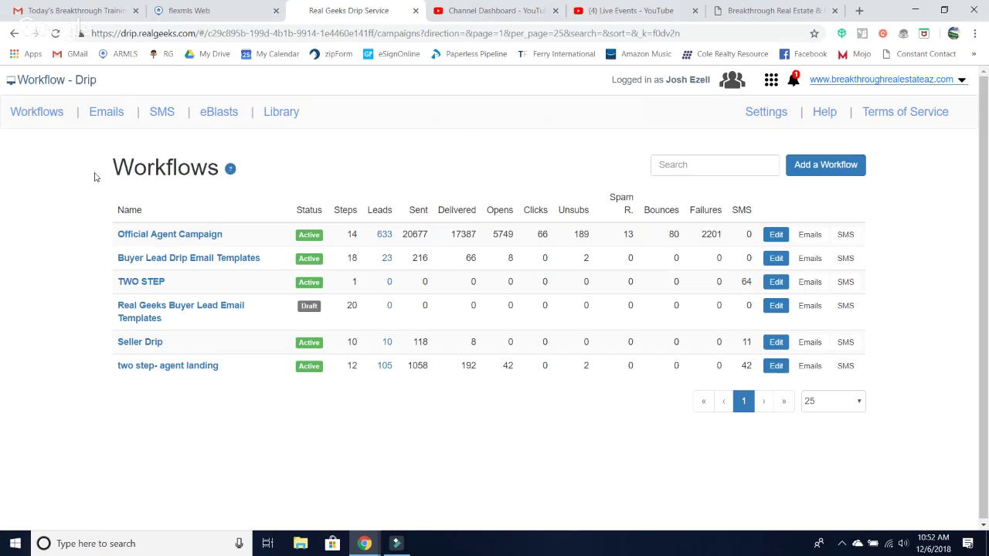
- Check the SMS list, then scroll through the email templates table
{"action": "left_click", "coordinate": [162, 112]}
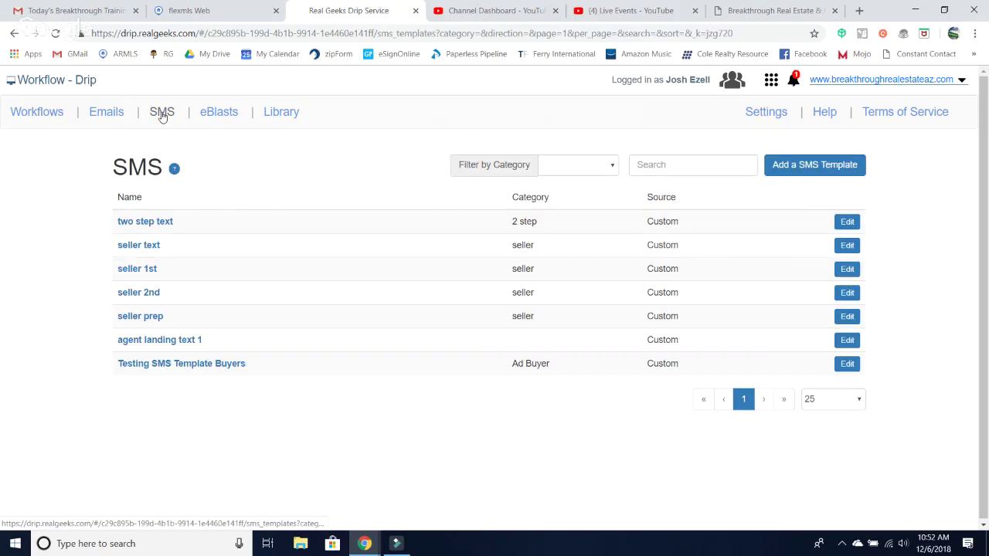
{"action": "left_click", "coordinate": [104, 118]}
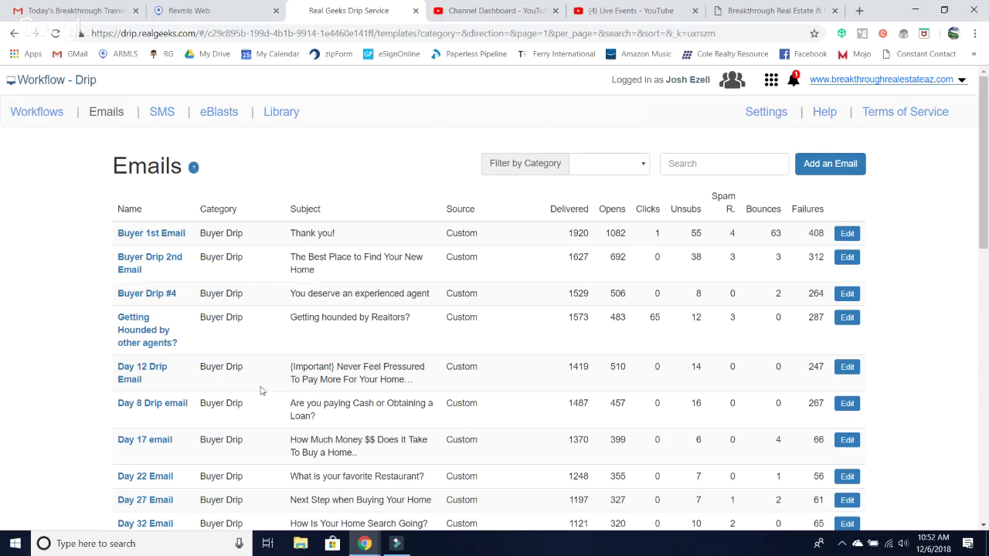
{"action": "scroll", "coordinate": [261, 391], "scroll_direction": "down", "scroll_amount": 5}
{"action": "scroll", "coordinate": [261, 391], "scroll_direction": "down", "scroll_amount": 5}
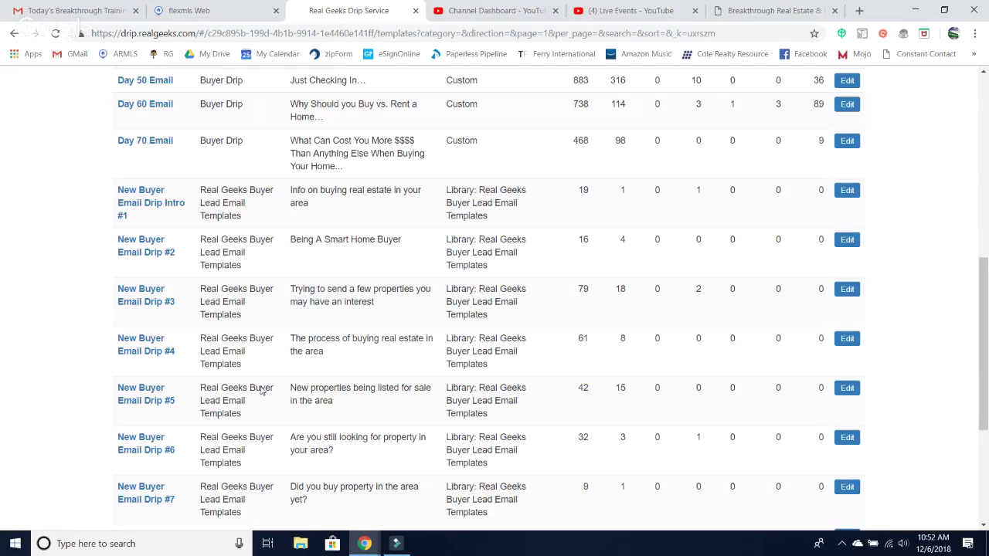
{"action": "scroll", "coordinate": [261, 391], "scroll_direction": "up", "scroll_amount": 10}
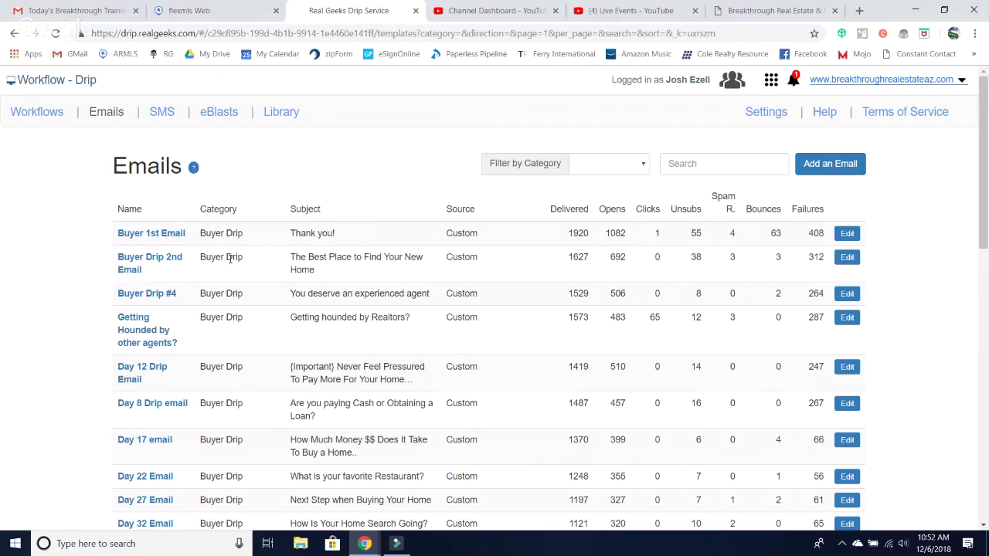
- Revisit the Workflows list and finish back on the Emails list
{"action": "left_click", "coordinate": [37, 112]}
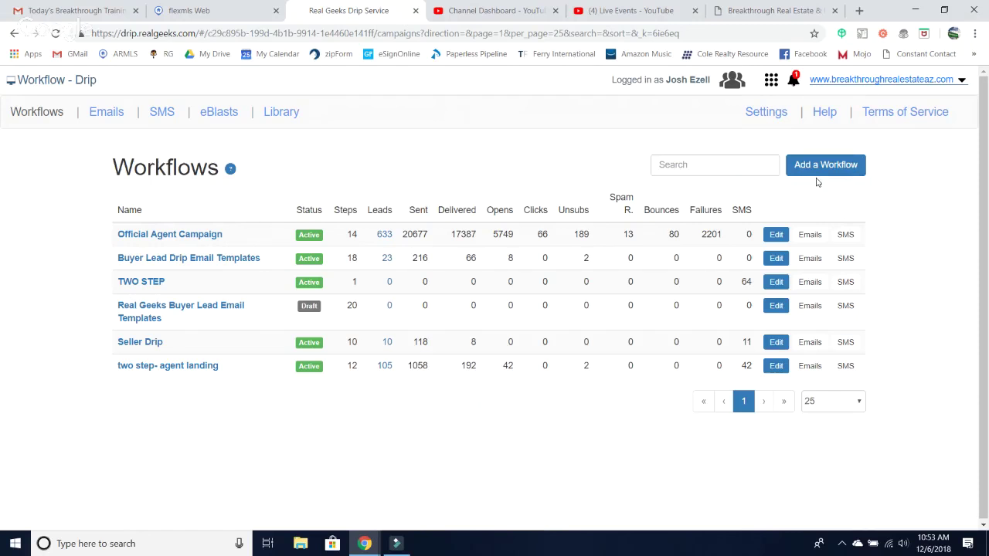
{"action": "left_click", "coordinate": [100, 114]}
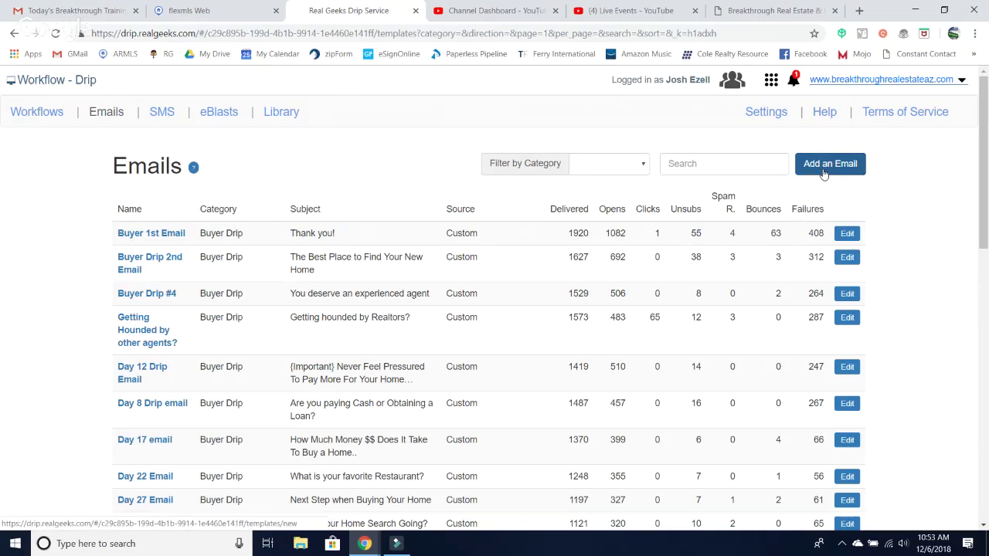
{"action": "left_click", "coordinate": [362, 547]}
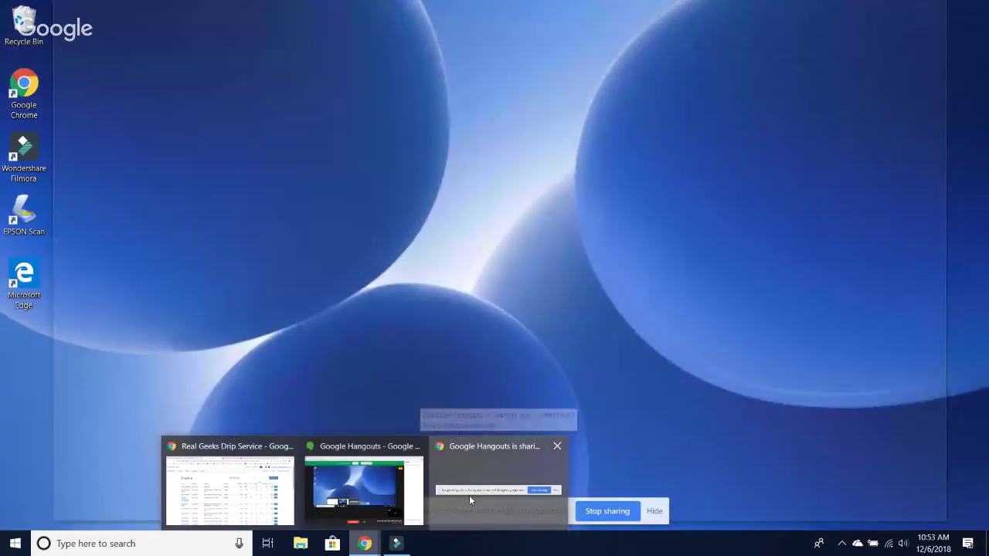
- Bring the Hangouts sharing window forward and stop sharing the screen
{"action": "left_click", "coordinate": [469, 495]}
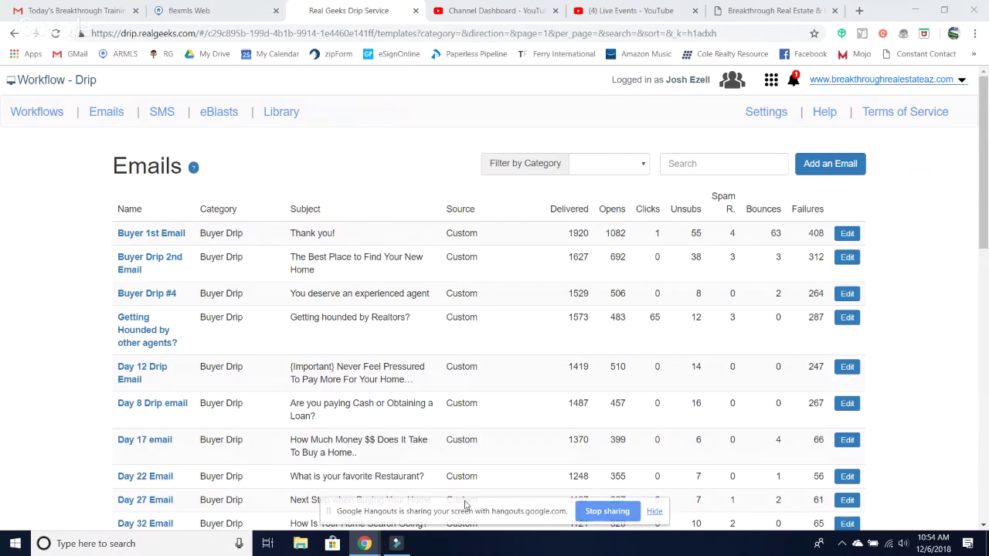
{"action": "left_click", "coordinate": [598, 516]}
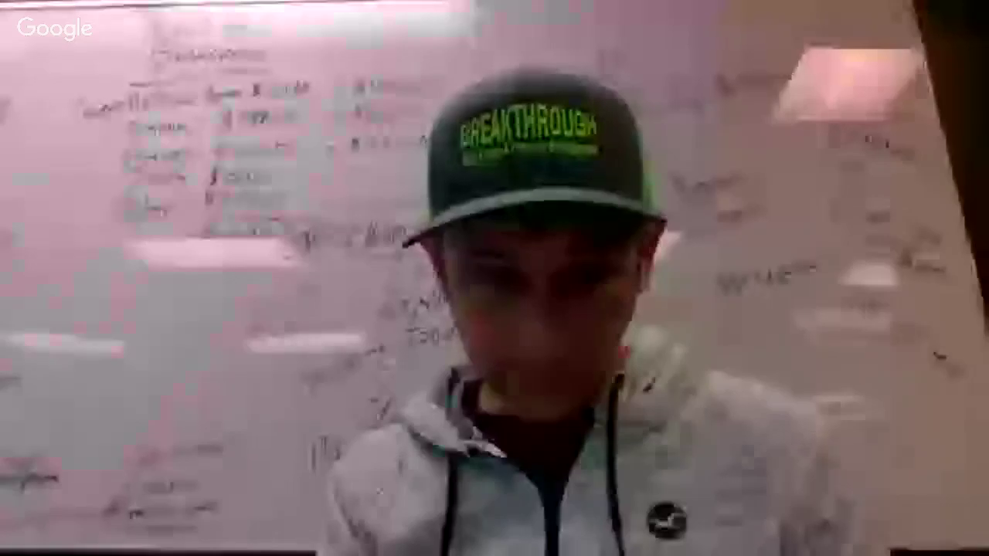
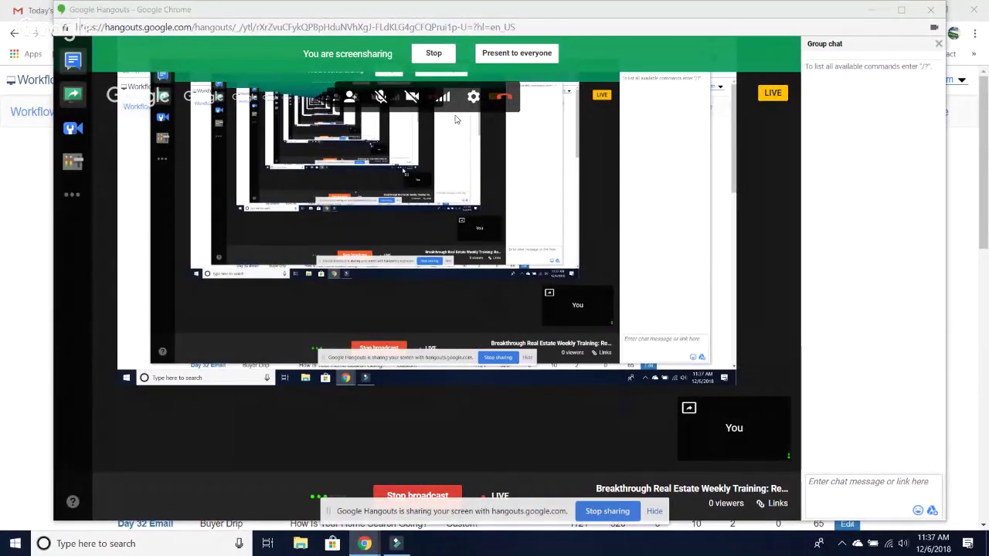
- Present the Hangouts screen share to everyone and bring the Real Geeks Drip Service window back to the front
{"action": "left_click", "coordinate": [516, 54]}
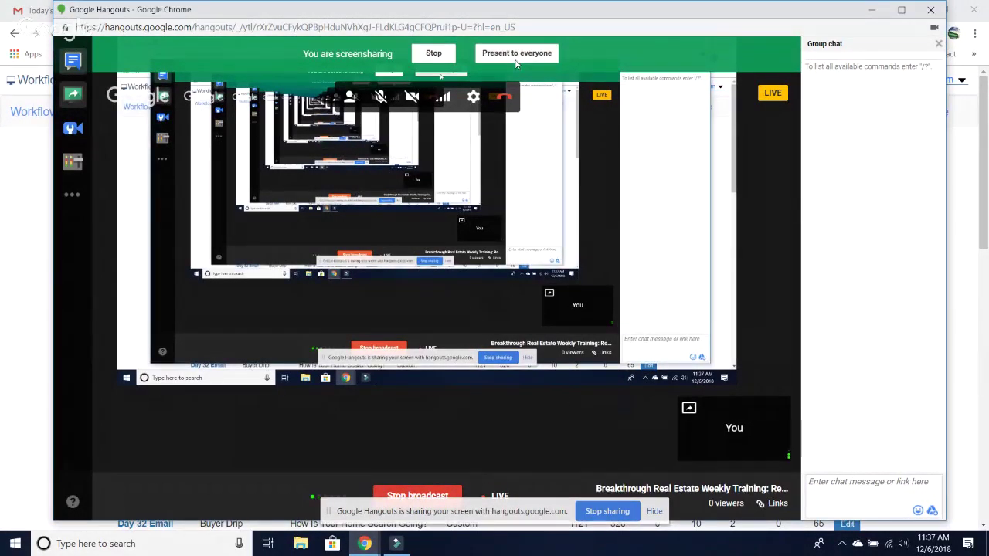
{"action": "mouse_move", "coordinate": [360, 545]}
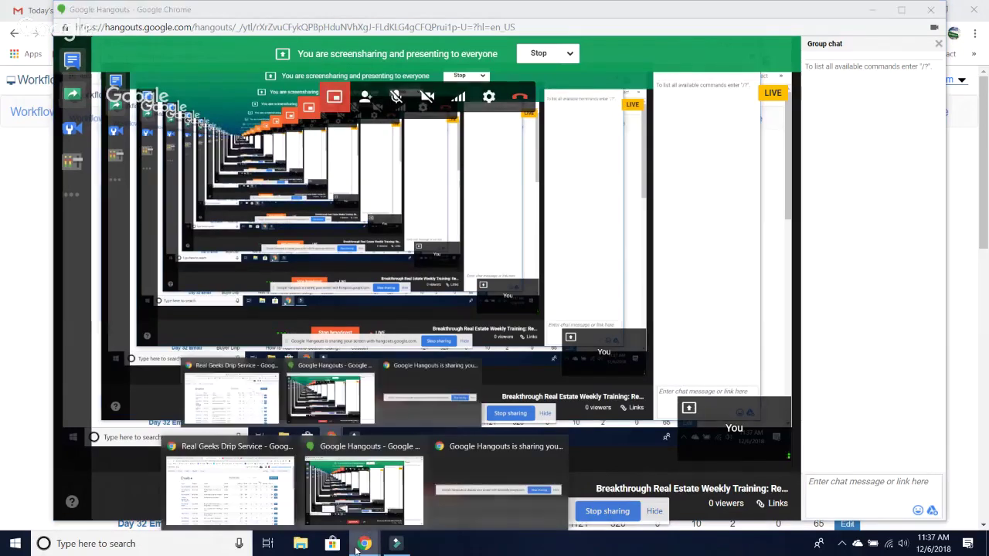
{"action": "left_click", "coordinate": [223, 480]}
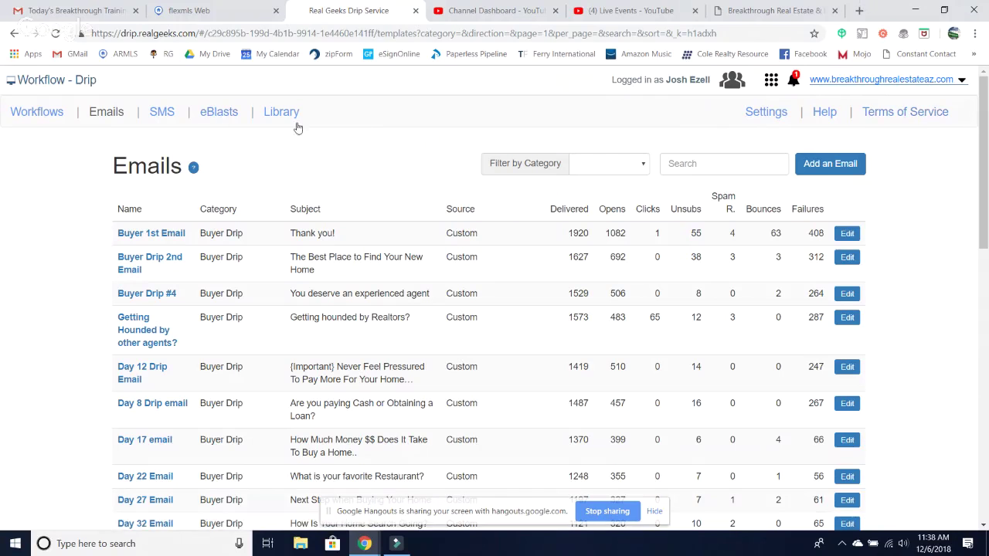
- Switch from Drip to the Ads Manager app through the Real Geeks apps grid
{"action": "left_click", "coordinate": [769, 84]}
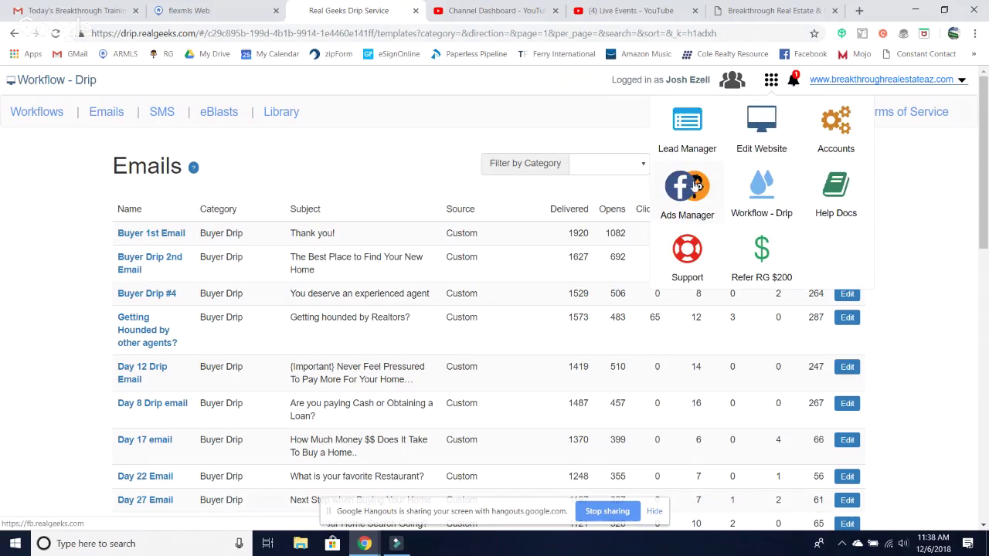
{"action": "left_click", "coordinate": [694, 184]}
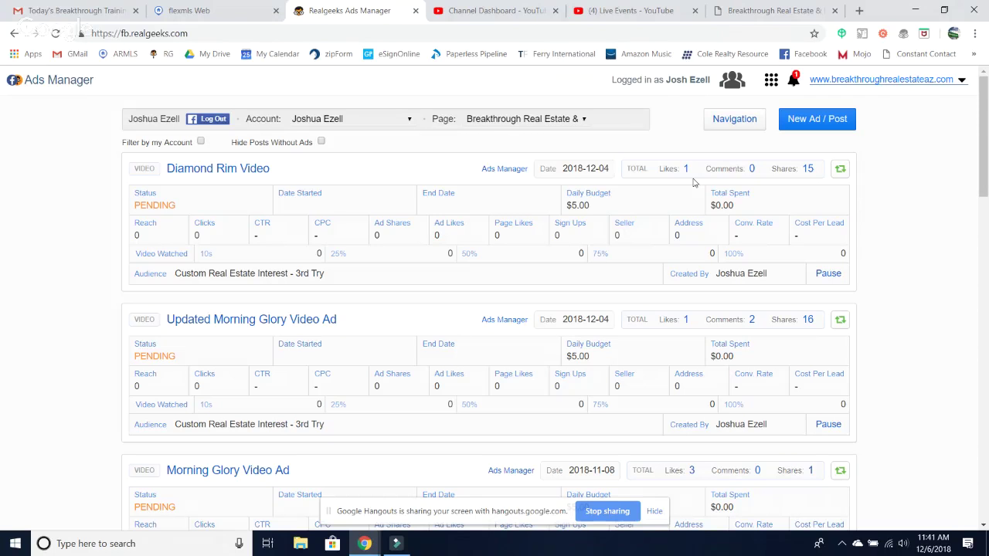
- Show the site Navigation menu with Dashboard, Manage Listings, Reports and Settings
{"action": "left_click", "coordinate": [749, 120]}
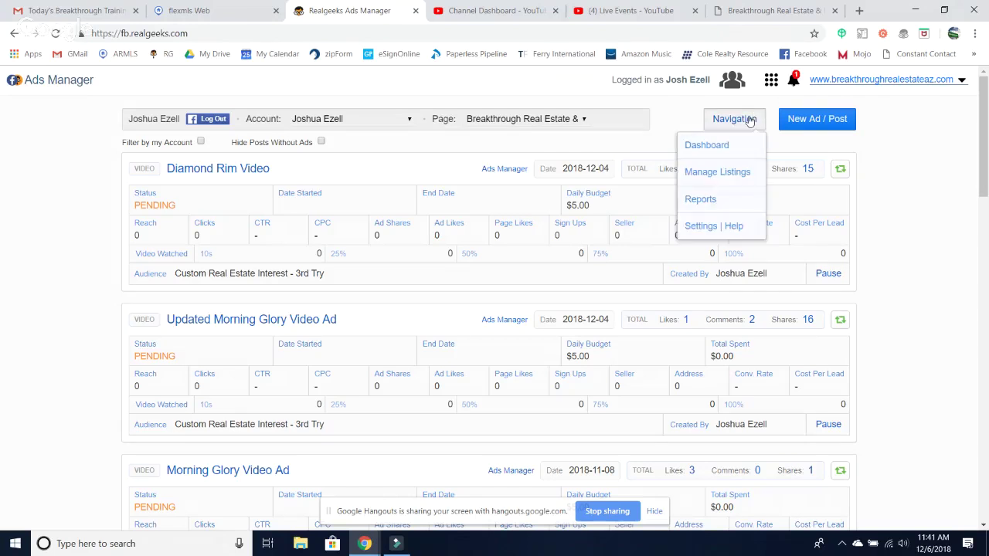
{"action": "left_click", "coordinate": [772, 83]}
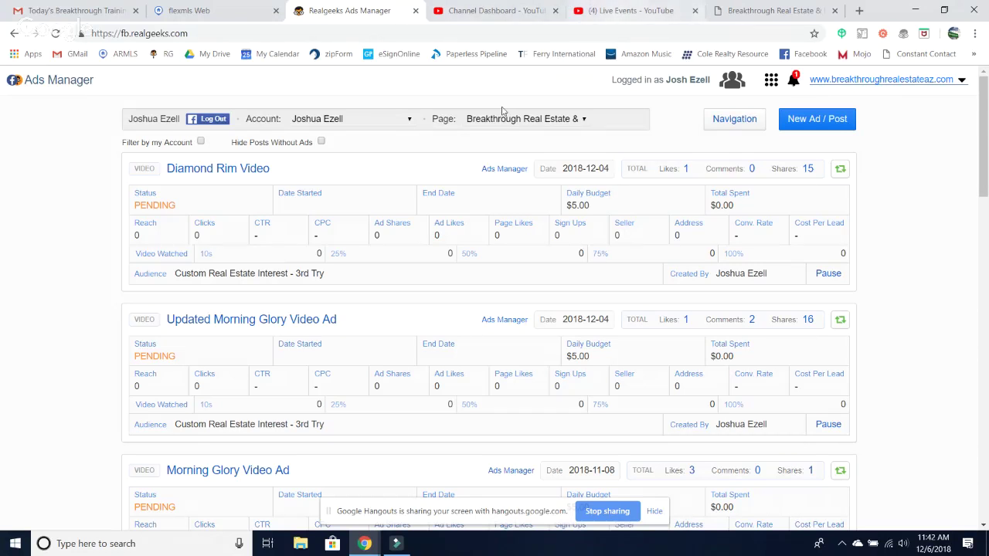
{"action": "left_click", "coordinate": [727, 123]}
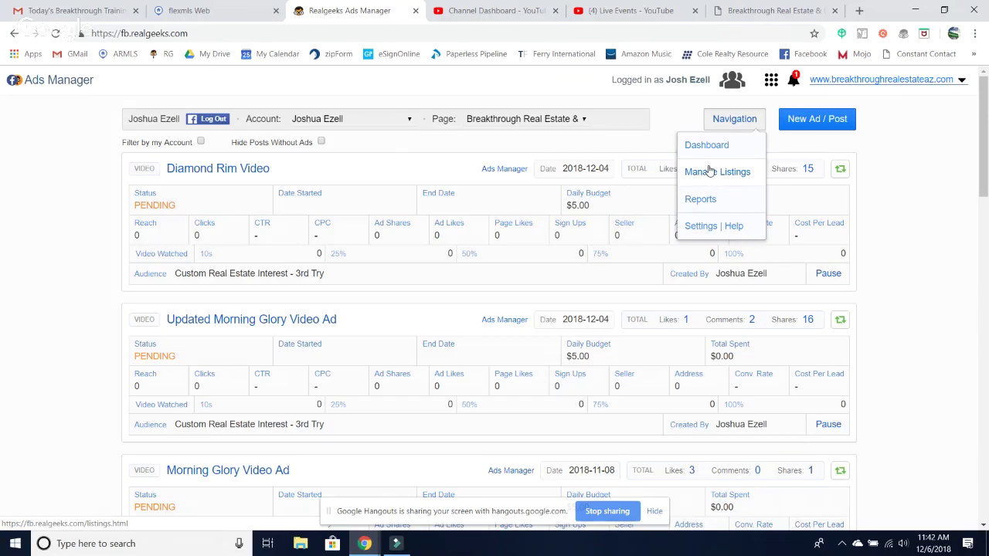
{"action": "left_click", "coordinate": [702, 184]}
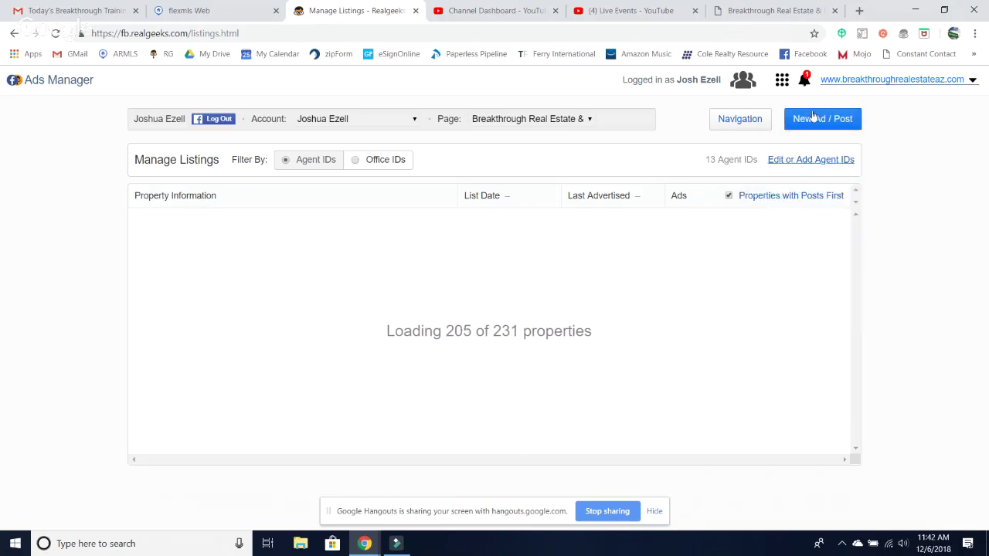
{"action": "mouse_move", "coordinate": [744, 125]}
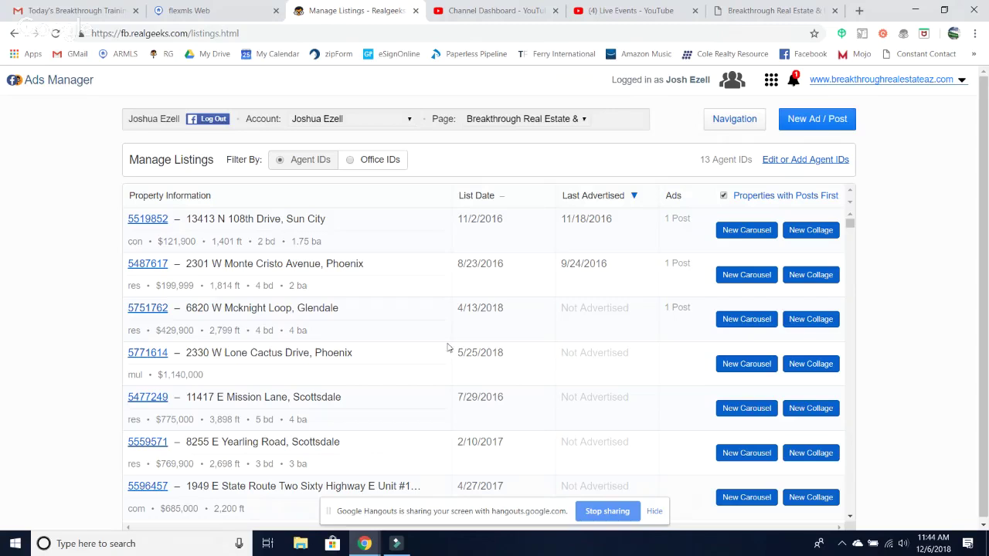
{"action": "scroll", "coordinate": [271, 382], "scroll_direction": "down", "scroll_amount": 15}
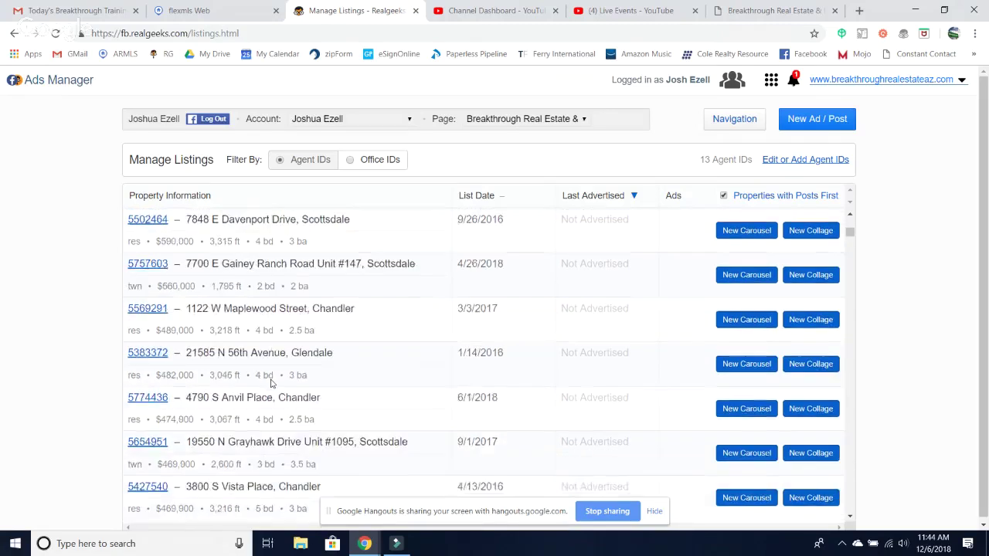
{"action": "scroll", "coordinate": [270, 383], "scroll_direction": "down", "scroll_amount": 15}
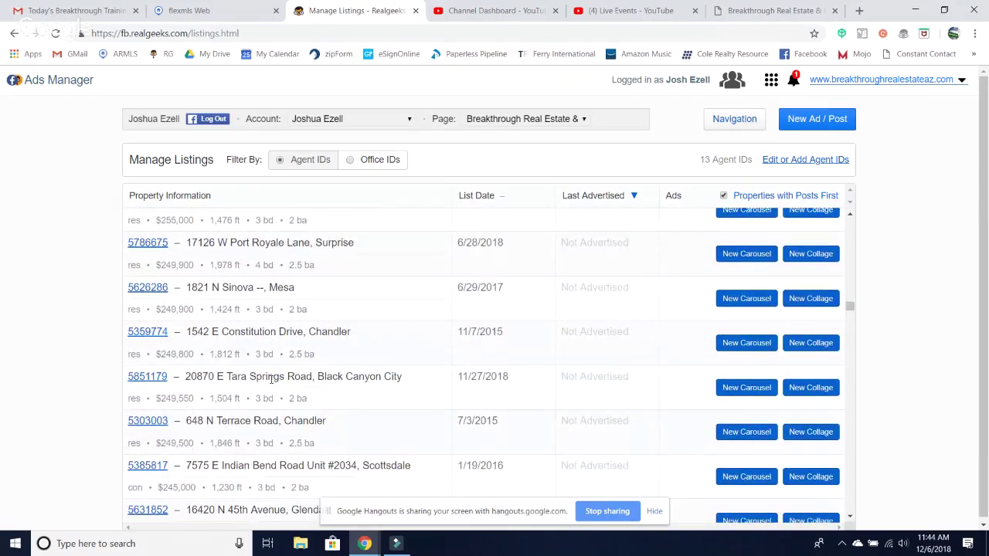
{"action": "scroll", "coordinate": [270, 378], "scroll_direction": "up", "scroll_amount": 20}
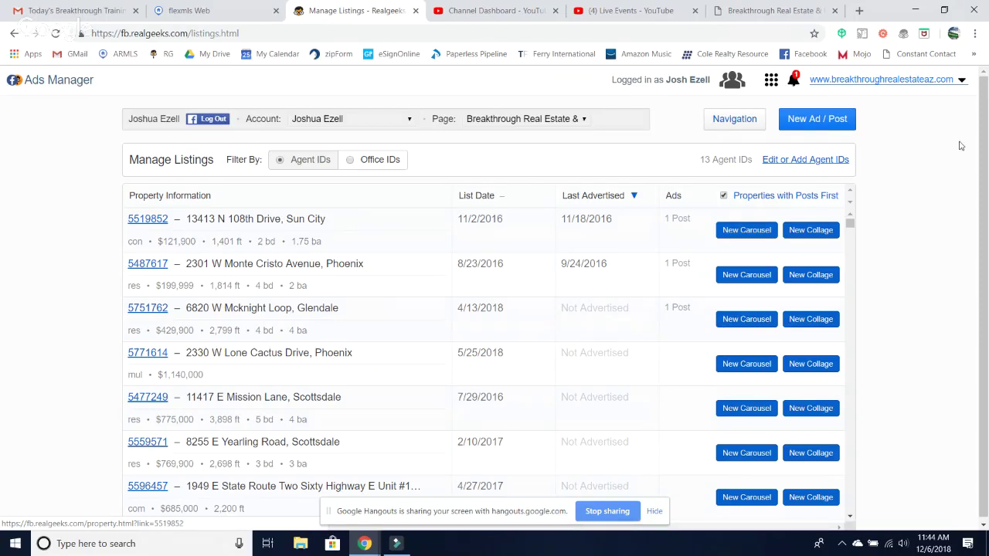
- Restore the Last Advertised sort, then sort Manage Listings by List Date, newest first
{"action": "left_click", "coordinate": [589, 198]}
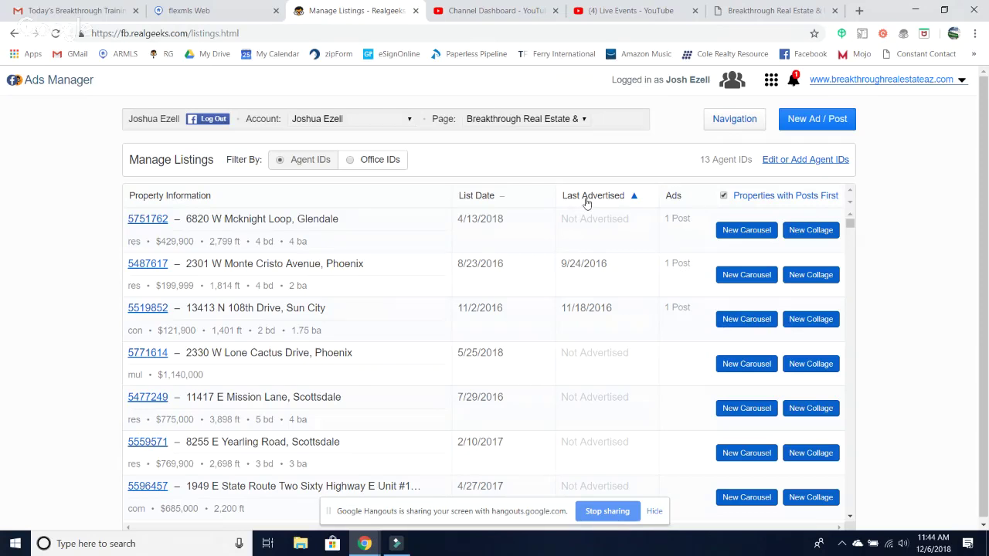
{"action": "left_click", "coordinate": [587, 204]}
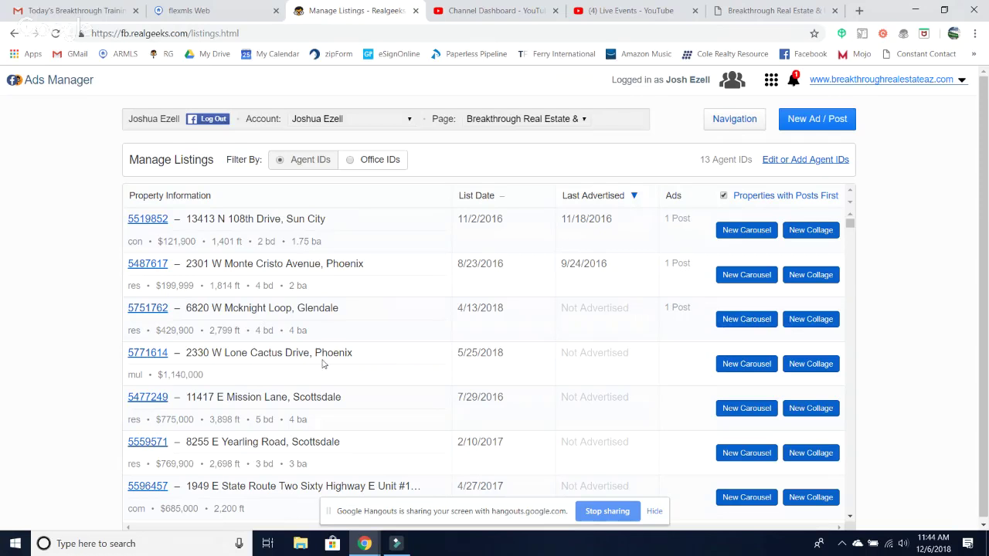
{"action": "scroll", "coordinate": [324, 363], "scroll_direction": "down", "scroll_amount": 1}
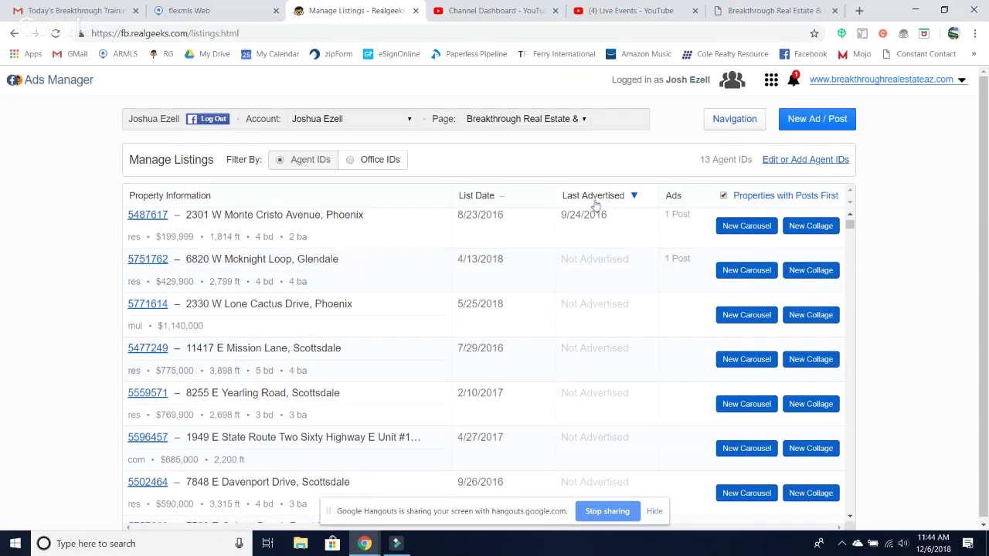
{"action": "left_click", "coordinate": [473, 195]}
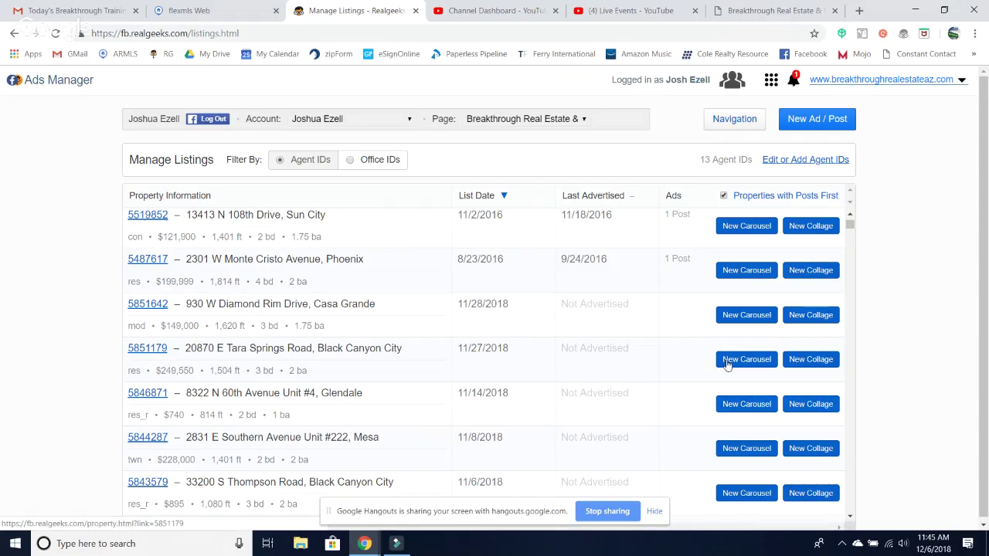
{"action": "left_click", "coordinate": [804, 360]}
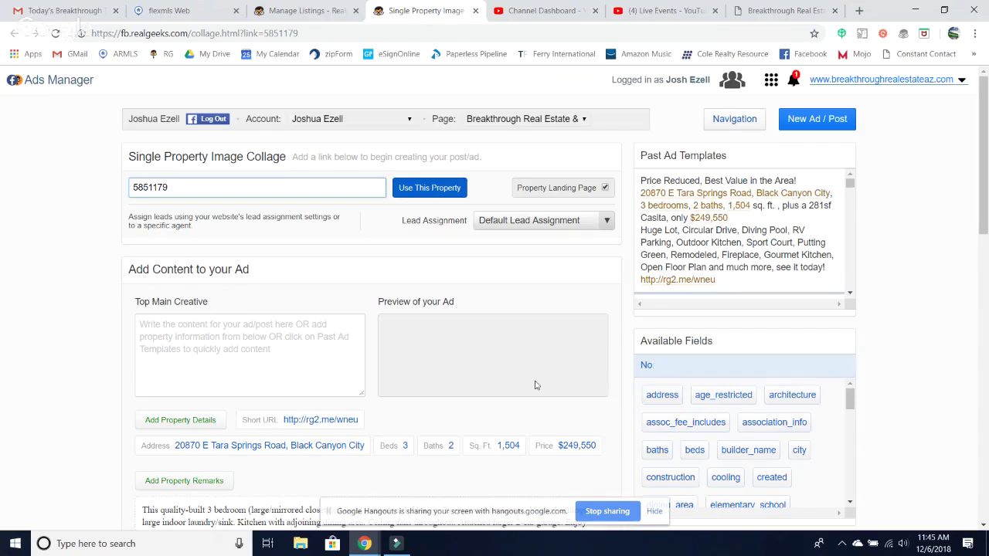
{"action": "scroll", "coordinate": [421, 372], "scroll_direction": "down", "scroll_amount": 2}
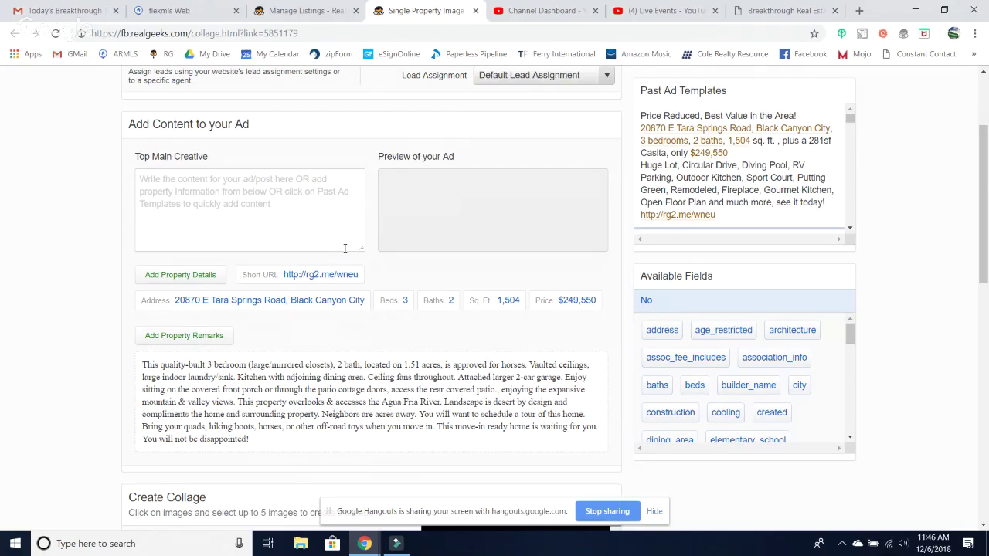
- Write 'Gorgeous Home For Sale In Black Canyon City! Views Galore, You have to see this to appreciate it.'
{"action": "left_click", "coordinate": [198, 204]}
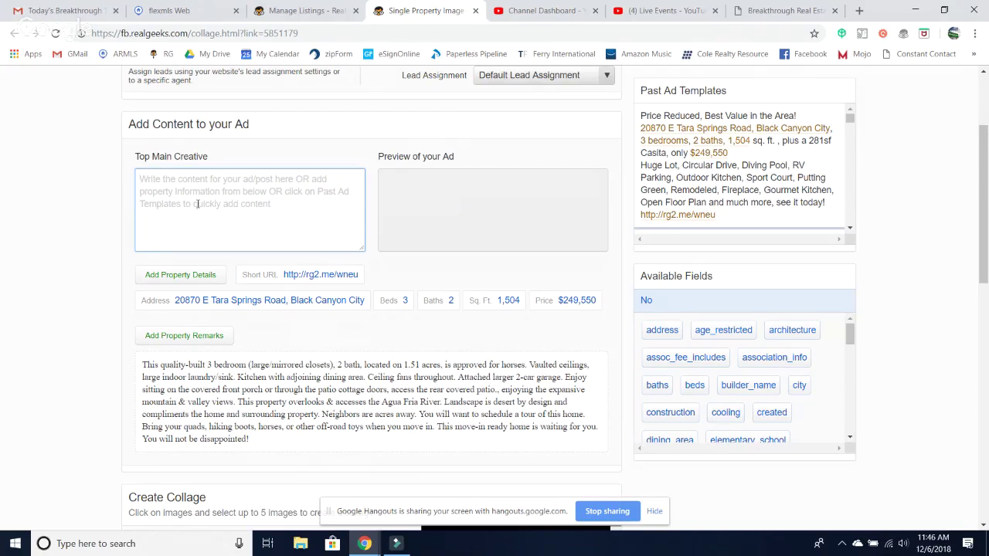
{"action": "type", "text": "Gorgeous"}
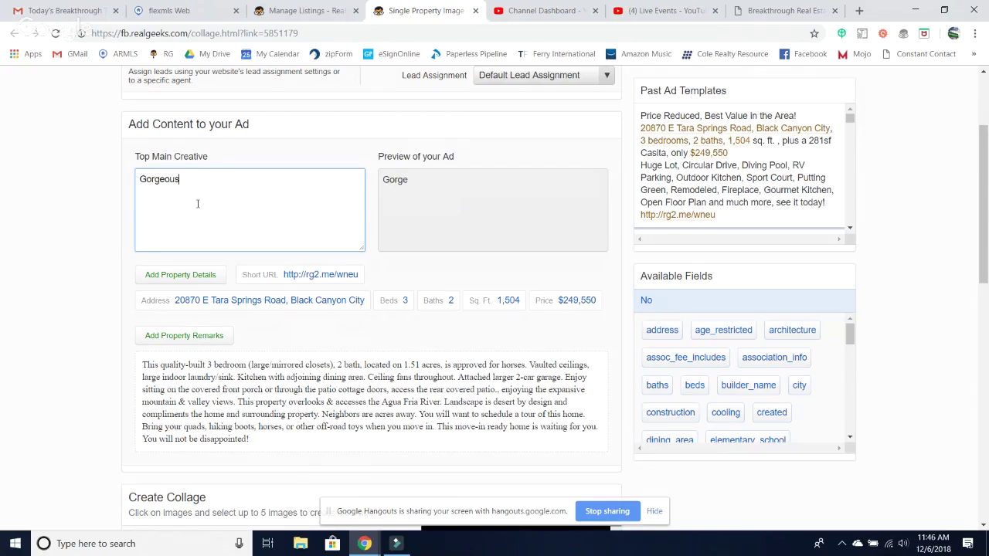
{"action": "type", "text": " Home For Sale In B"}
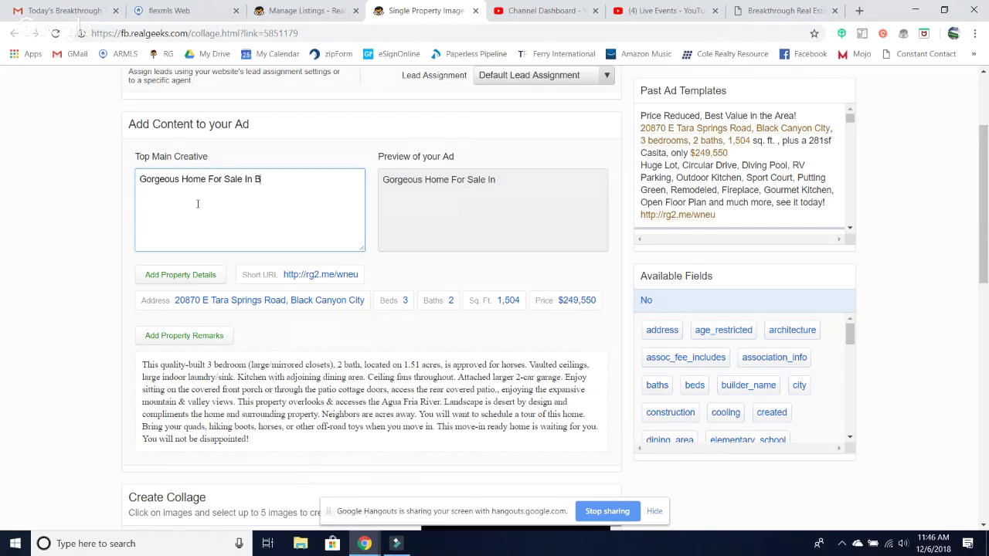
{"action": "type", "text": "lack Canyon"}
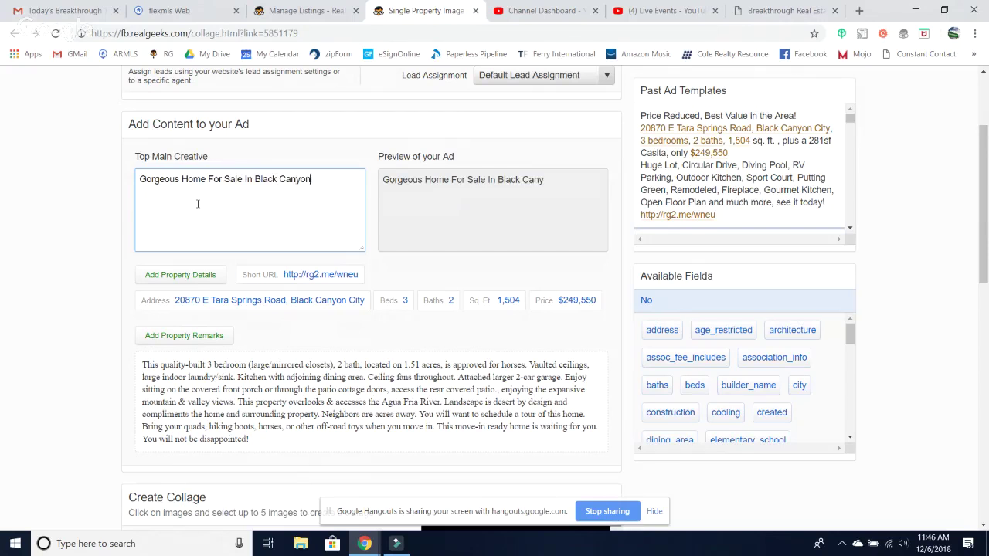
{"action": "type", "text": " City! Views Galore"}
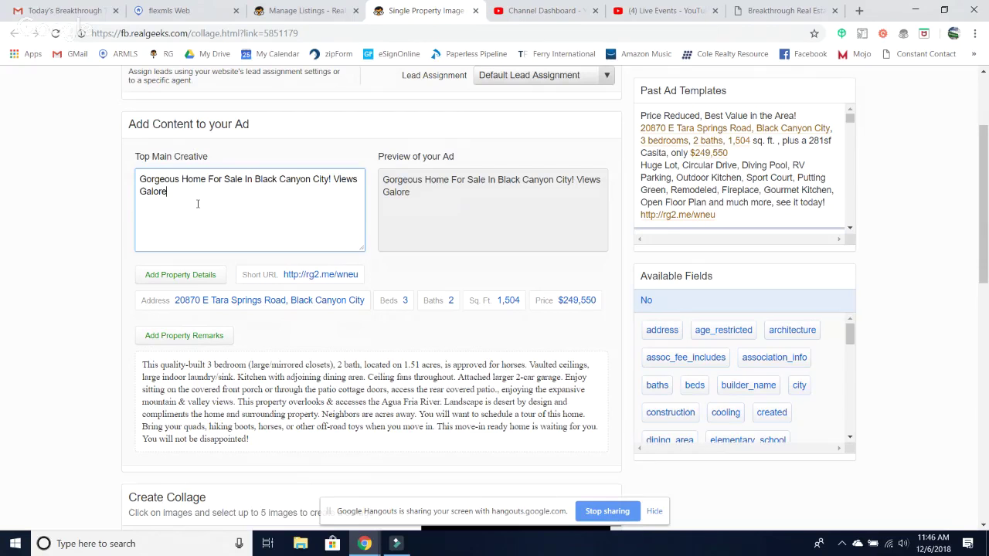
{"action": "type", "text": ", You have to see this "}
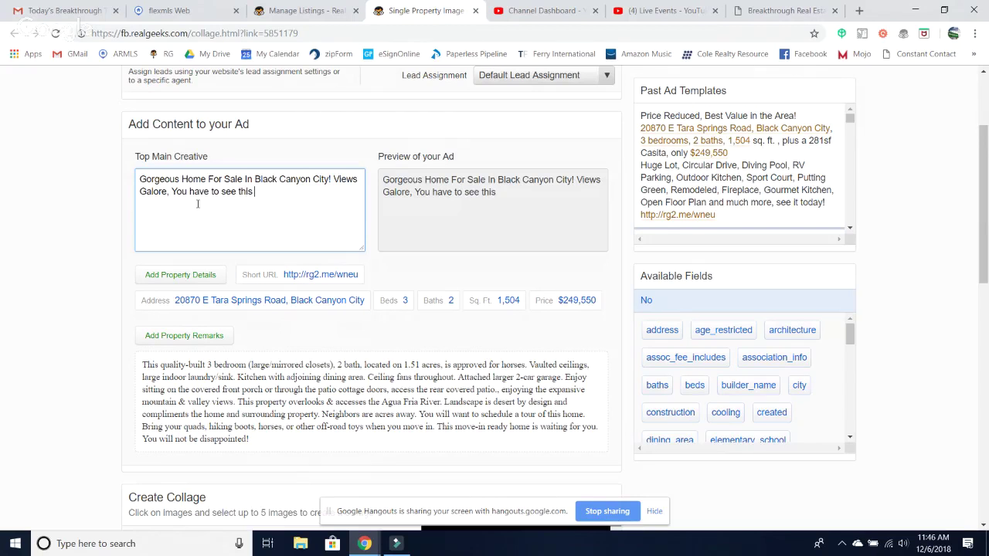
{"action": "type", "text": "to b"}
{"action": "key", "text": "BackSpace"}
{"action": "type", "text": "remotely"}
{"action": "key", "text": "BackSpace"}
{"action": "key", "text": "BackSpace"}
{"action": "type", "text": "!"}
{"action": "key", "text": "BackSpace"}
{"action": "key", "text": "BackSpace"}
{"action": "key", "text": "BackSpace"}
{"action": "key", "text": "BackSpace"}
{"action": "key", "text": "BackSpace"}
{"action": "key", "text": "BackSpace"}
{"action": "type", "text": "appreciate it"}
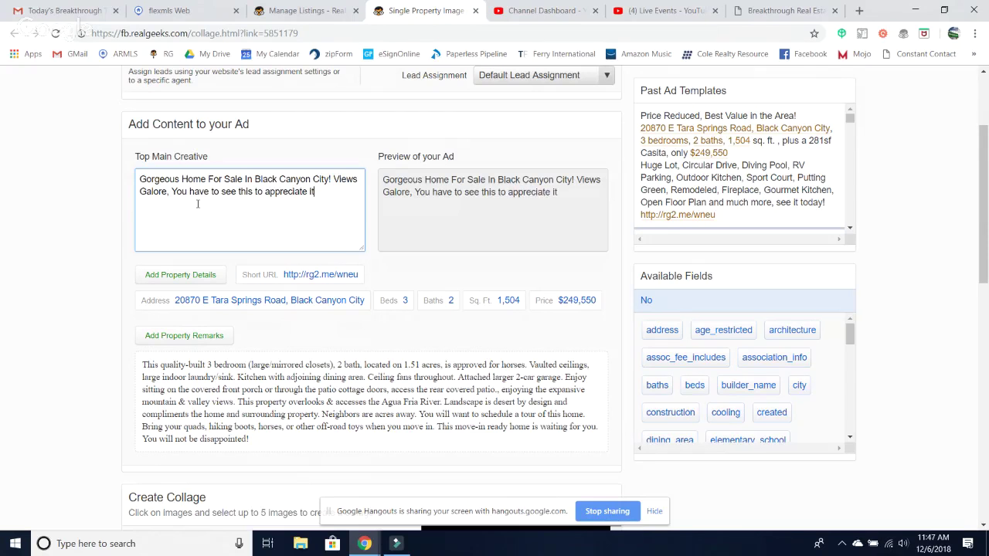
{"action": "type", "text": "."}
- Add 'This property has all you want: over an acre, site built, 3 beds, 2 baths, 1500sf, ready for you.'
{"action": "type", "text": "This property "}
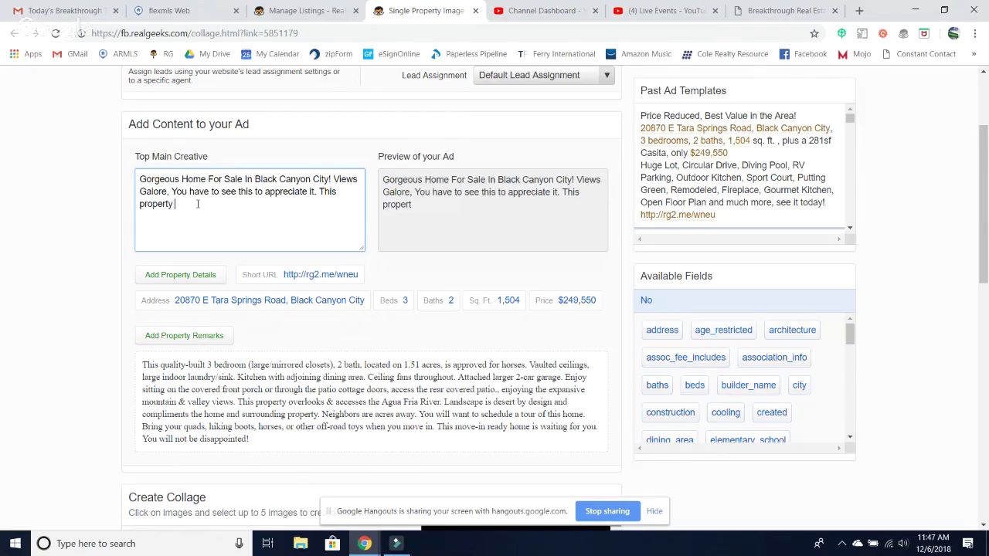
{"action": "type", "text": "has all yo"}
{"action": "key", "text": "BackSpace"}
{"action": "type", "text": "ou want p"}
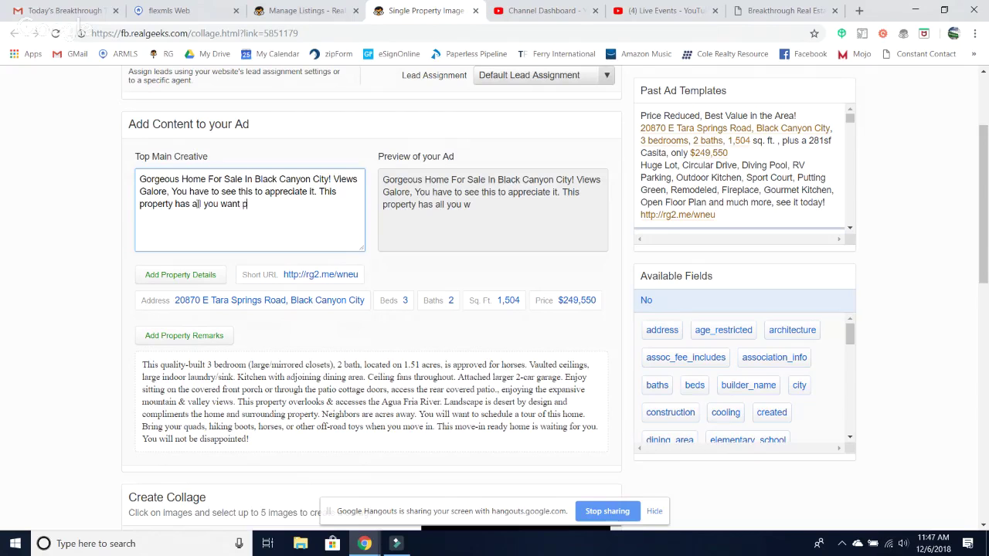
{"action": "key", "text": "BackSpace"}
{"action": "type", "text": "over an acre, site built"}
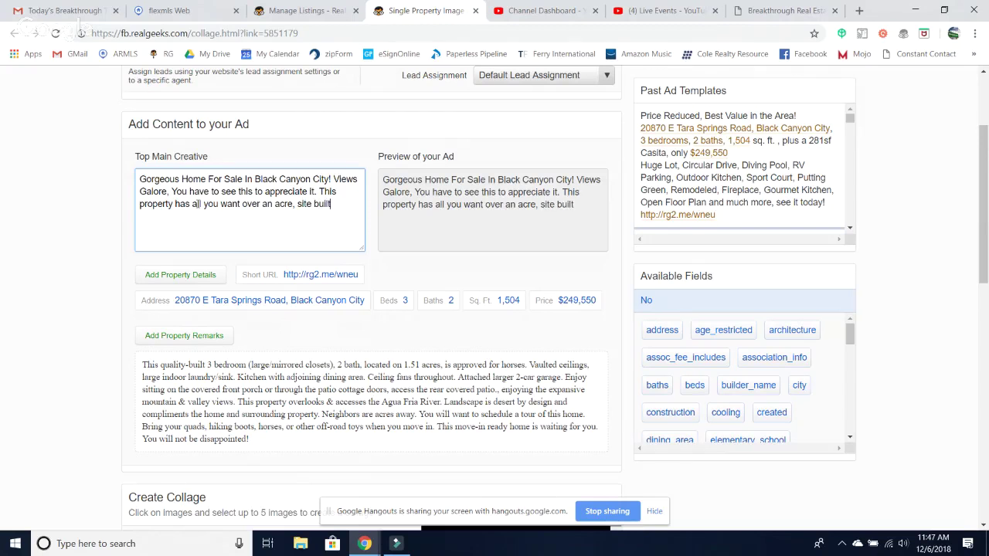
{"action": "type", "text": ", 3 beds"}
{"action": "type", "text": ", 2 bath"}
{"action": "type", "text": "s."}
{"action": "type", "text": "1500sf"}
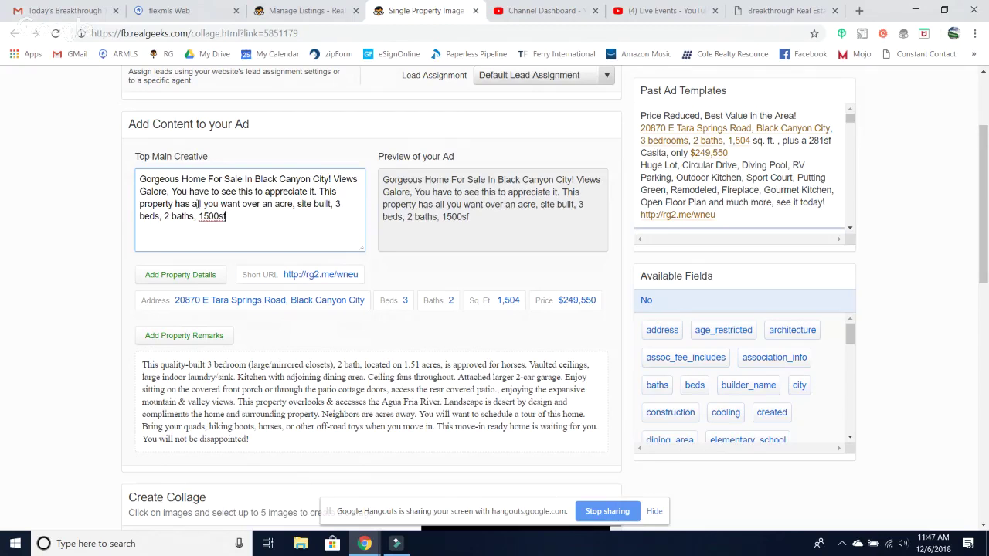
{"action": "type", "text": ", and ready for you"}
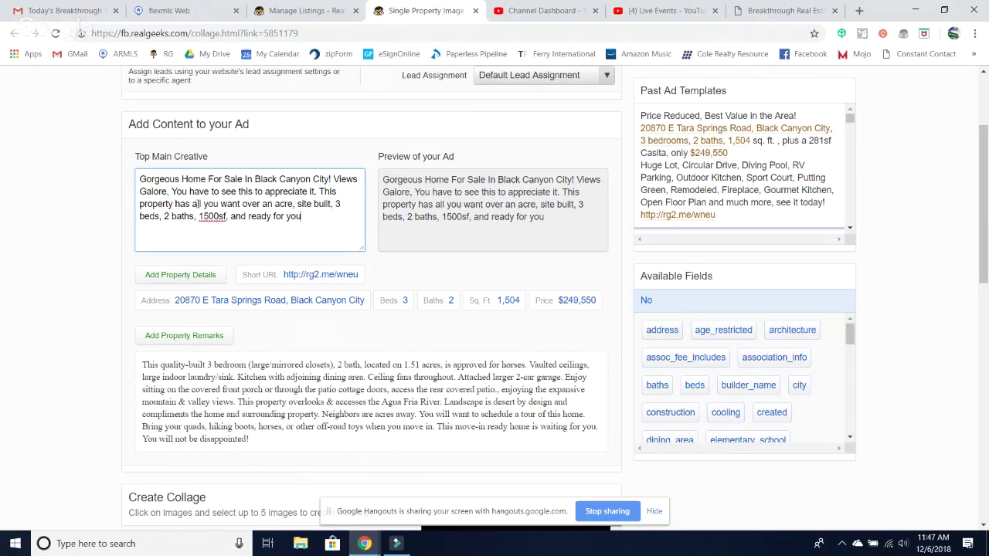
{"action": "type", "text": ". All this and its only"}
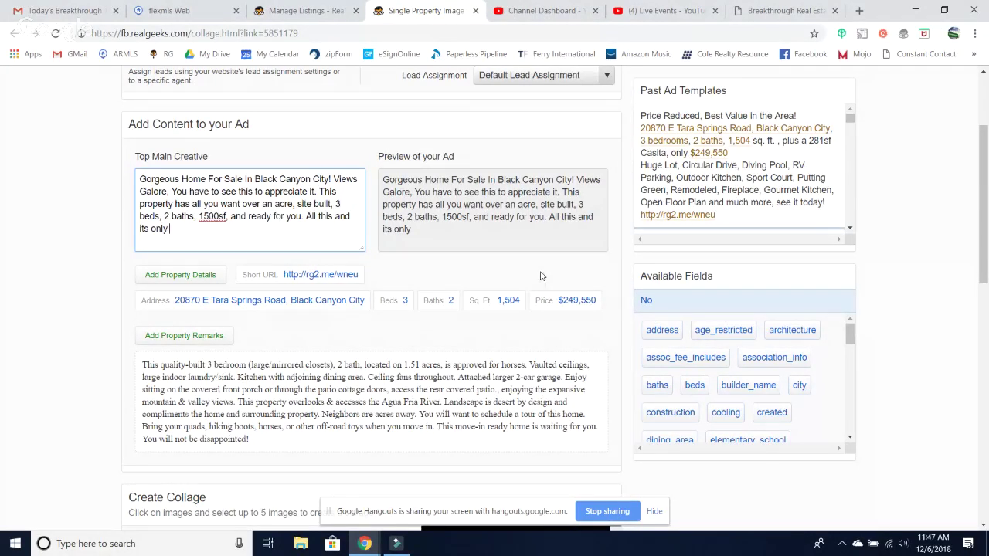
- End the ad text with the [list_price] placeholder and remove an accidental [address] insert
{"action": "left_click", "coordinate": [555, 306]}
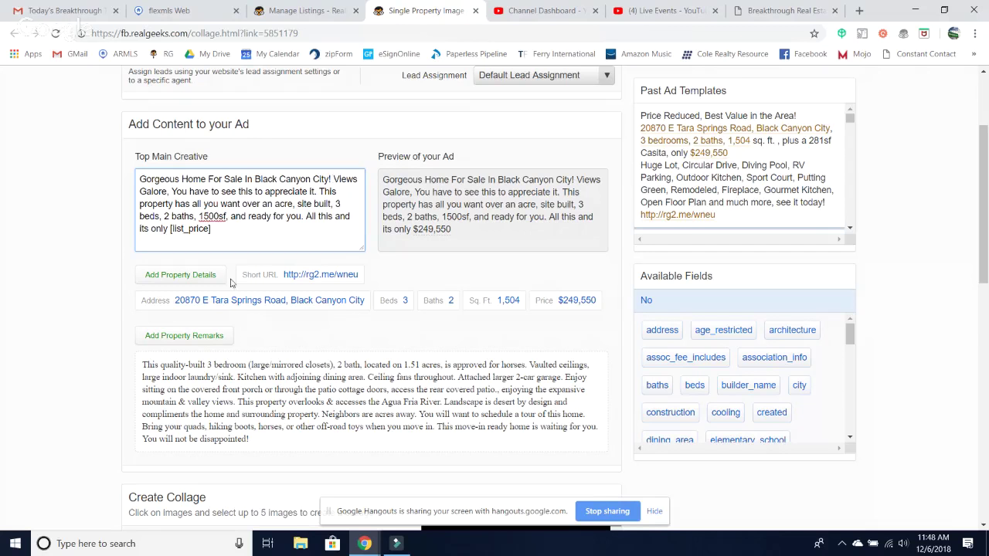
{"action": "left_click", "coordinate": [222, 302]}
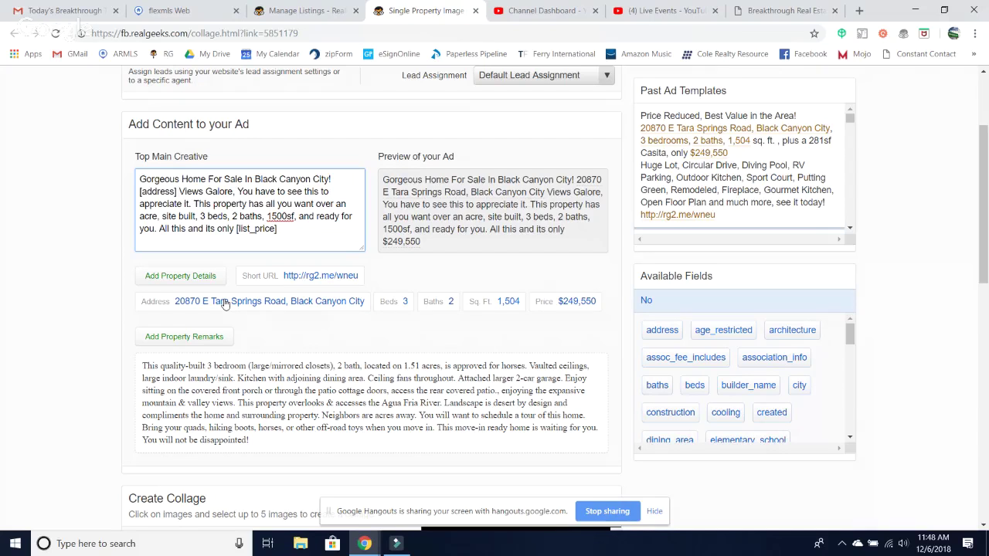
{"action": "key", "text": "BackSpace"}
{"action": "key", "text": "BackSpace"}
{"action": "key", "text": "BackSpace"}
{"action": "key", "text": "BackSpace"}
{"action": "key", "text": "BackSpace"}
{"action": "key", "text": "BackSpace"}
{"action": "key", "text": "BackSpace"}
{"action": "key", "text": "BackSpace"}
{"action": "key", "text": "BackSpace"}
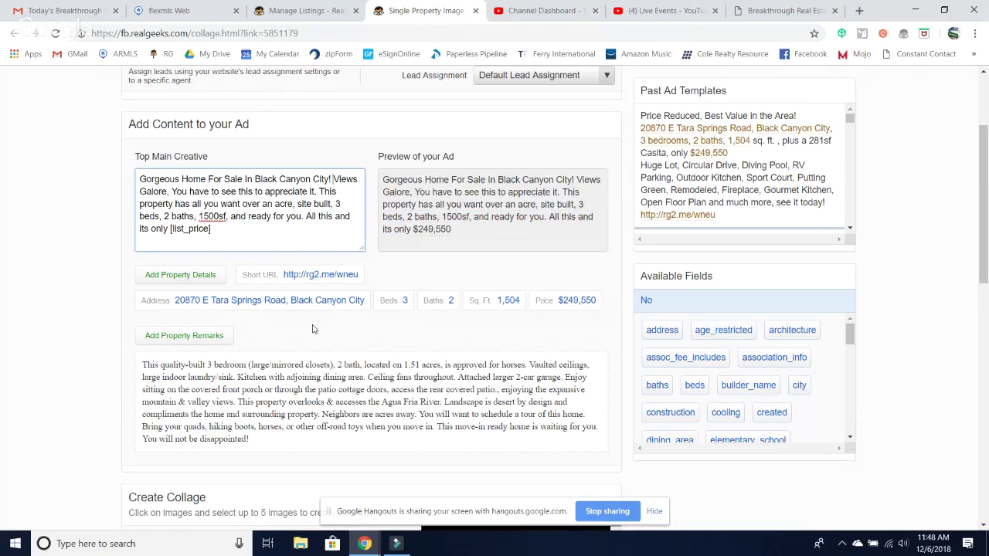
{"action": "scroll", "coordinate": [313, 329], "scroll_direction": "down", "scroll_amount": 1}
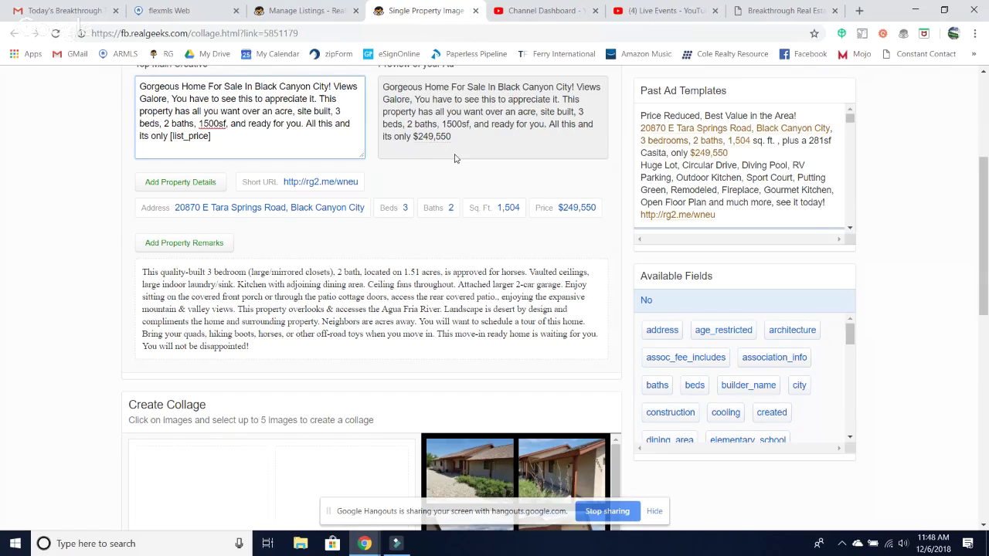
- Add the desert view and front exterior photos to the collage
{"action": "scroll", "coordinate": [454, 158], "scroll_direction": "down", "scroll_amount": 3}
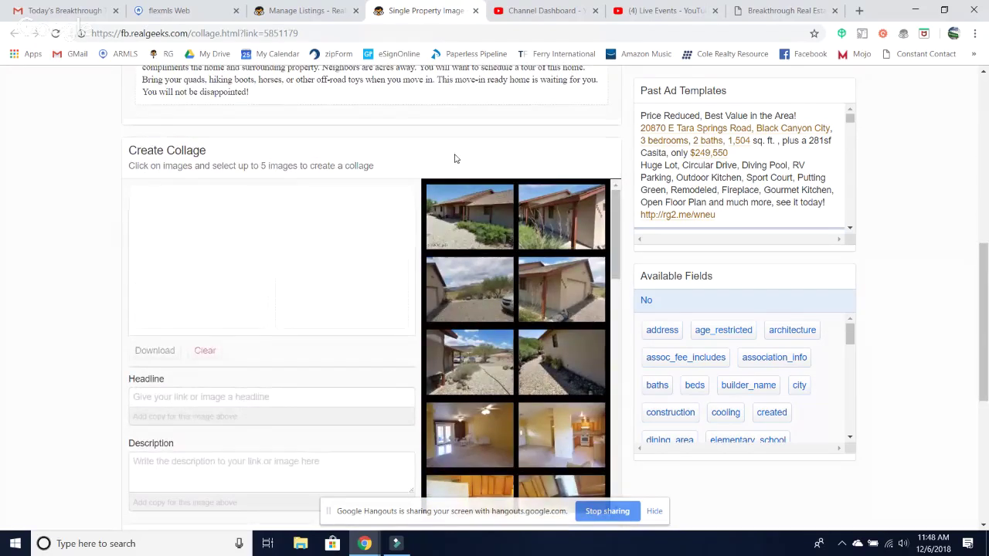
{"action": "scroll", "coordinate": [454, 159], "scroll_direction": "down", "scroll_amount": 1}
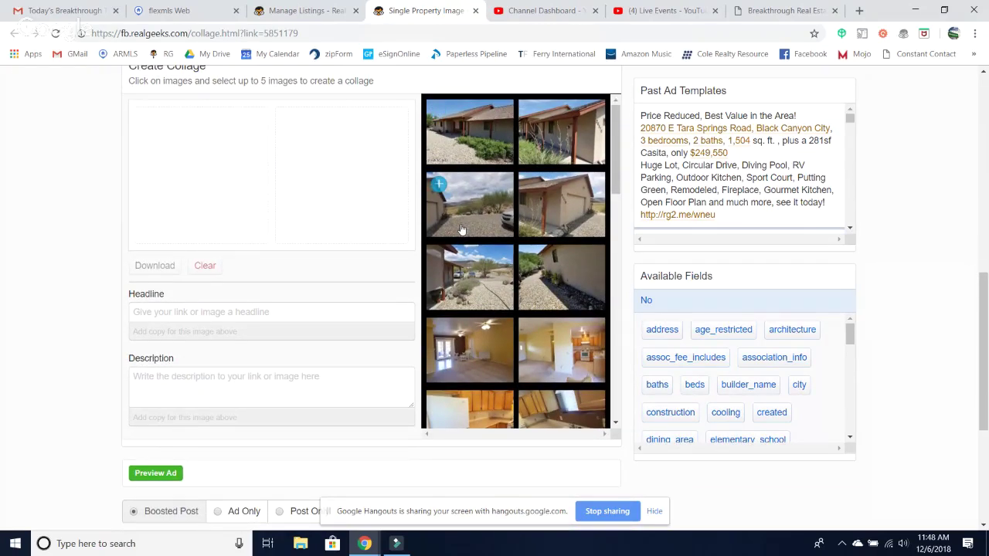
{"action": "scroll", "coordinate": [516, 258], "scroll_direction": "down", "scroll_amount": 7}
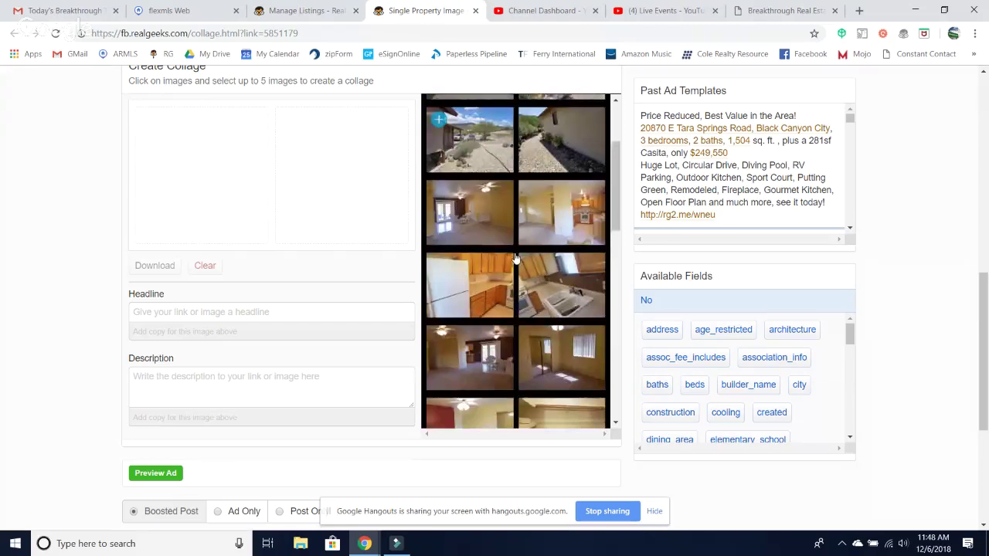
{"action": "scroll", "coordinate": [515, 258], "scroll_direction": "down", "scroll_amount": 3}
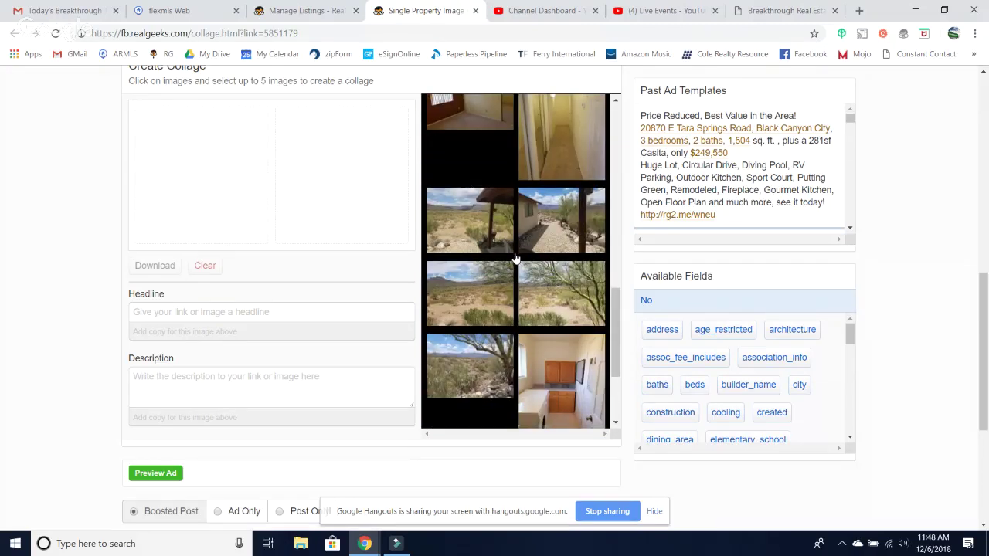
{"action": "left_click", "coordinate": [459, 239]}
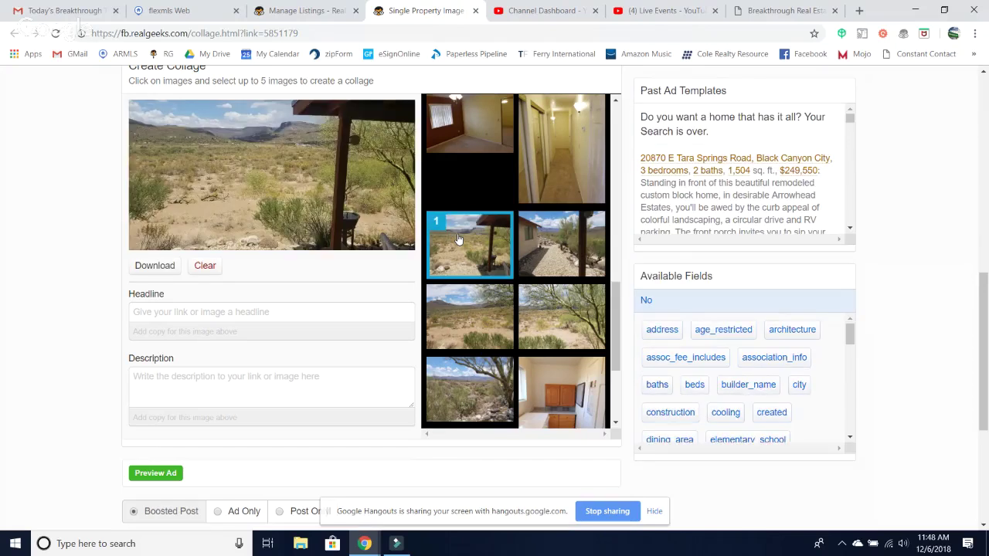
{"action": "scroll", "coordinate": [458, 239], "scroll_direction": "up", "scroll_amount": 3}
{"action": "scroll", "coordinate": [458, 240], "scroll_direction": "up", "scroll_amount": 3}
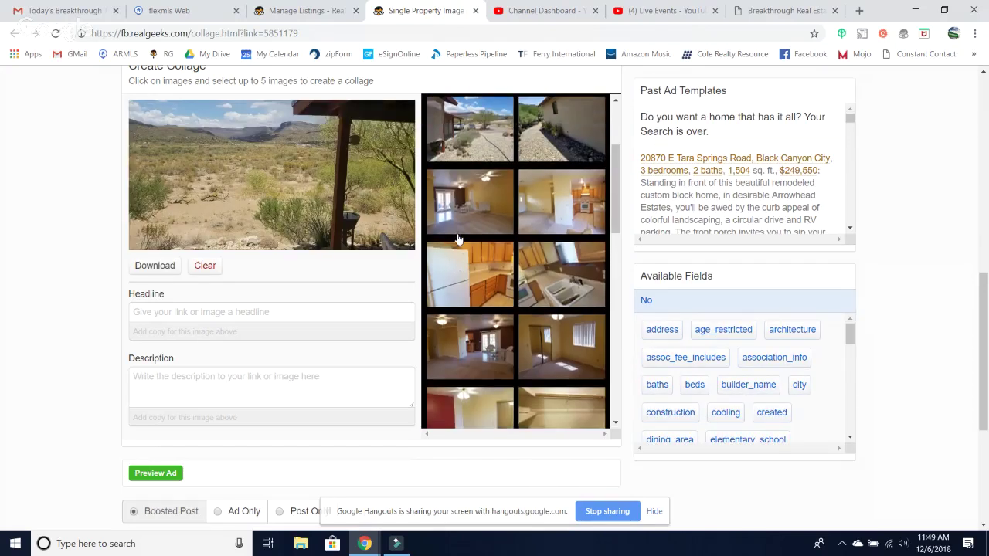
{"action": "scroll", "coordinate": [458, 240], "scroll_direction": "up", "scroll_amount": 3}
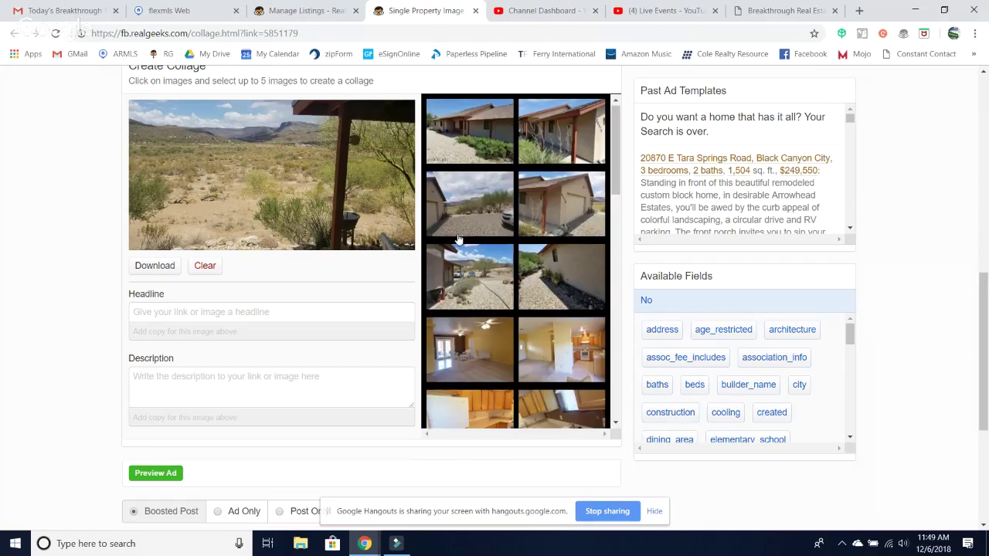
{"action": "left_click", "coordinate": [497, 147]}
- Add an interior room, the living room and the garage exterior as collage images 3 to 5
{"action": "scroll", "coordinate": [497, 147], "scroll_direction": "down", "scroll_amount": 5}
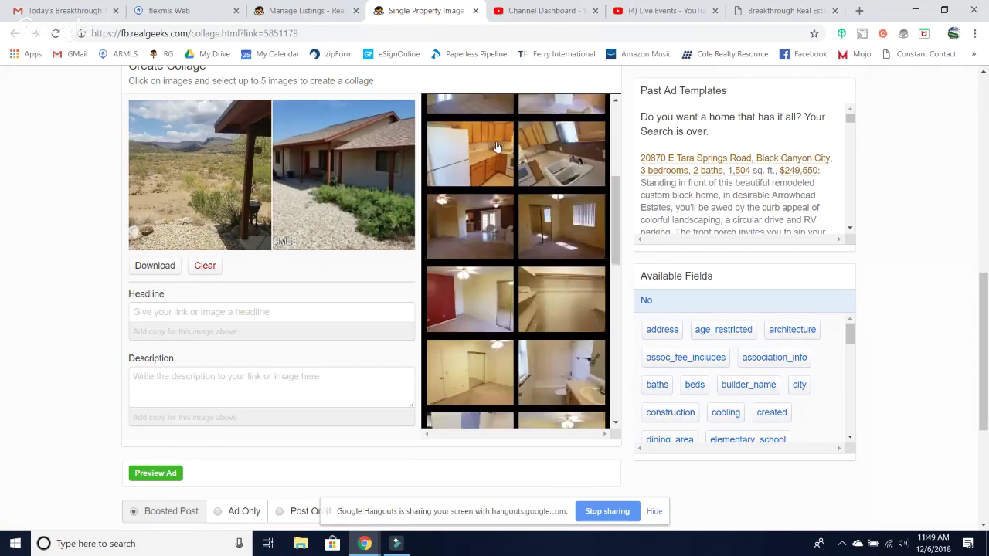
{"action": "scroll", "coordinate": [497, 147], "scroll_direction": "down", "scroll_amount": 1}
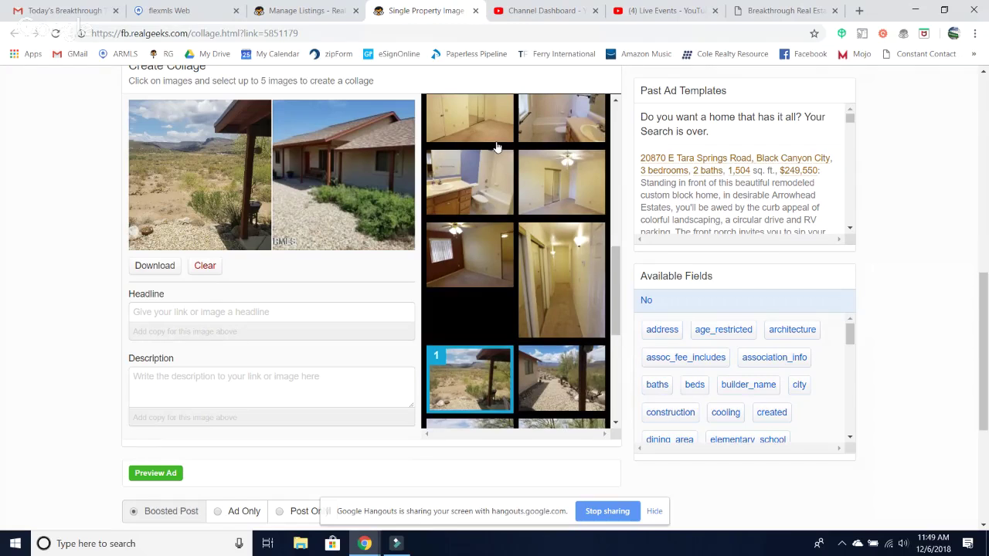
{"action": "scroll", "coordinate": [497, 146], "scroll_direction": "down", "scroll_amount": 8}
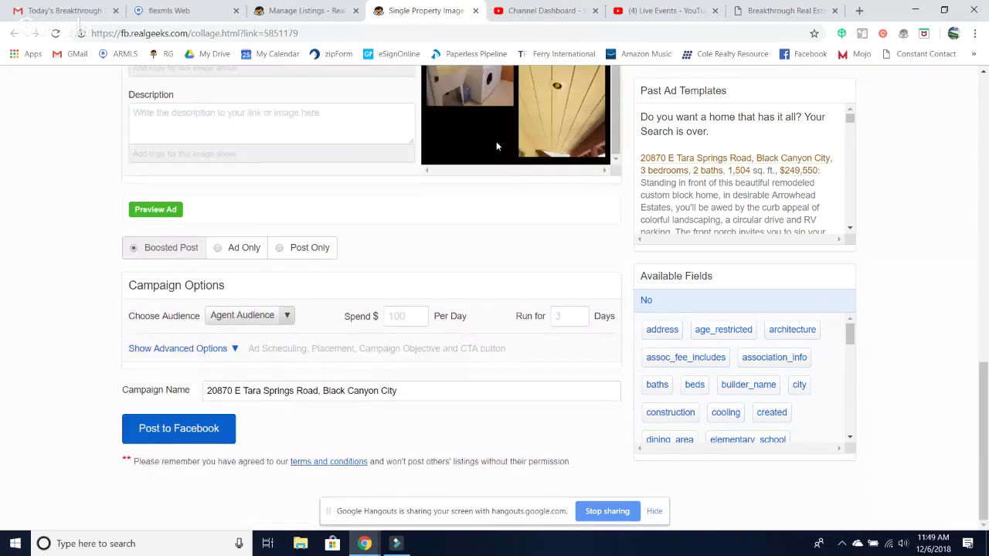
{"action": "scroll", "coordinate": [630, 249], "scroll_direction": "up", "scroll_amount": 5}
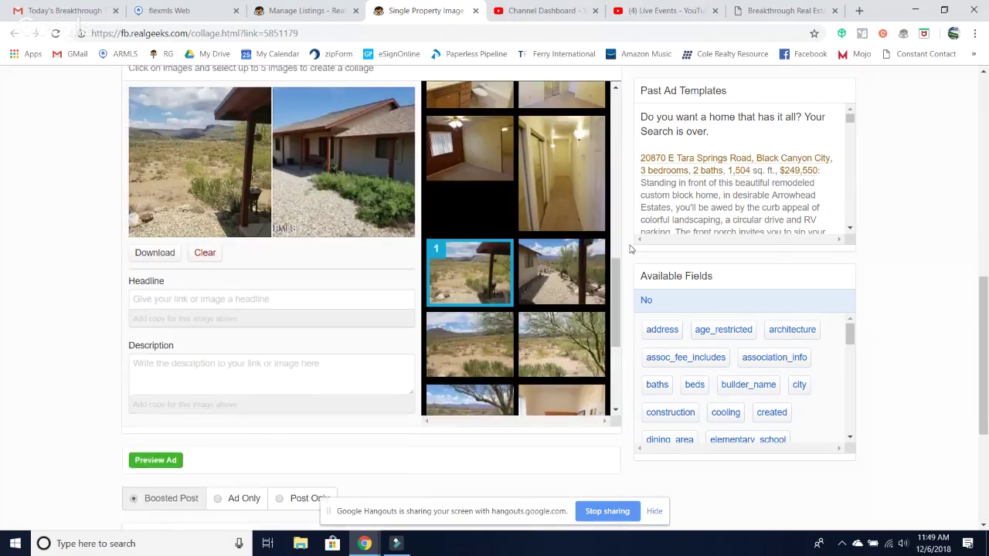
{"action": "scroll", "coordinate": [558, 326], "scroll_direction": "up", "scroll_amount": 3}
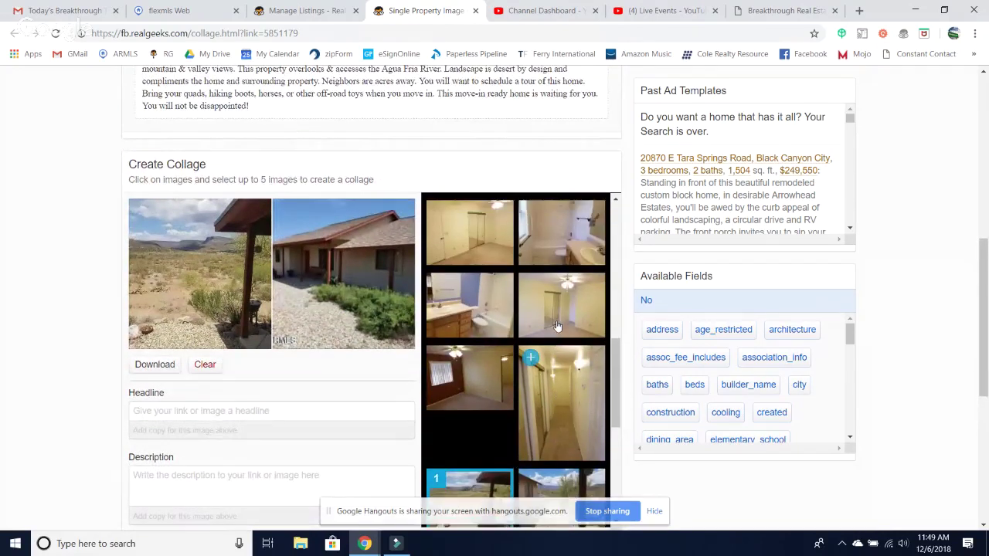
{"action": "scroll", "coordinate": [558, 326], "scroll_direction": "up", "scroll_amount": 3}
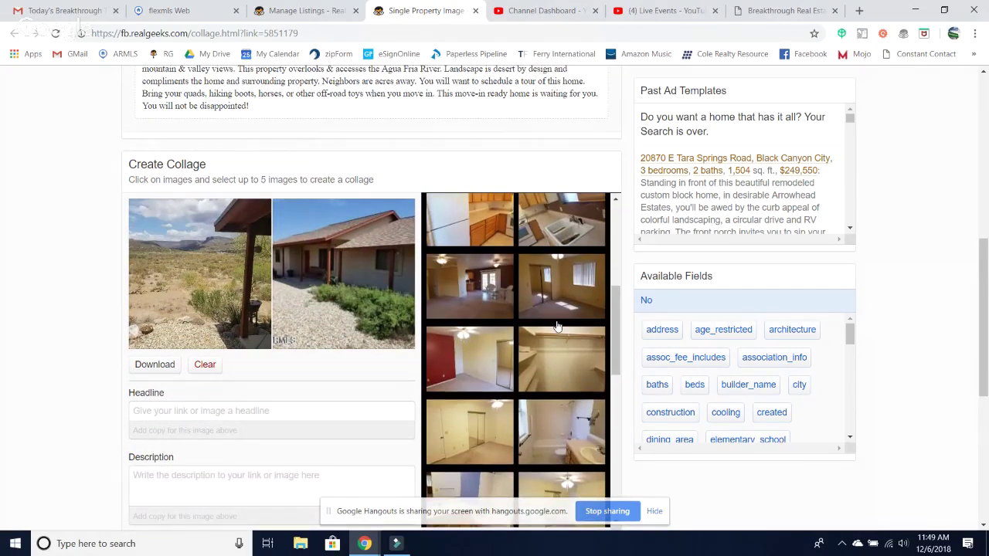
{"action": "left_click", "coordinate": [496, 300]}
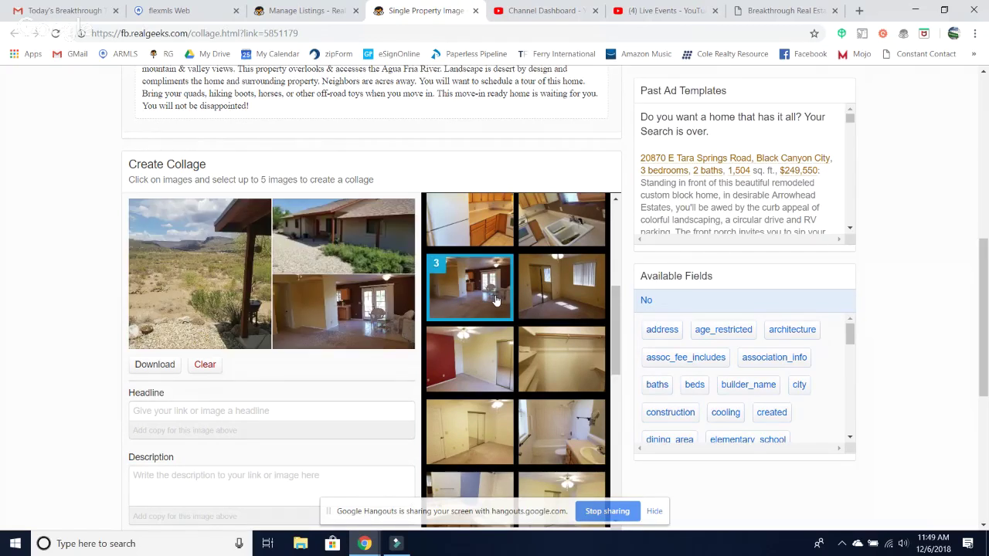
{"action": "scroll", "coordinate": [533, 317], "scroll_direction": "up", "scroll_amount": 1}
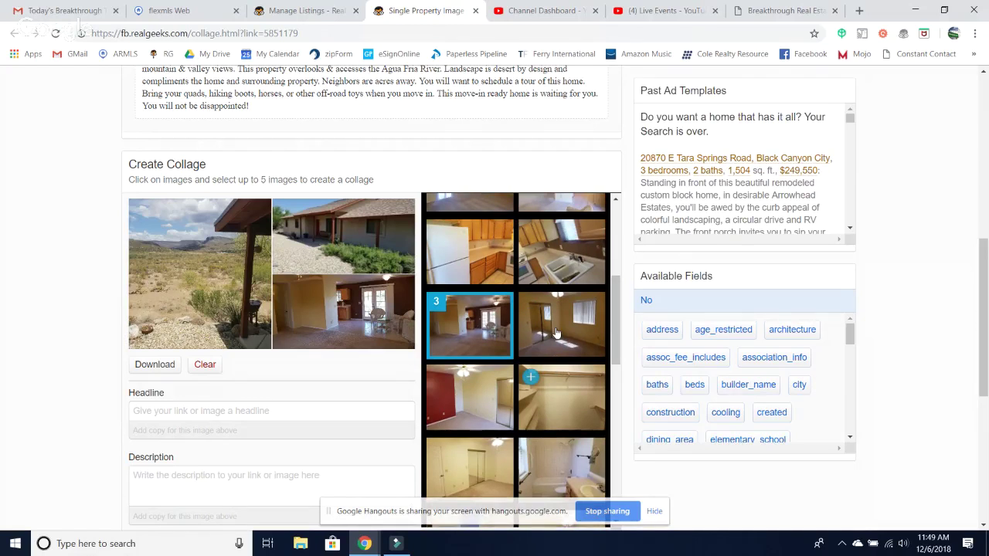
{"action": "scroll", "coordinate": [556, 332], "scroll_direction": "up", "scroll_amount": 2}
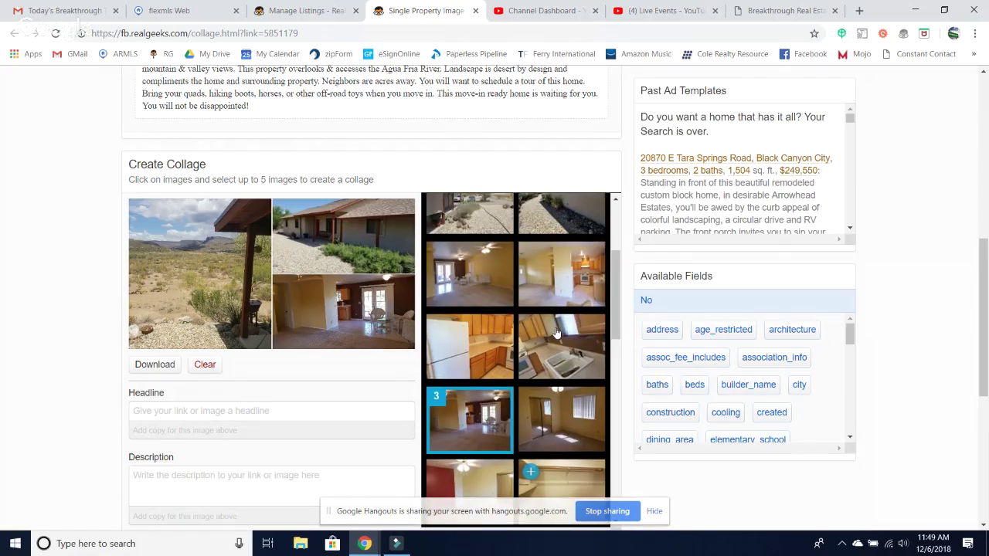
{"action": "left_click", "coordinate": [501, 291]}
{"action": "scroll", "coordinate": [501, 292], "scroll_direction": "up", "scroll_amount": 1}
{"action": "scroll", "coordinate": [501, 291], "scroll_direction": "up", "scroll_amount": 1}
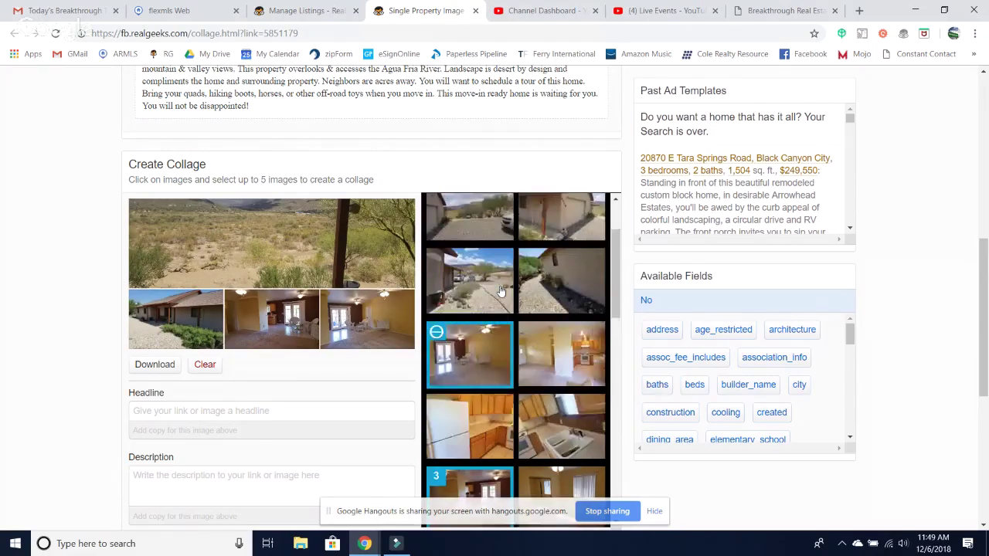
{"action": "scroll", "coordinate": [534, 263], "scroll_direction": "up", "scroll_amount": 1}
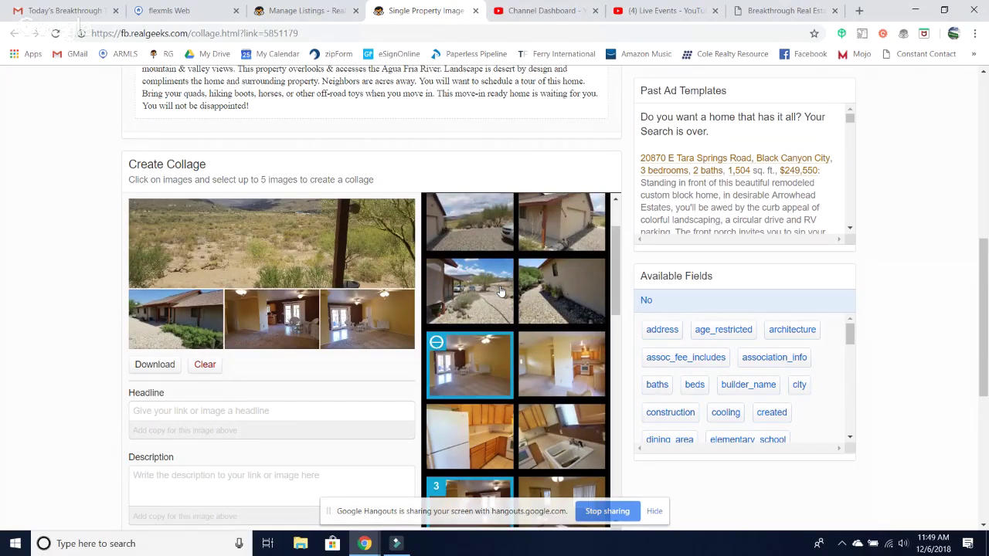
{"action": "left_click", "coordinate": [557, 241]}
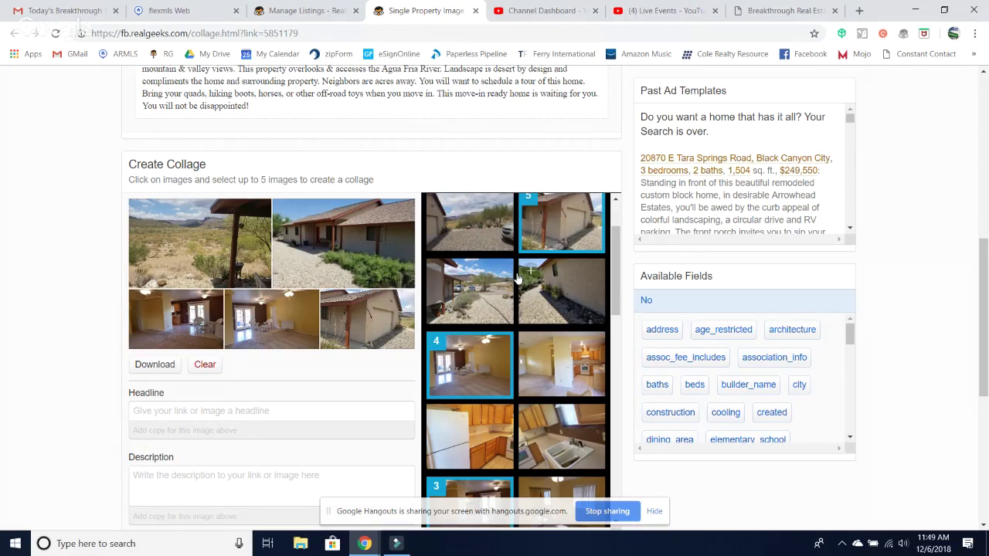
{"action": "scroll", "coordinate": [518, 278], "scroll_direction": "down", "scroll_amount": 1}
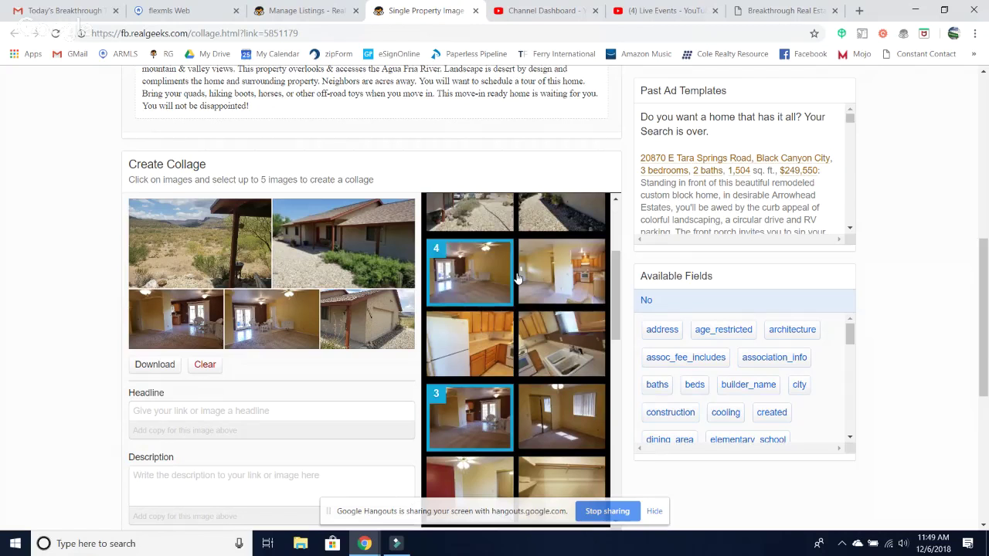
{"action": "scroll", "coordinate": [518, 278], "scroll_direction": "up", "scroll_amount": 1}
{"action": "scroll", "coordinate": [219, 404], "scroll_direction": "down", "scroll_amount": 1}
{"action": "scroll", "coordinate": [220, 405], "scroll_direction": "down", "scroll_amount": 2}
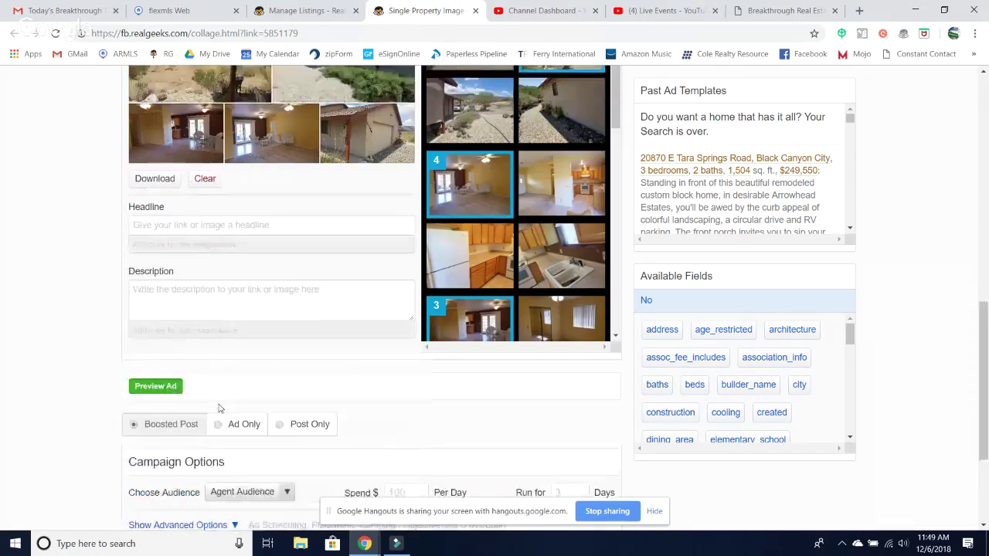
{"action": "scroll", "coordinate": [221, 407], "scroll_direction": "up", "scroll_amount": 2}
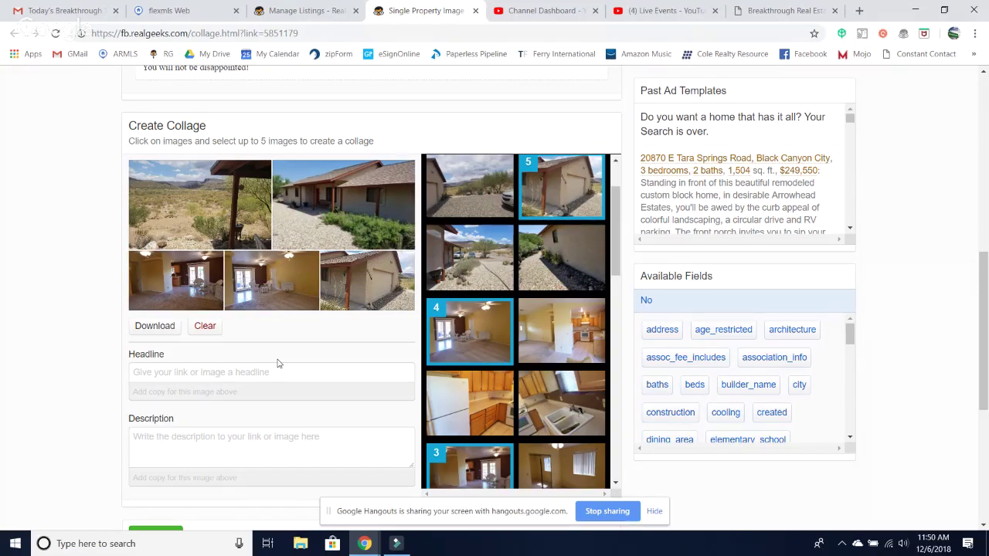
- Type the headline 'Views For Days!! Check Out This Great Home in Black Canyon City!', fixing typos
{"action": "left_click", "coordinate": [242, 376]}
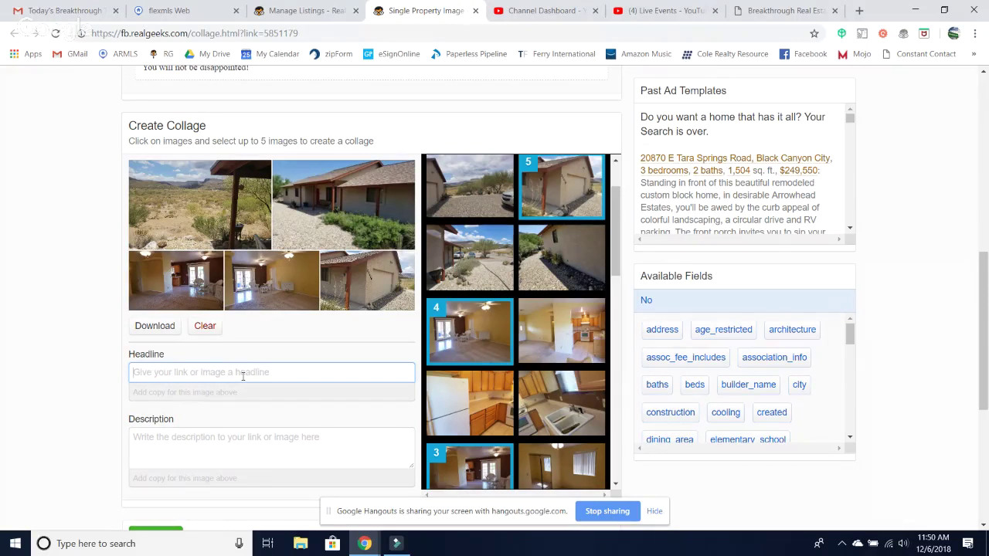
{"action": "type", "text": "Gorgeous"}
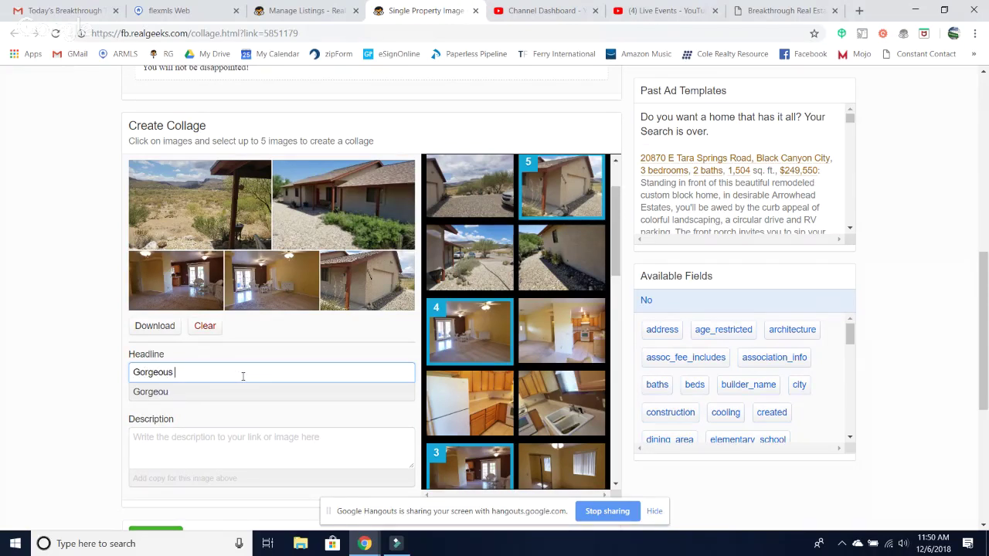
{"action": "key", "text": "BackSpace"}
{"action": "key", "text": "BackSpace"}
{"action": "key", "text": "BackSpace"}
{"action": "key", "text": "BackSpace"}
{"action": "key", "text": "BackSpace"}
{"action": "key", "text": "BackSpace"}
{"action": "key", "text": "BackSpace"}
{"action": "key", "text": "BackSpace"}
{"action": "type", "text": "Views For Days"}
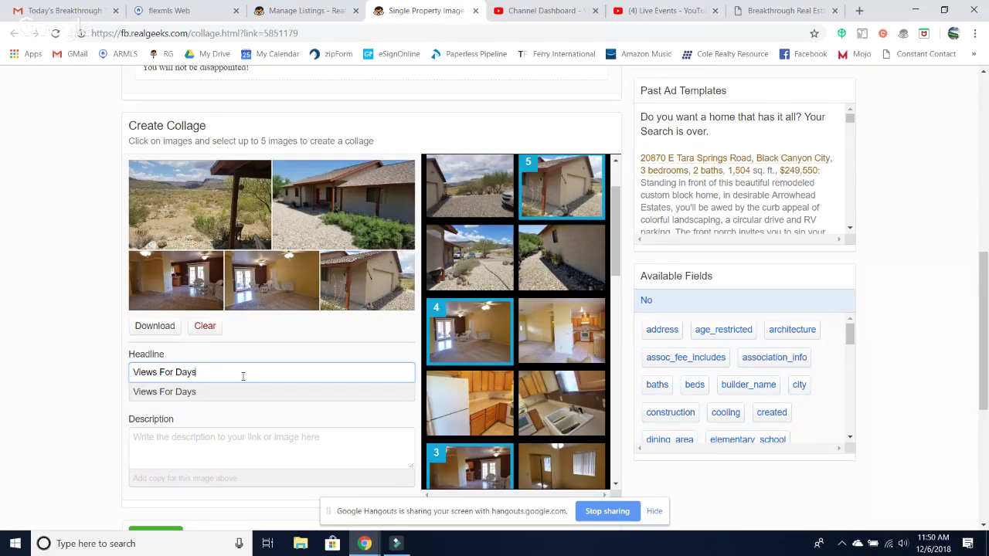
{"action": "type", "text": "!! Check Out This Go"}
{"action": "key", "text": "BackSpace"}
{"action": "type", "text": "reat Home in Bleack"}
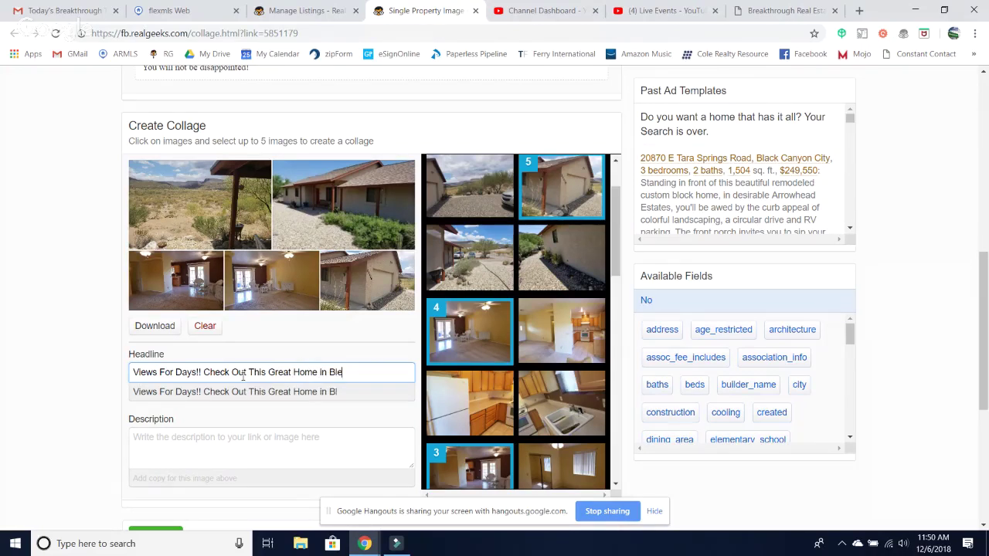
{"action": "key", "text": "BackSpace"}
{"action": "key", "text": "BackSpace"}
{"action": "key", "text": "BackSpace"}
{"action": "key", "text": "BackSpace"}
{"action": "type", "text": "ack Canyon City!"}
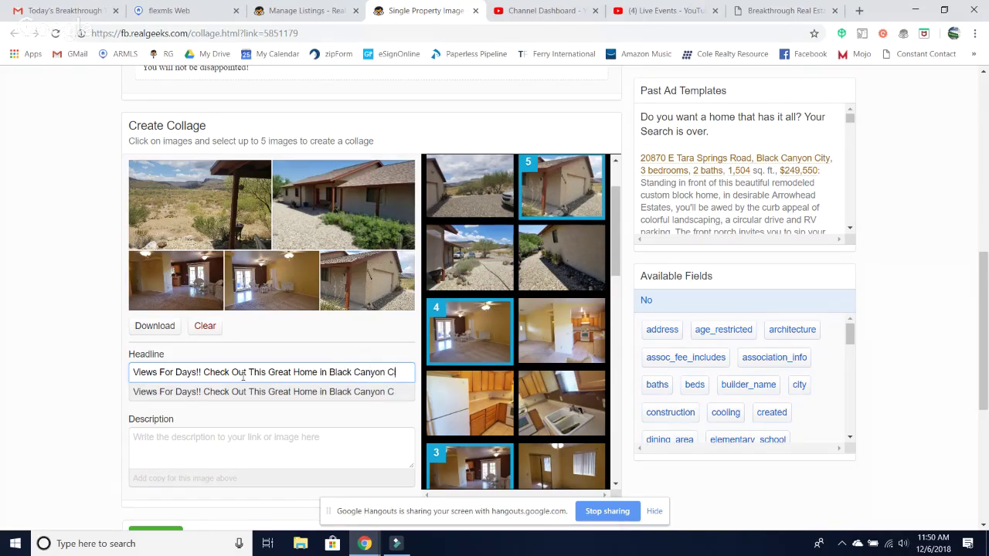
{"action": "left_click", "coordinate": [171, 445]}
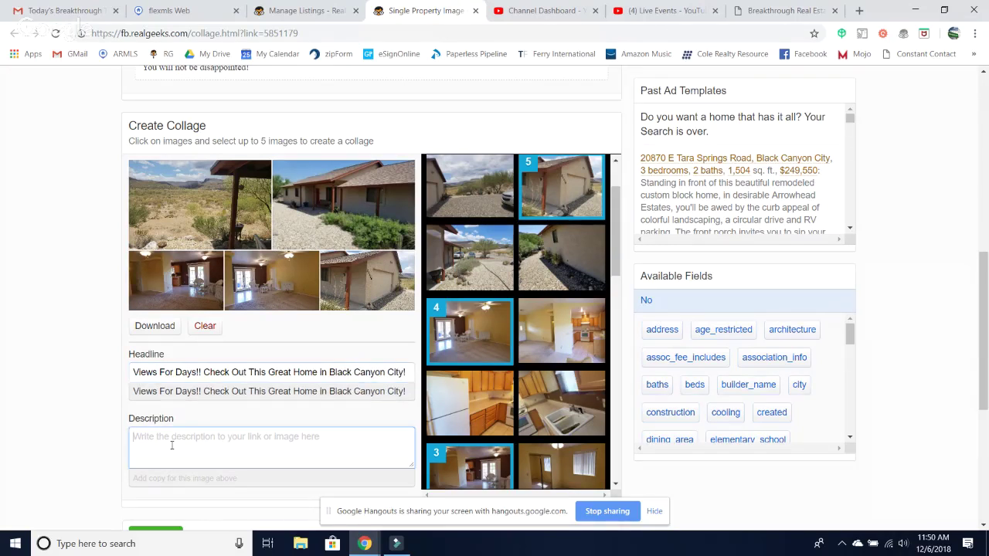
{"action": "scroll", "coordinate": [170, 271], "scroll_direction": "up", "scroll_amount": 2}
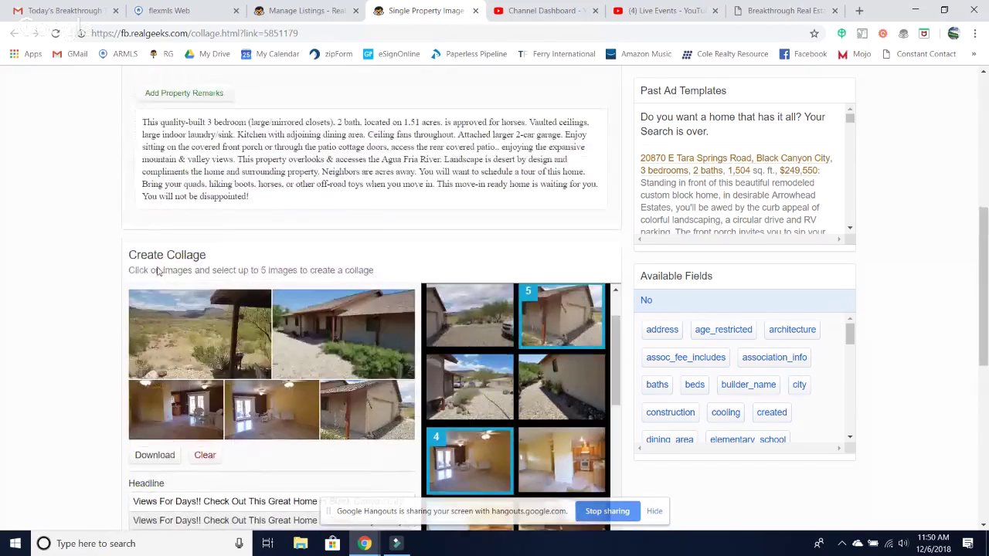
- Fill the Description box with the listing's property remarks using Add Property Remarks
{"action": "left_click", "coordinate": [167, 99]}
{"action": "scroll", "coordinate": [232, 193], "scroll_direction": "down", "scroll_amount": 5}
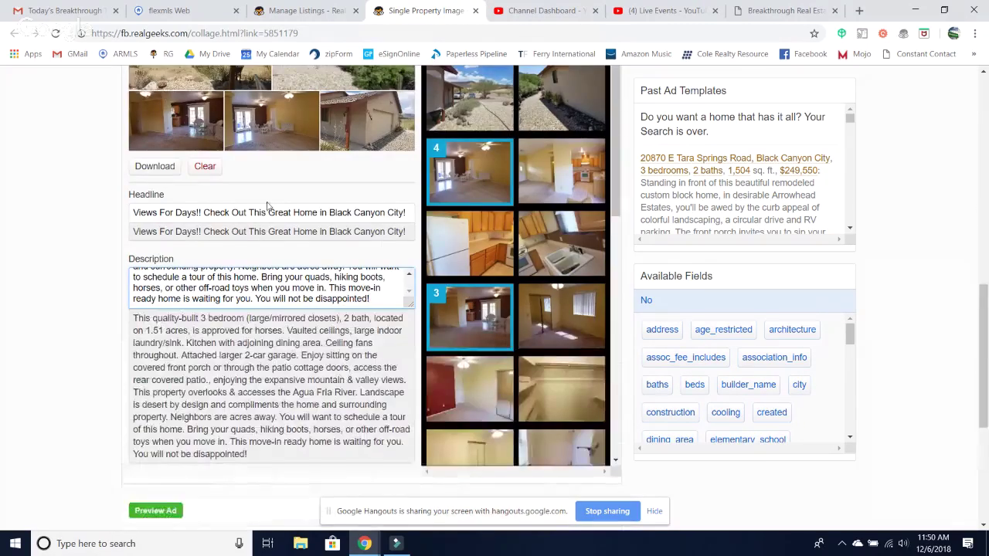
{"action": "scroll", "coordinate": [267, 202], "scroll_direction": "up", "scroll_amount": 5}
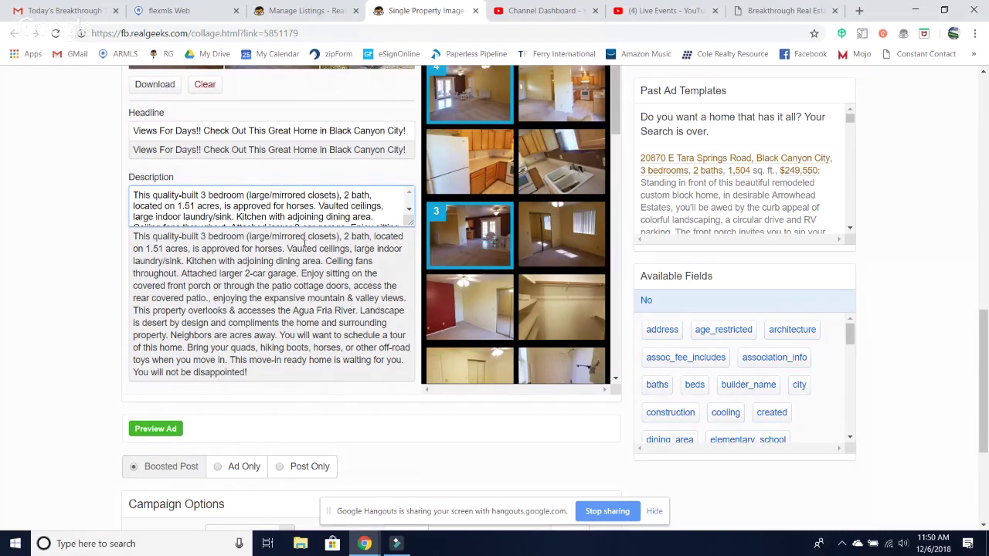
{"action": "scroll", "coordinate": [391, 396], "scroll_direction": "down", "scroll_amount": 3}
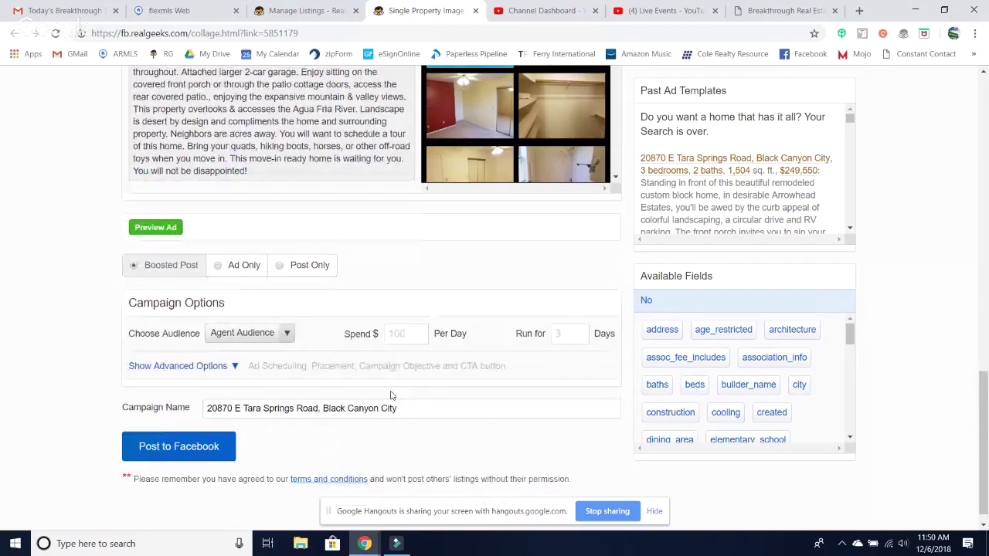
{"action": "scroll", "coordinate": [391, 396], "scroll_direction": "up", "scroll_amount": 2}
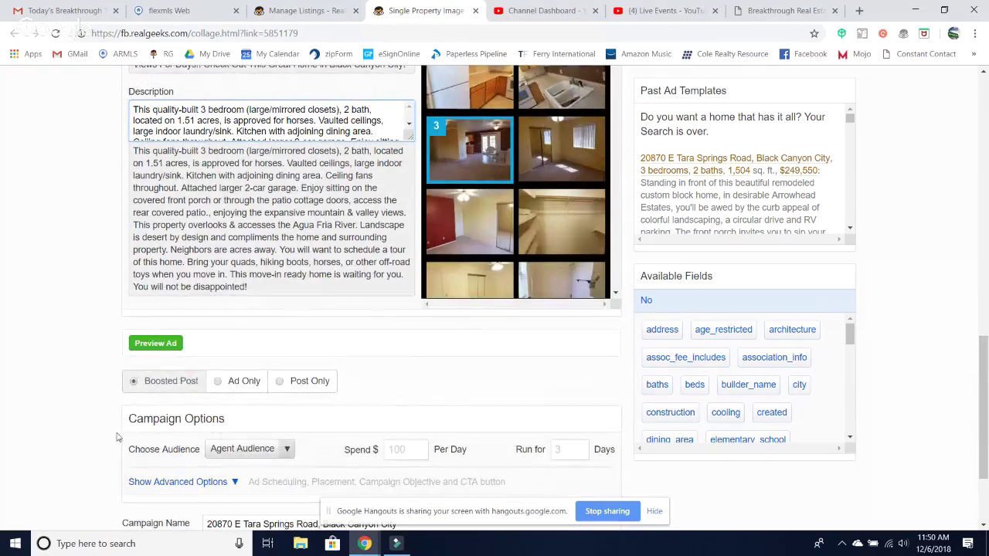
- Generate the Facebook post preview with the five listing photos and the 'Views For Days!!' headline
{"action": "left_click", "coordinate": [151, 343]}
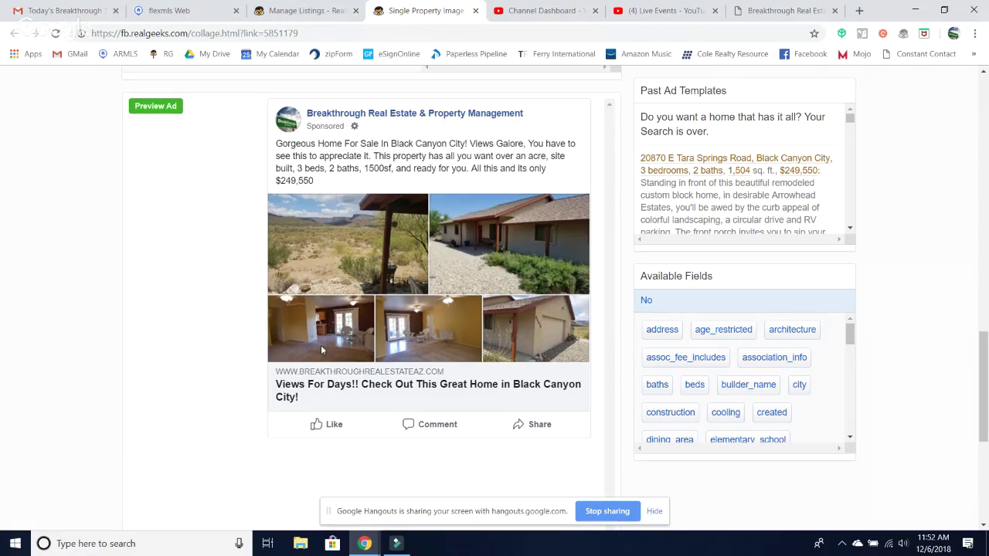
- Open the Choose Audience dropdown and browse the full list of saved audiences
{"action": "scroll", "coordinate": [320, 345], "scroll_direction": "down", "scroll_amount": 4}
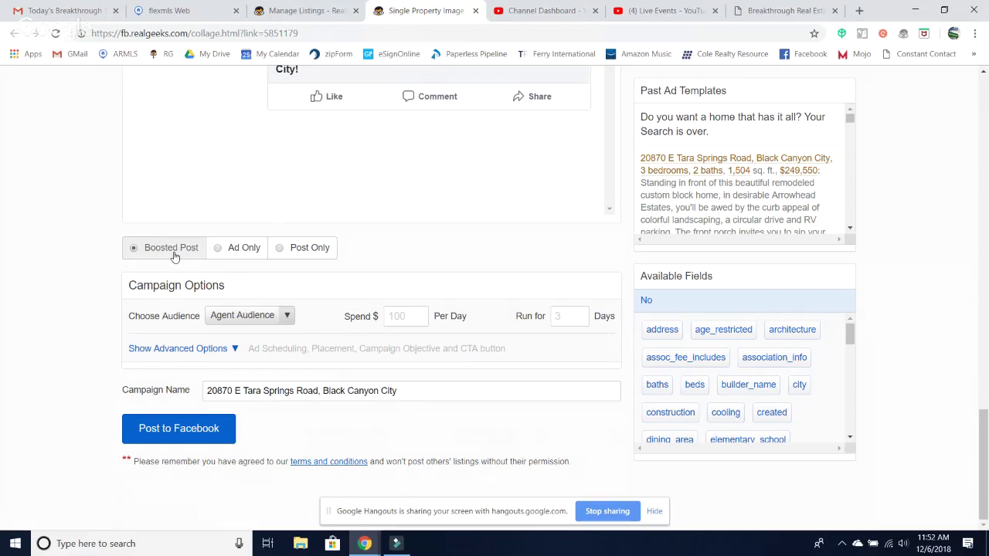
{"action": "left_click", "coordinate": [286, 320]}
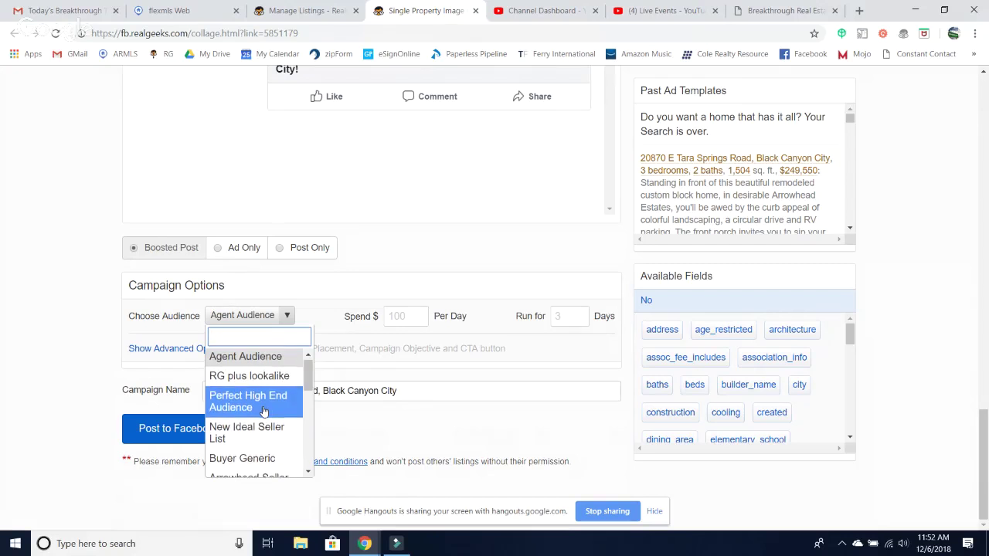
{"action": "scroll", "coordinate": [263, 411], "scroll_direction": "down", "scroll_amount": 3}
{"action": "scroll", "coordinate": [263, 412], "scroll_direction": "down", "scroll_amount": 5}
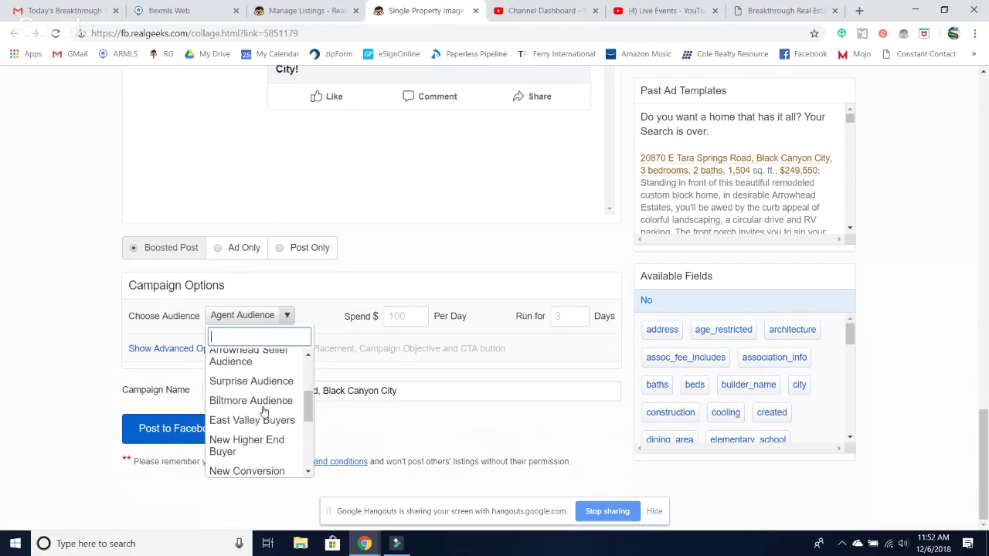
{"action": "scroll", "coordinate": [262, 412], "scroll_direction": "up", "scroll_amount": 3}
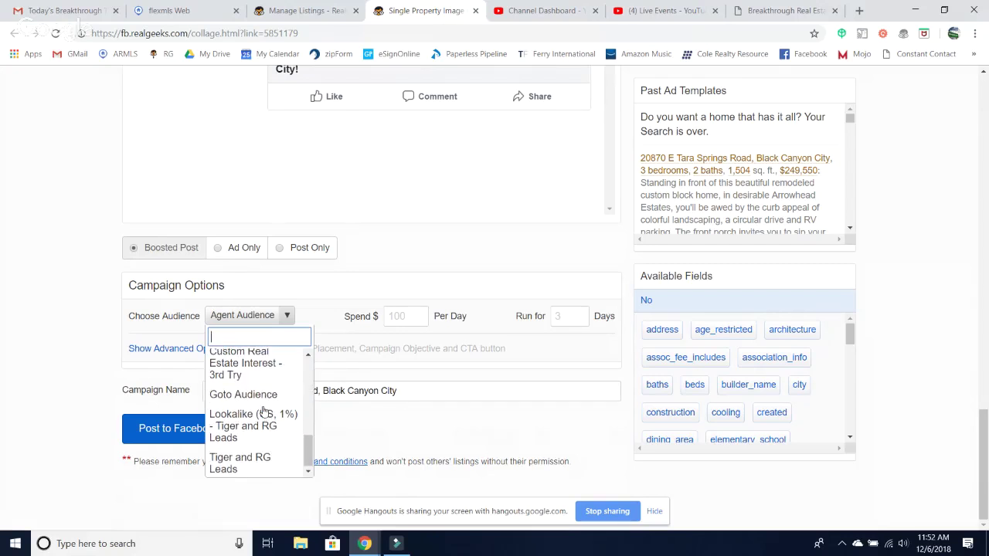
{"action": "scroll", "coordinate": [262, 412], "scroll_direction": "up", "scroll_amount": 3}
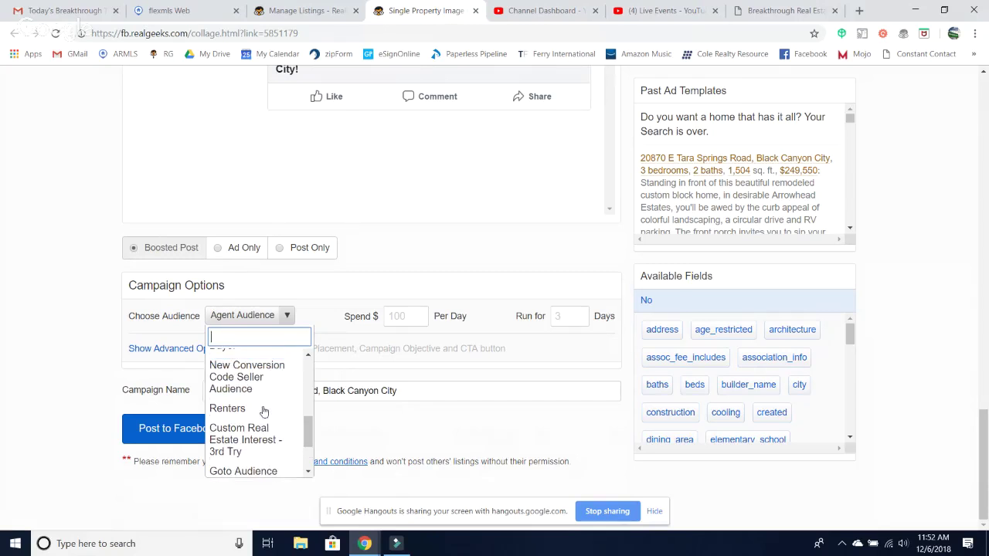
{"action": "scroll", "coordinate": [263, 412], "scroll_direction": "up", "scroll_amount": 4}
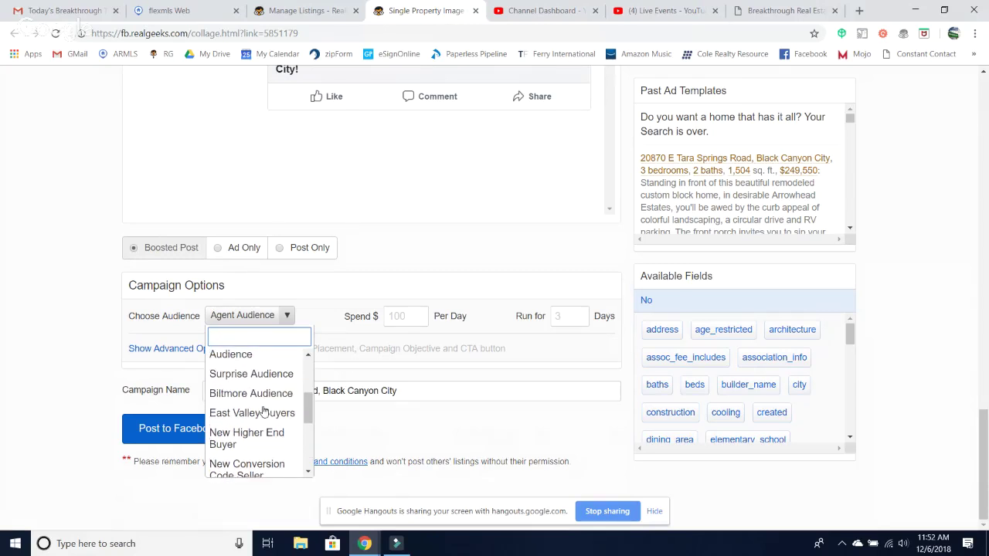
{"action": "scroll", "coordinate": [263, 412], "scroll_direction": "up", "scroll_amount": 3}
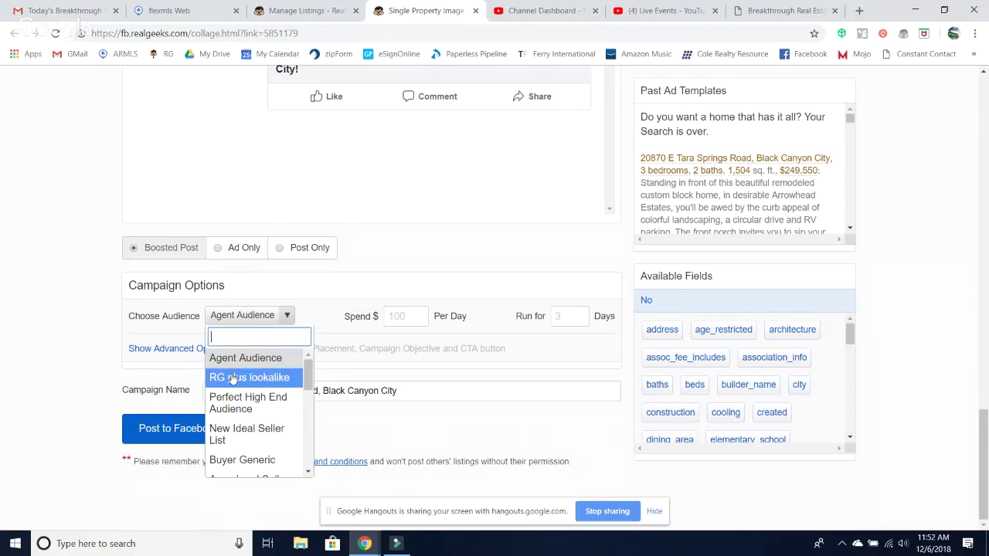
{"action": "scroll", "coordinate": [250, 446], "scroll_direction": "down", "scroll_amount": 1}
{"action": "scroll", "coordinate": [249, 446], "scroll_direction": "down", "scroll_amount": 3}
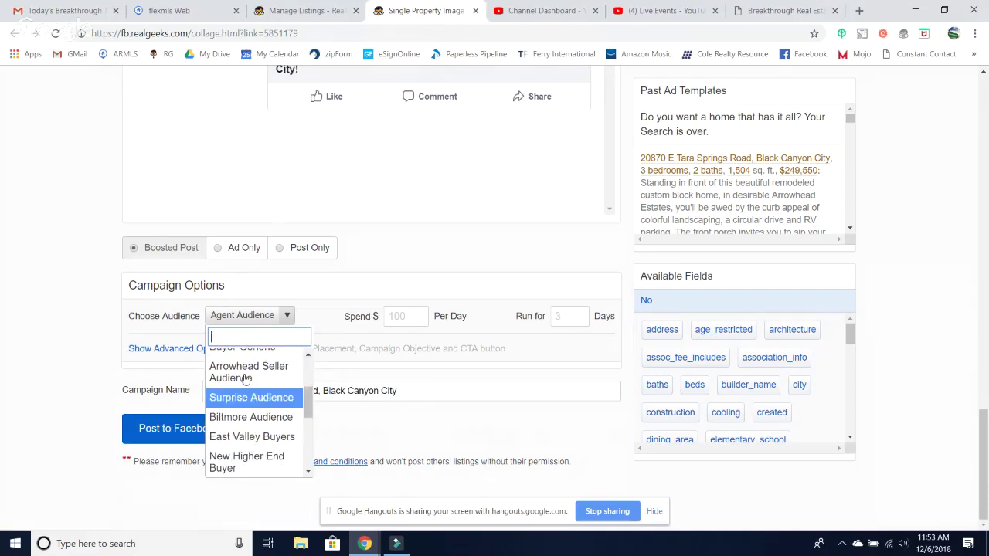
{"action": "scroll", "coordinate": [241, 408], "scroll_direction": "down", "scroll_amount": 1}
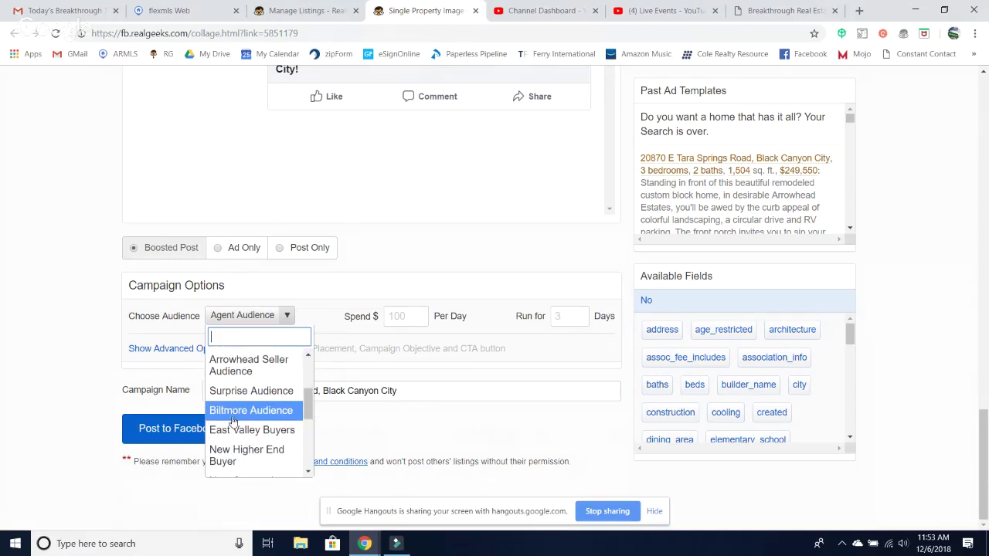
{"action": "scroll", "coordinate": [231, 433], "scroll_direction": "down", "scroll_amount": 2}
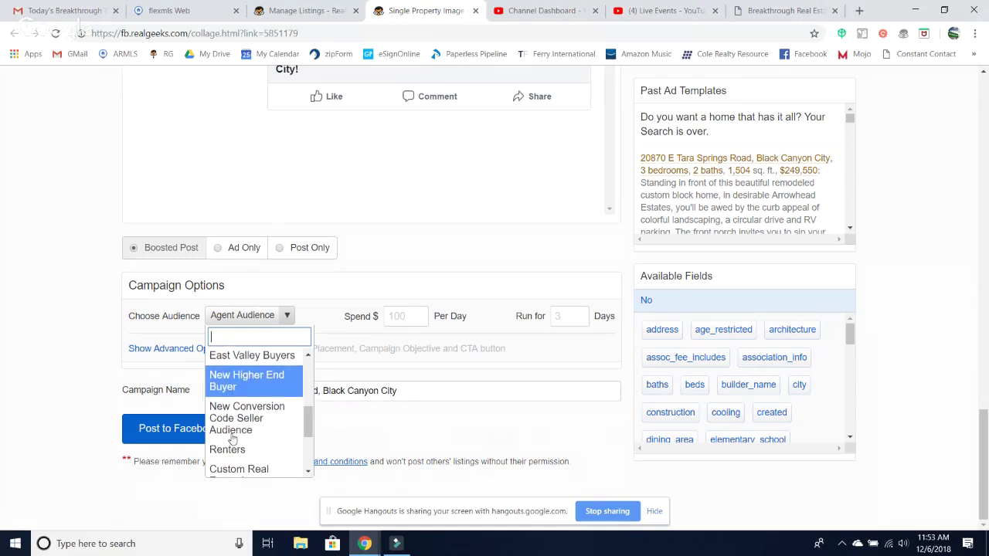
{"action": "scroll", "coordinate": [232, 440], "scroll_direction": "down", "scroll_amount": 1}
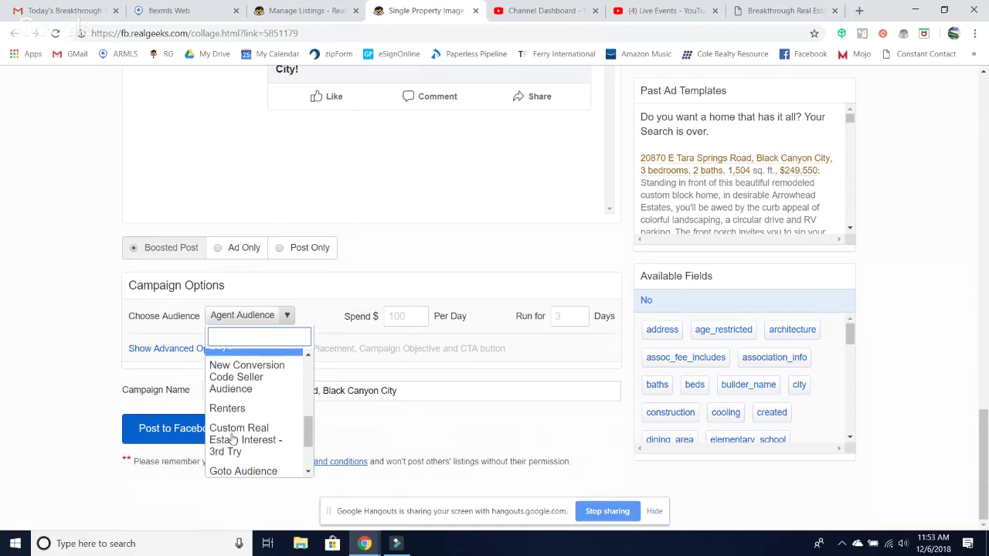
{"action": "scroll", "coordinate": [225, 408], "scroll_direction": "down", "scroll_amount": 2}
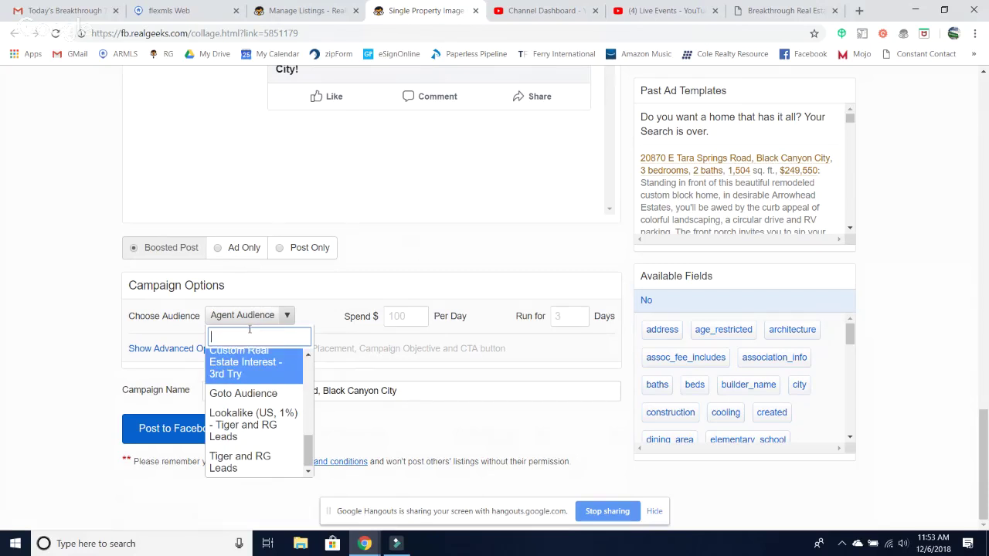
{"action": "left_click", "coordinate": [287, 316]}
{"action": "left_click", "coordinate": [289, 318]}
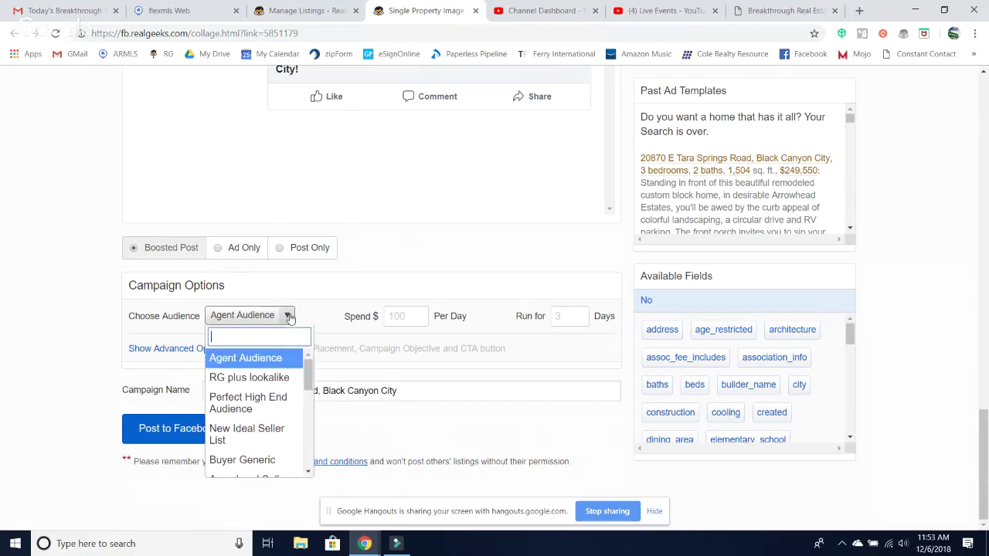
{"action": "scroll", "coordinate": [249, 427], "scroll_direction": "down", "scroll_amount": 5}
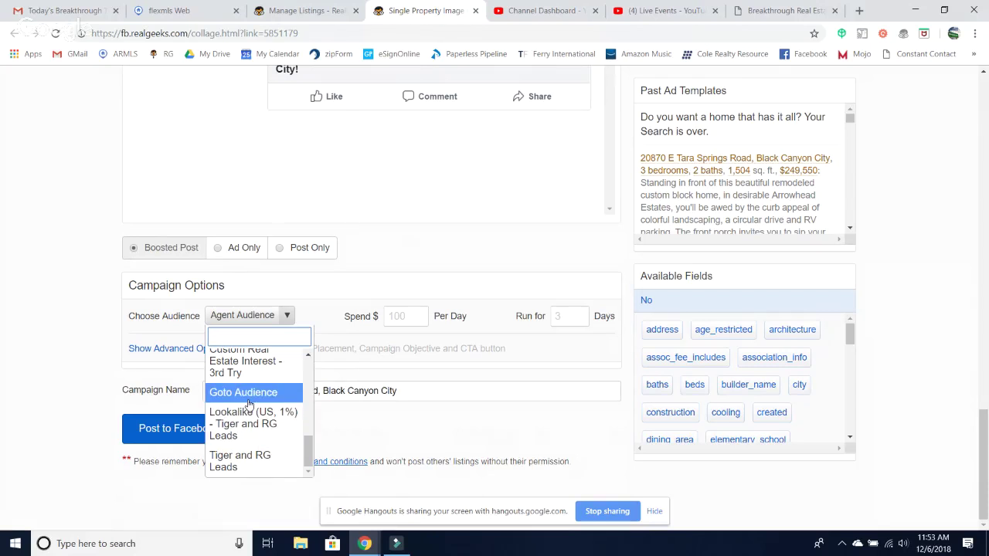
- Target Custom Real Estate Interest - 3rd Try with a $5 daily spend running 5 days
{"action": "left_click", "coordinate": [248, 361]}
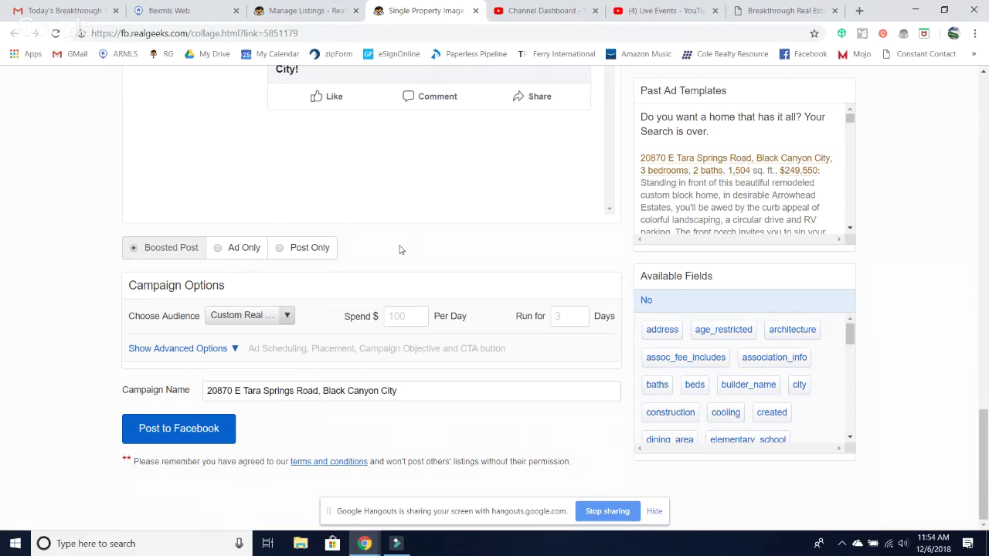
{"action": "left_click", "coordinate": [393, 322]}
{"action": "type", "text": "5"}
{"action": "left_click", "coordinate": [579, 314]}
{"action": "left_click", "coordinate": [579, 315]}
{"action": "left_click", "coordinate": [579, 314]}
{"action": "scroll", "coordinate": [503, 258], "scroll_direction": "up", "scroll_amount": 10}
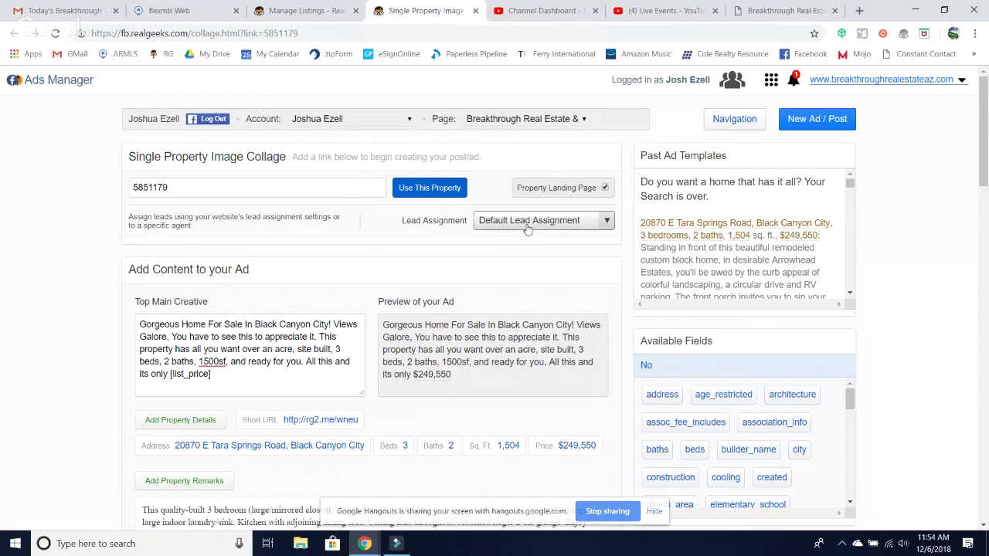
- Change Lead Assignment from Default Lead Assignment to the specific agent entry
{"action": "left_click", "coordinate": [528, 223]}
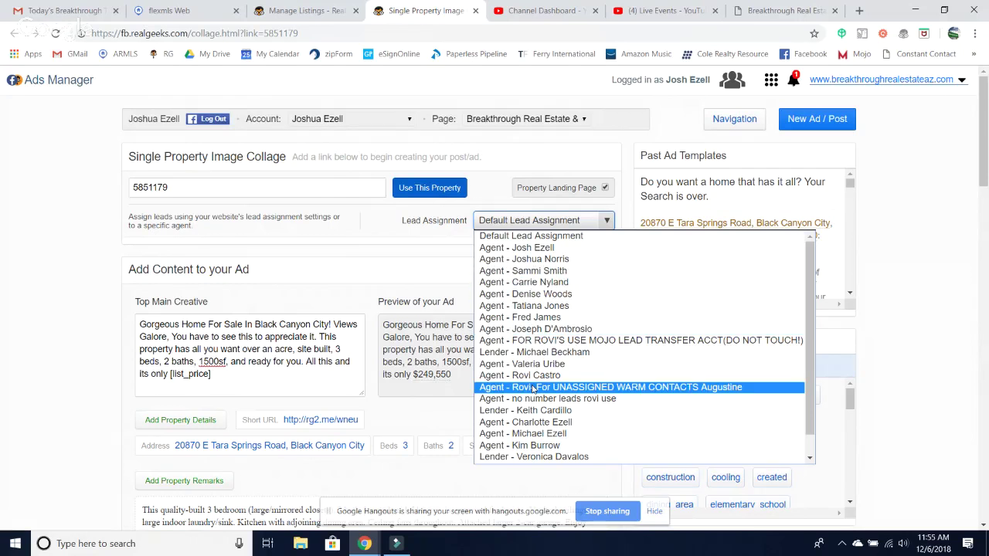
{"action": "left_click", "coordinate": [532, 423]}
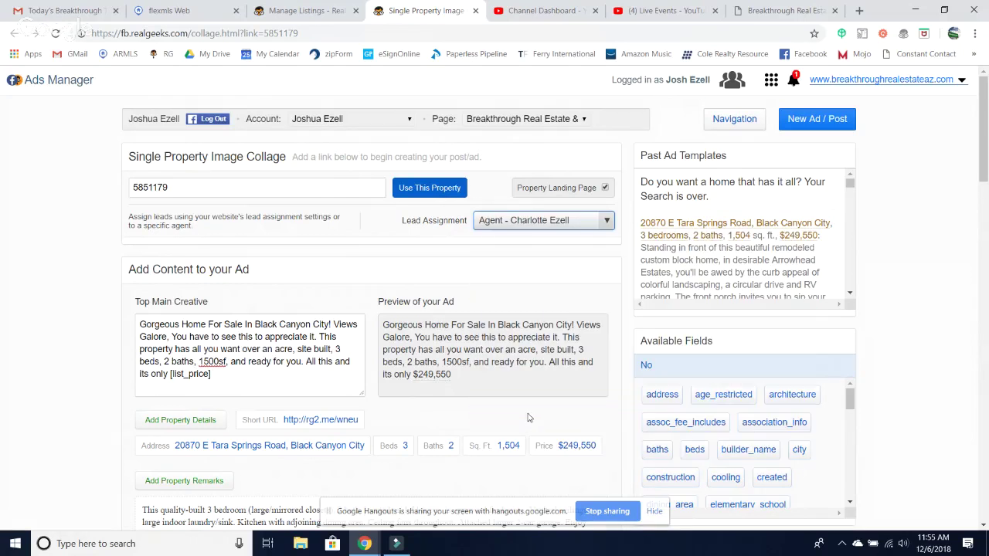
{"action": "scroll", "coordinate": [497, 394], "scroll_direction": "down", "scroll_amount": 20}
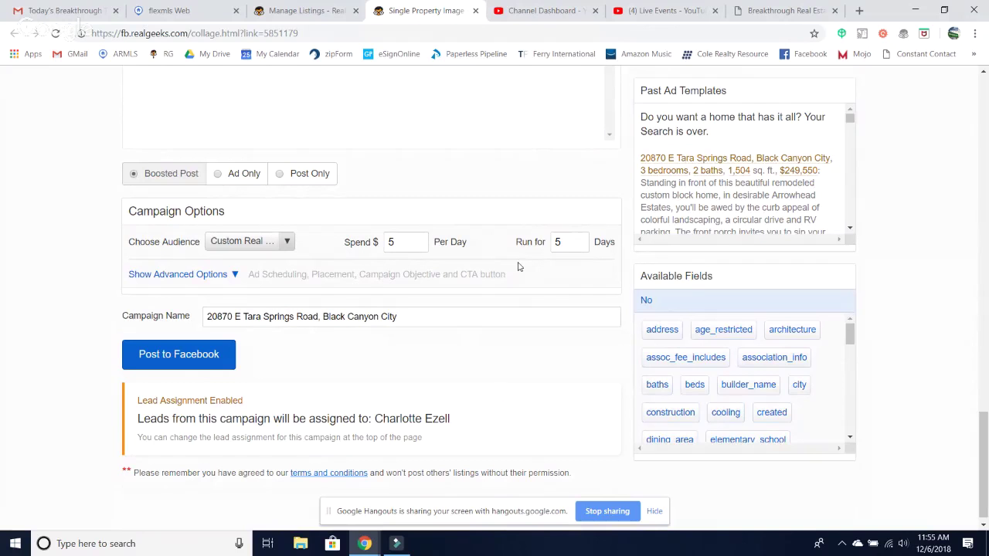
- Append 'Ad 1' to the campaign name and post the ad to Facebook as a boosted post
{"action": "left_click", "coordinate": [454, 315]}
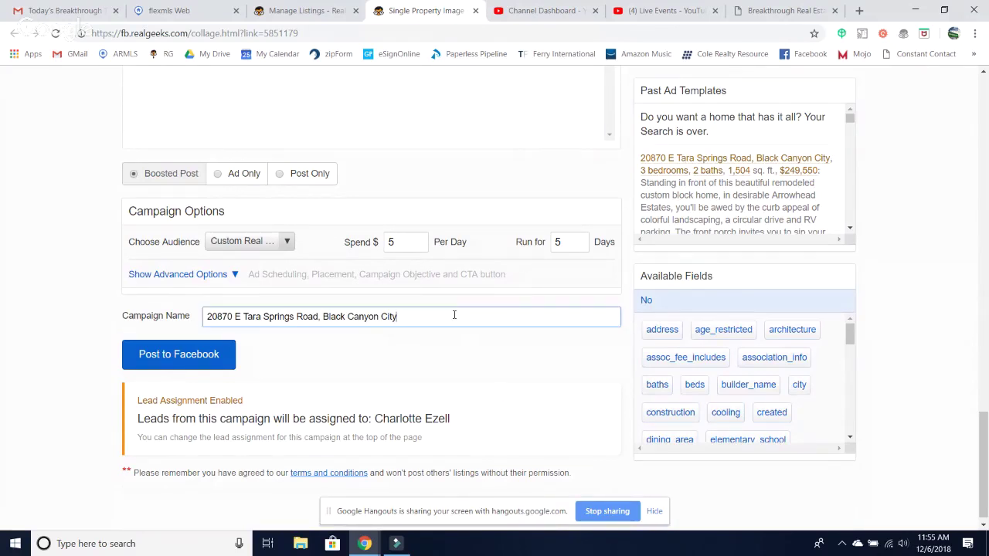
{"action": "type", "text": "Ad 1"}
{"action": "left_click", "coordinate": [214, 354]}
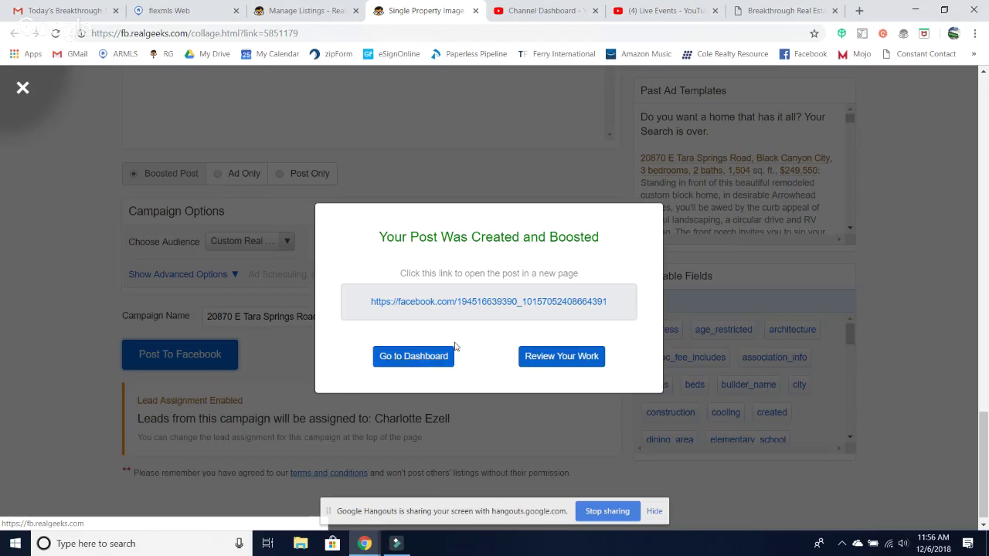
- Return from the success message to the ads dashboard and open the Navigation menu
{"action": "left_click", "coordinate": [418, 366]}
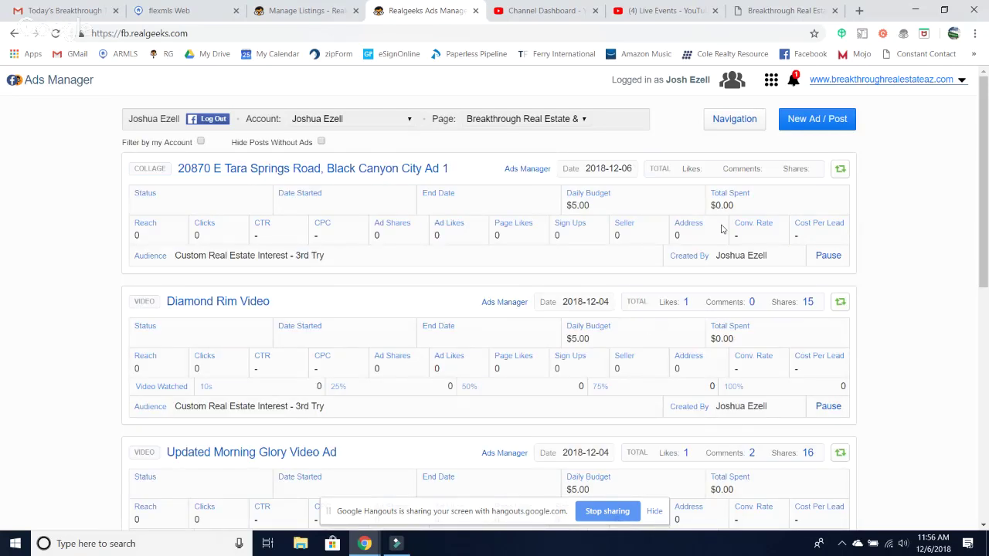
{"action": "left_click", "coordinate": [739, 122]}
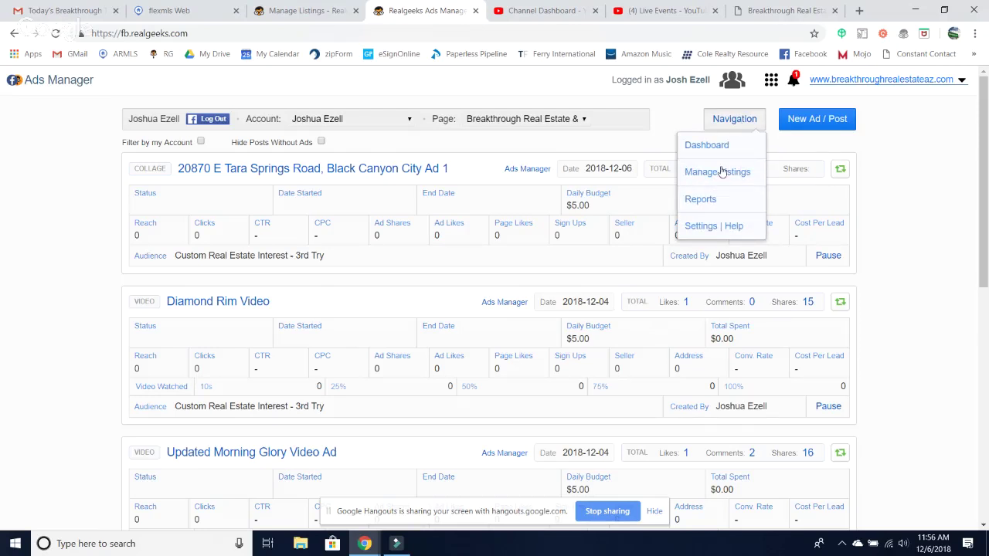
{"action": "mouse_move", "coordinate": [810, 117]}
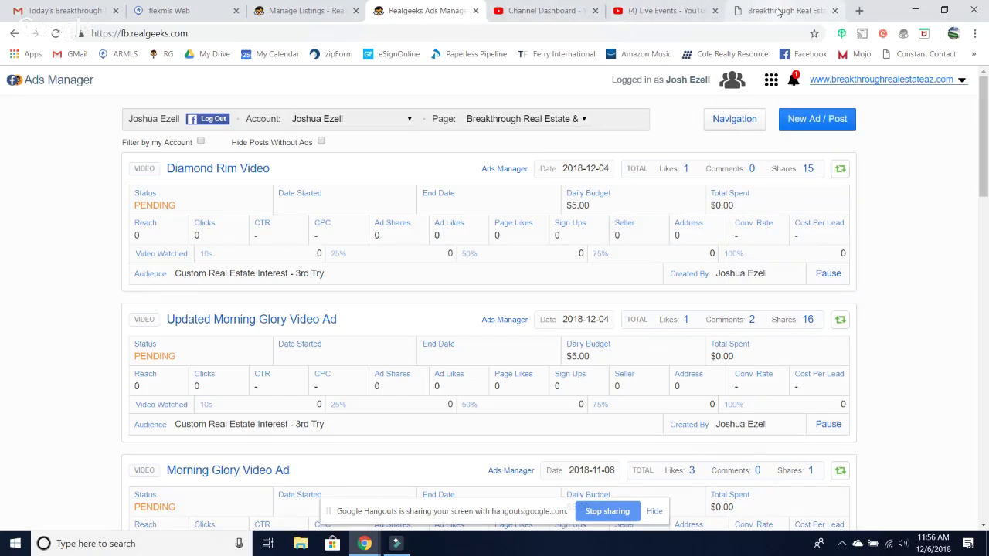
- On the Breakthrough site, filter homes to $350,000 max, 3+ beds, 2+ baths, then open Advanced Search
{"action": "left_click", "coordinate": [779, 11]}
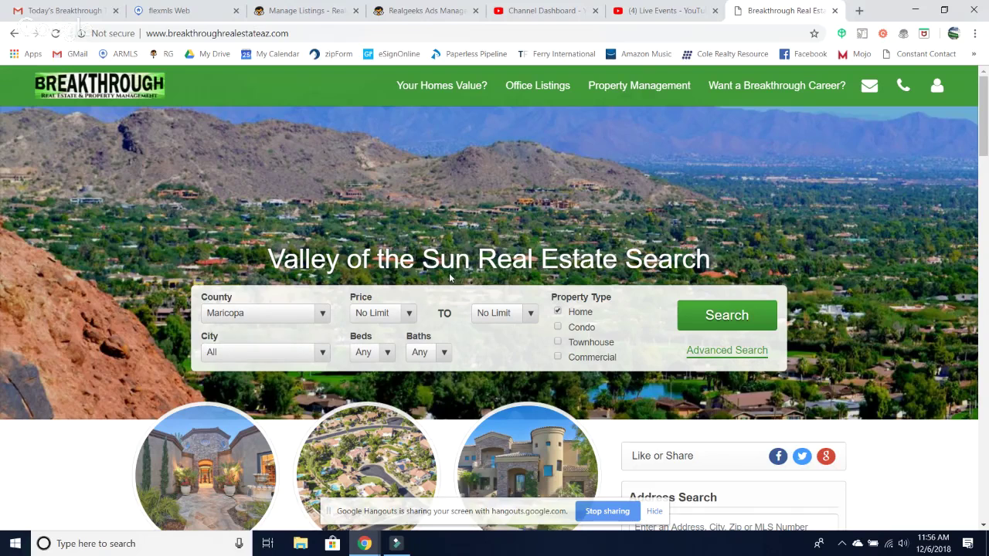
{"action": "scroll", "coordinate": [450, 278], "scroll_direction": "down", "scroll_amount": 1}
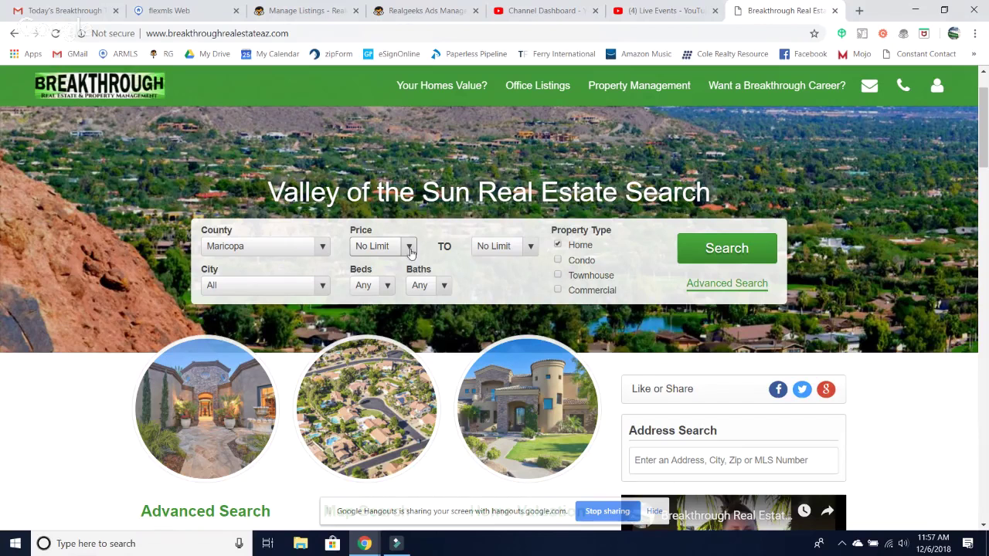
{"action": "left_click", "coordinate": [530, 249]}
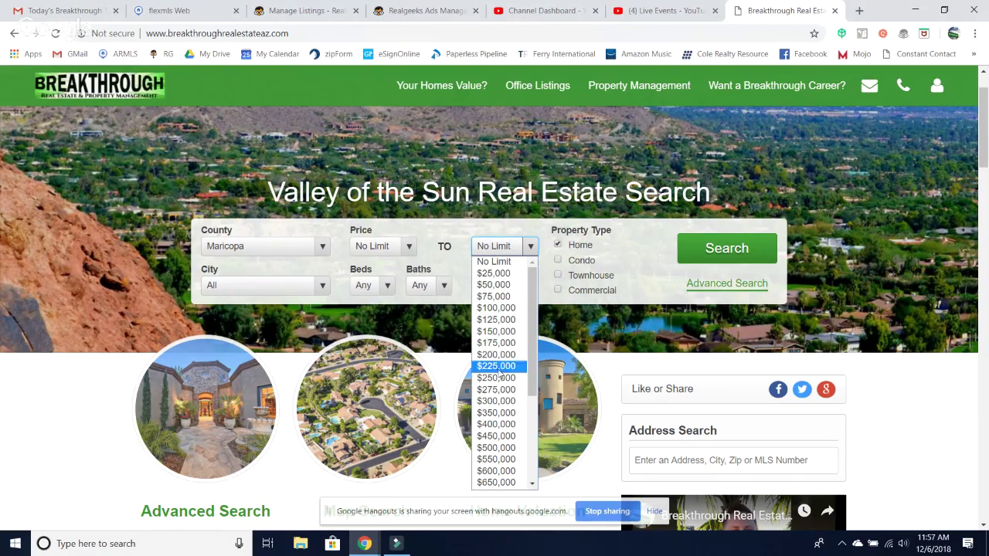
{"action": "left_click", "coordinate": [496, 414]}
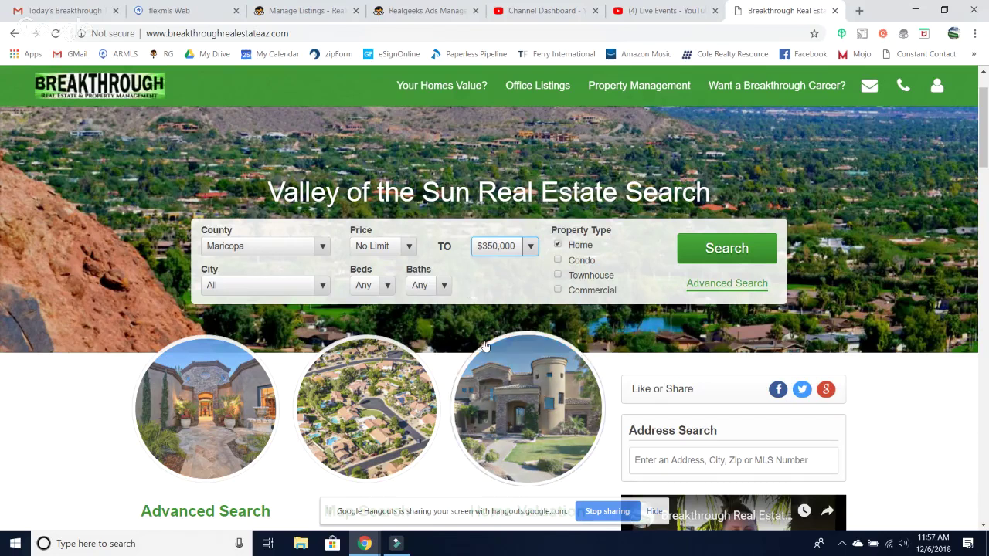
{"action": "left_click", "coordinate": [387, 287]}
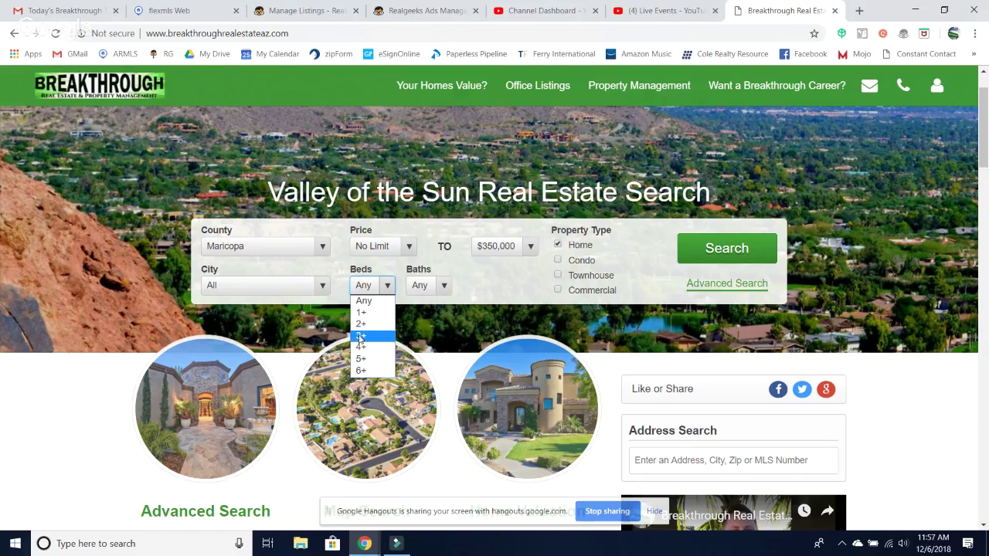
{"action": "left_click", "coordinate": [356, 337]}
{"action": "left_click", "coordinate": [438, 287]}
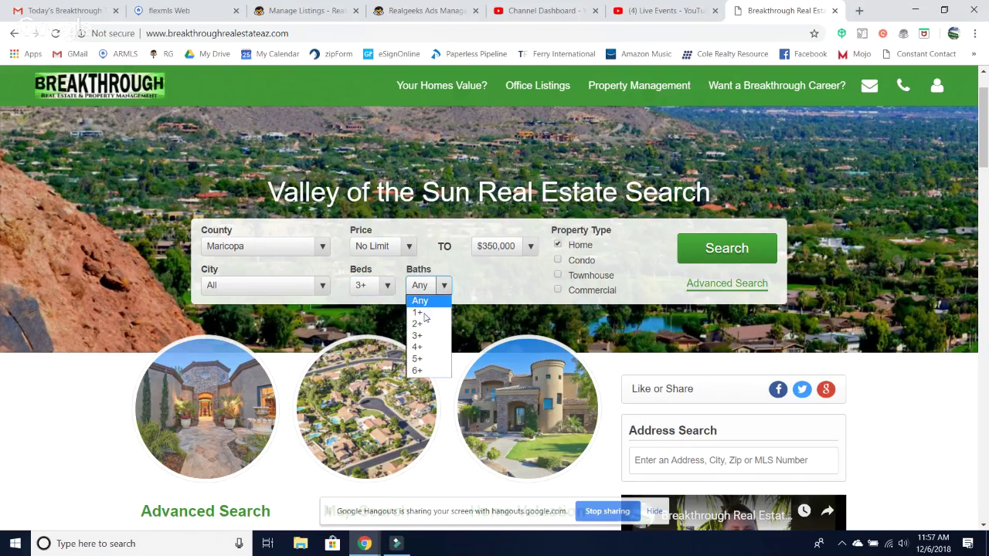
{"action": "left_click", "coordinate": [422, 323]}
{"action": "left_click", "coordinate": [744, 289]}
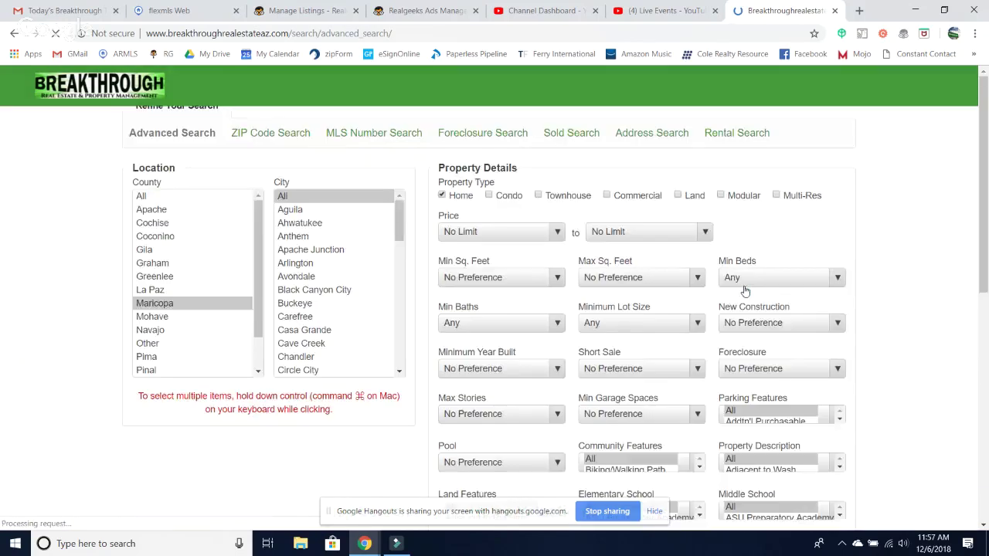
- Set maximum price to $400,000 and square footage to 1500–2500 sq ft
{"action": "scroll", "coordinate": [568, 392], "scroll_direction": "down", "scroll_amount": 1}
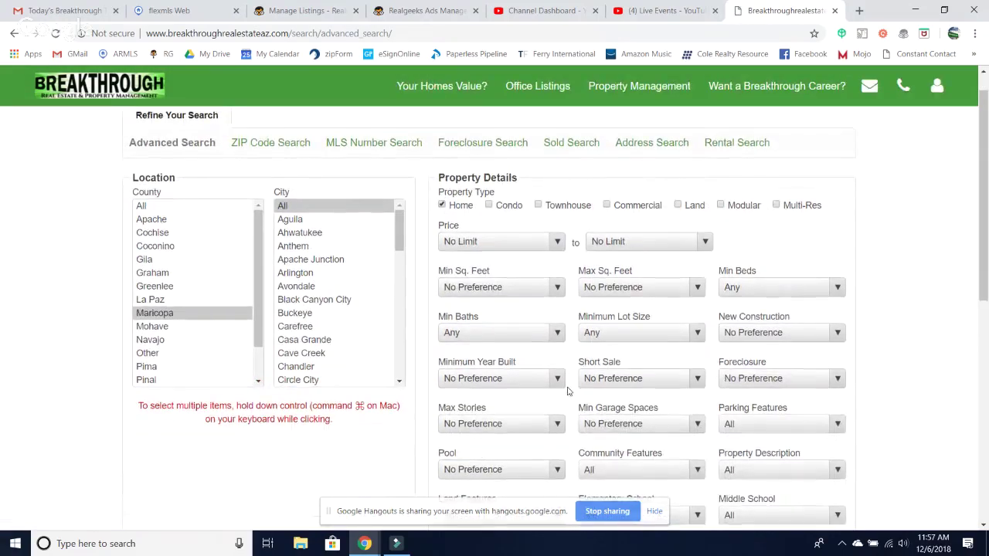
{"action": "left_click", "coordinate": [557, 283]}
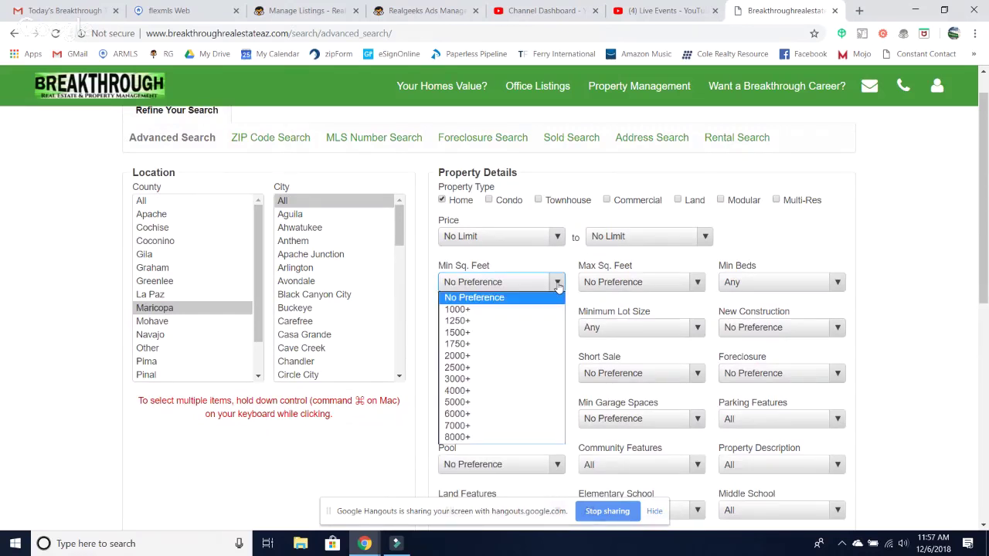
{"action": "left_click", "coordinate": [702, 237]}
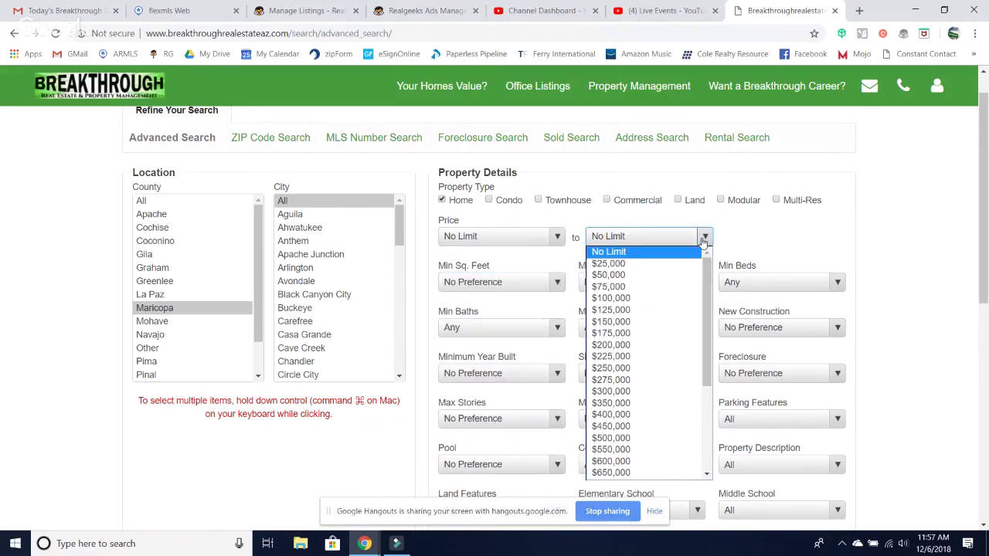
{"action": "left_click", "coordinate": [610, 415]}
{"action": "left_click", "coordinate": [554, 285]}
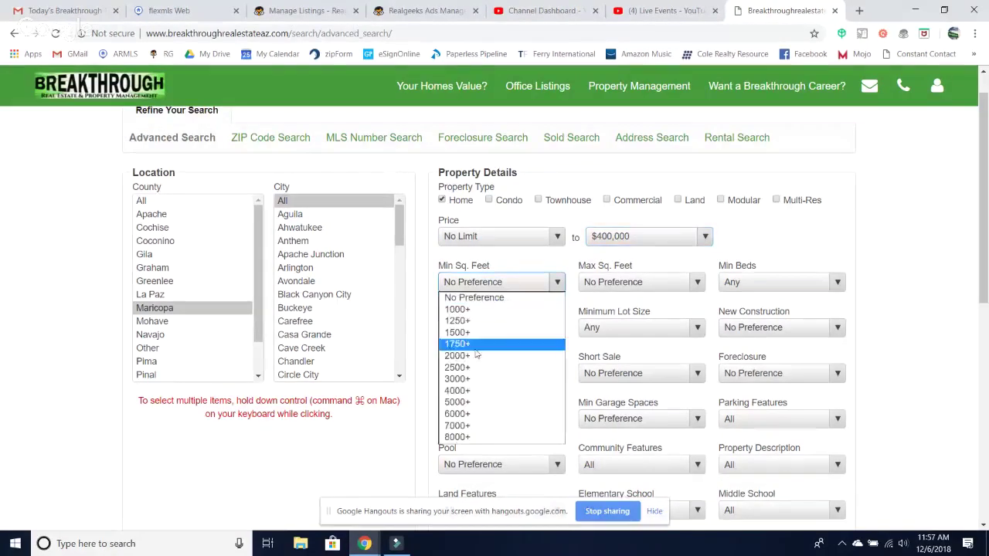
{"action": "left_click", "coordinate": [457, 334]}
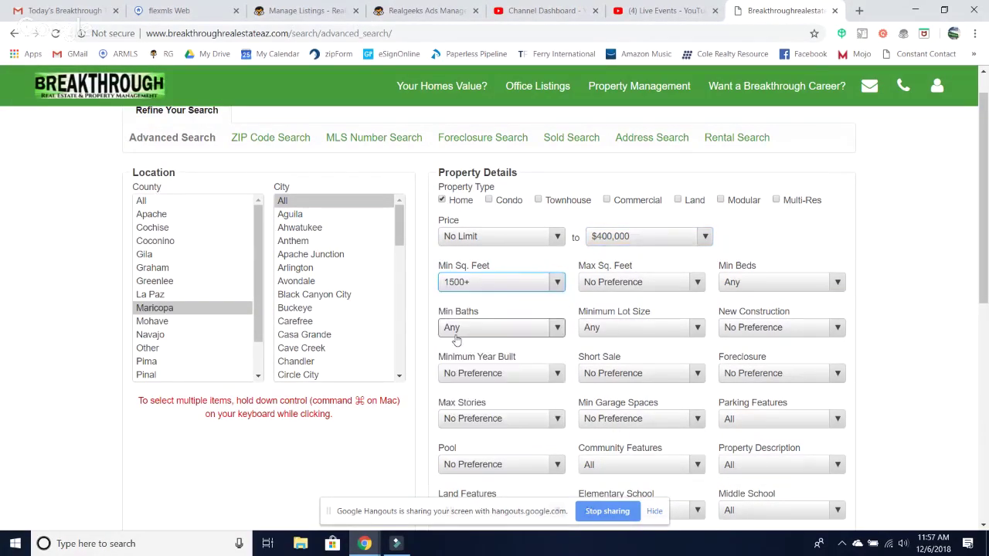
{"action": "left_click", "coordinate": [698, 284]}
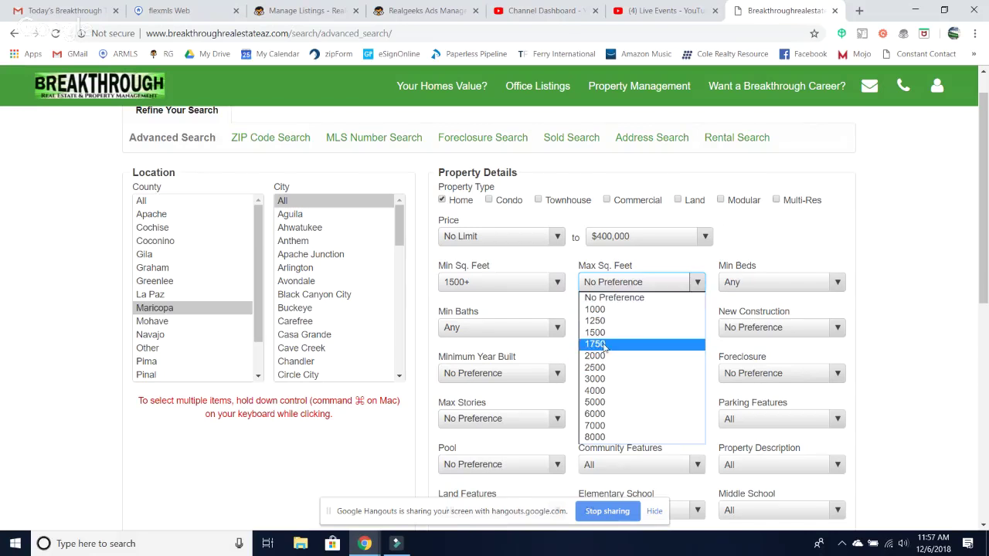
{"action": "left_click", "coordinate": [595, 369]}
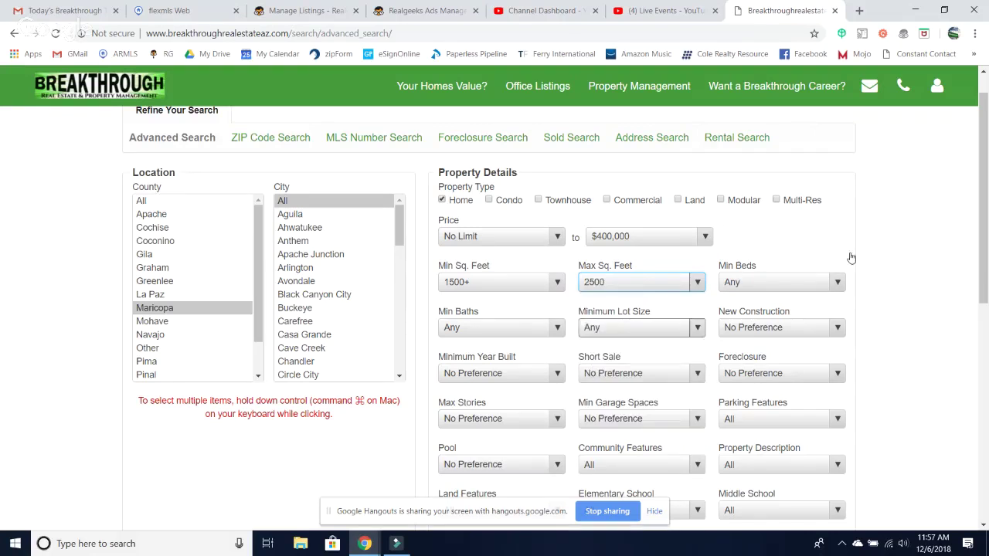
- Require at least 3 bedrooms, 2 bathrooms, and a pool
{"action": "left_click", "coordinate": [831, 283]}
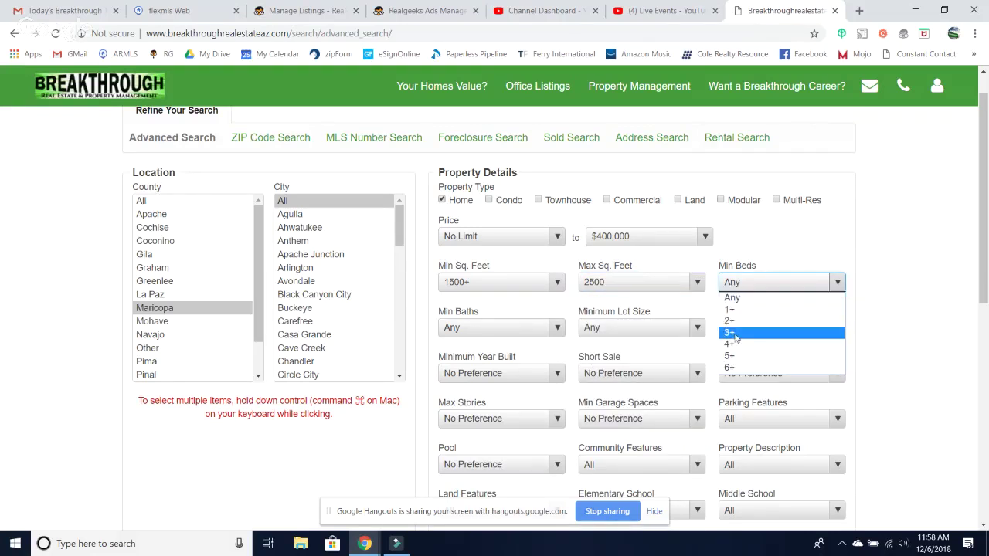
{"action": "left_click", "coordinate": [731, 333]}
{"action": "left_click", "coordinate": [467, 332]}
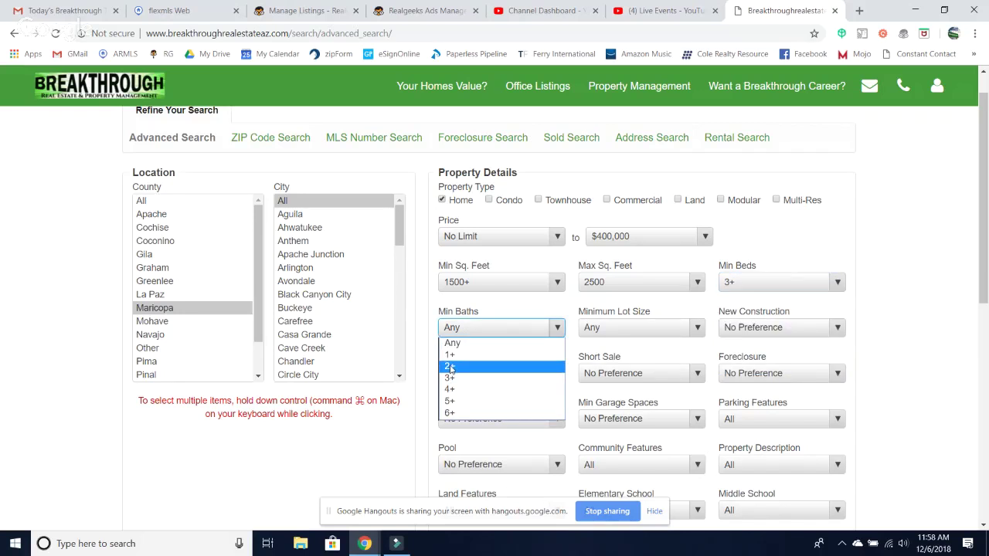
{"action": "left_click", "coordinate": [451, 367]}
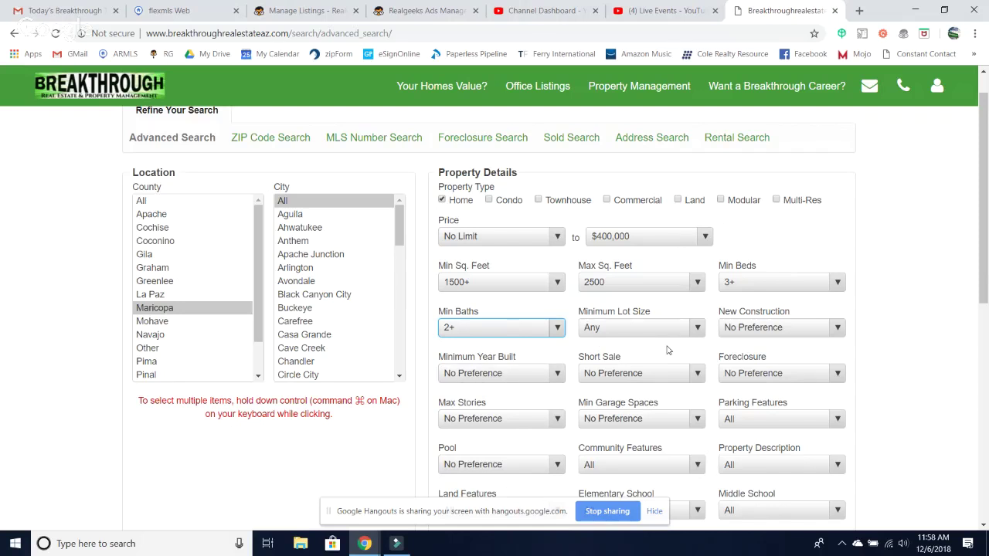
{"action": "scroll", "coordinate": [666, 349], "scroll_direction": "down", "scroll_amount": 3}
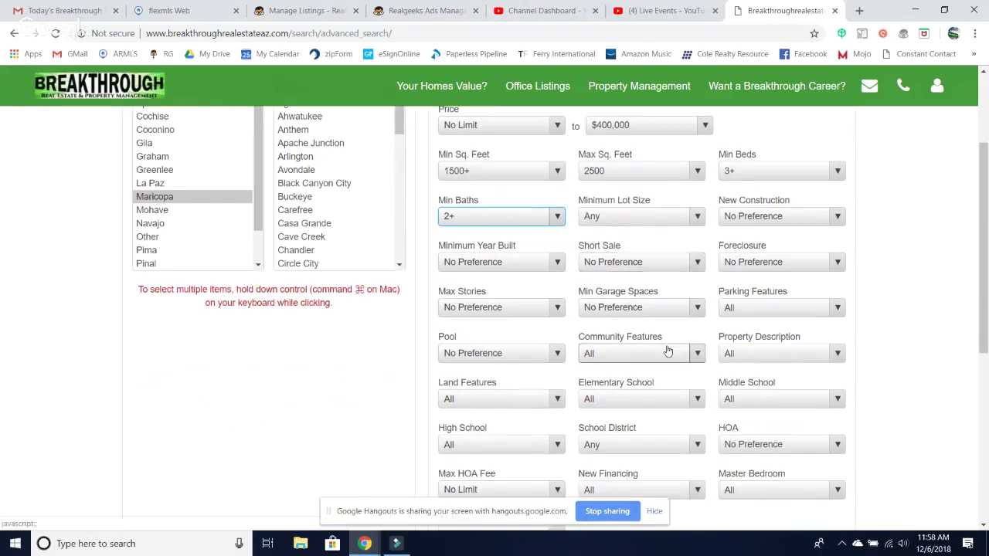
{"action": "left_click", "coordinate": [498, 355]}
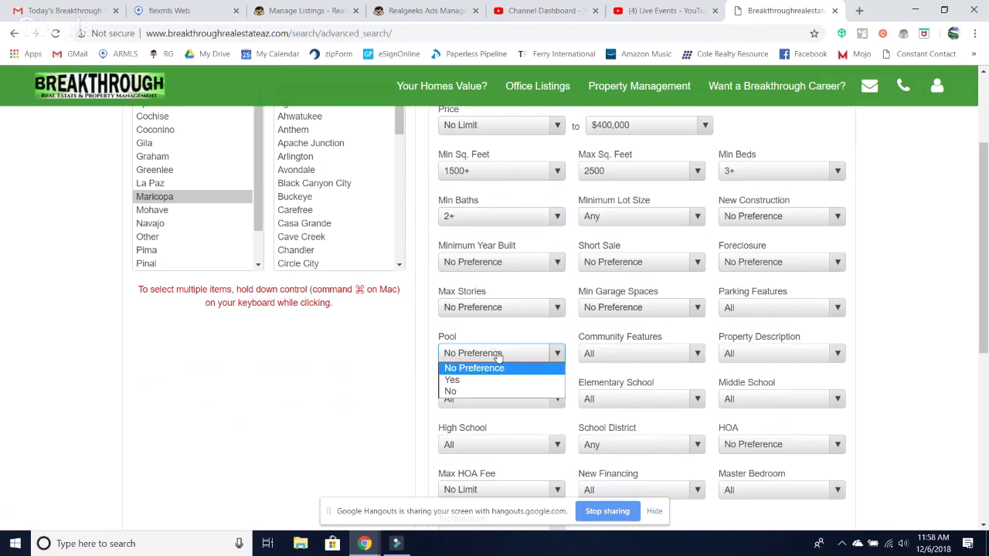
{"action": "left_click", "coordinate": [455, 381]}
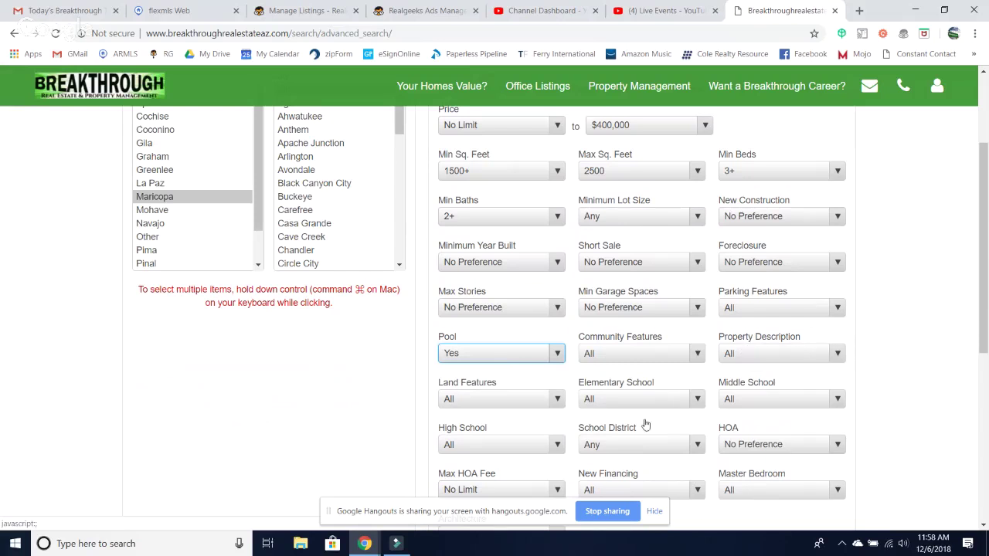
{"action": "scroll", "coordinate": [630, 374], "scroll_direction": "up", "scroll_amount": 1}
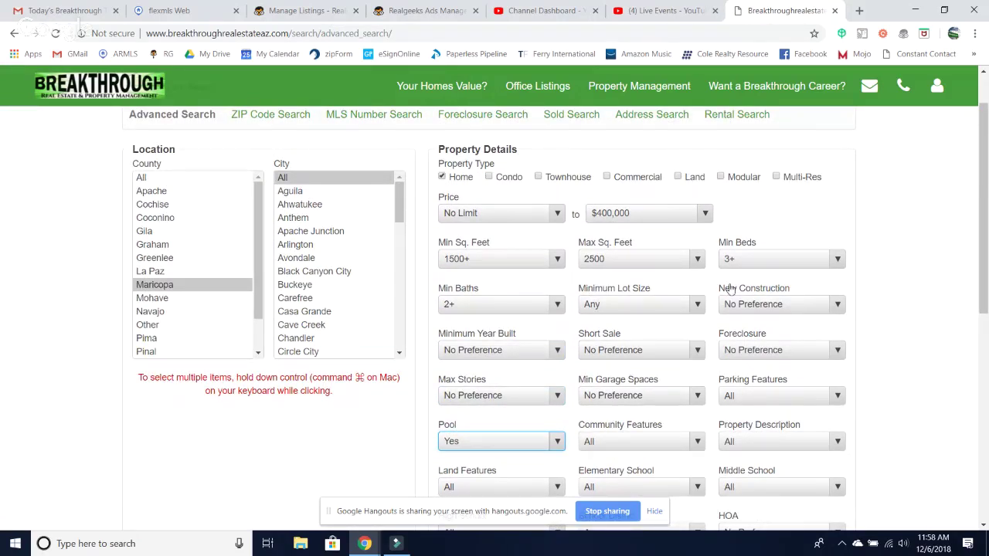
- Select Goodyear and Surprise together in the City list
{"action": "scroll", "coordinate": [731, 288], "scroll_direction": "down", "scroll_amount": 1}
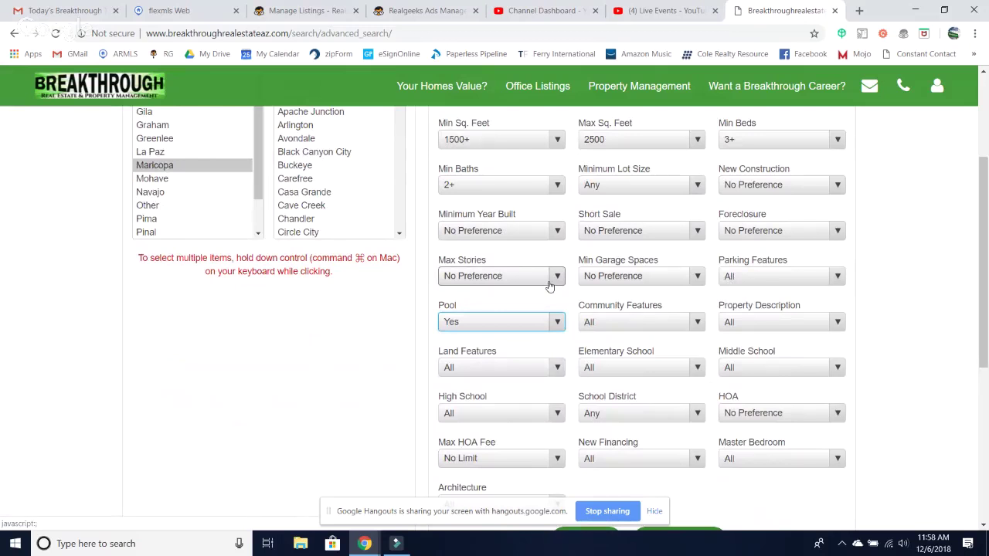
{"action": "scroll", "coordinate": [555, 278], "scroll_direction": "up", "scroll_amount": 2}
{"action": "scroll", "coordinate": [309, 313], "scroll_direction": "down", "scroll_amount": 4}
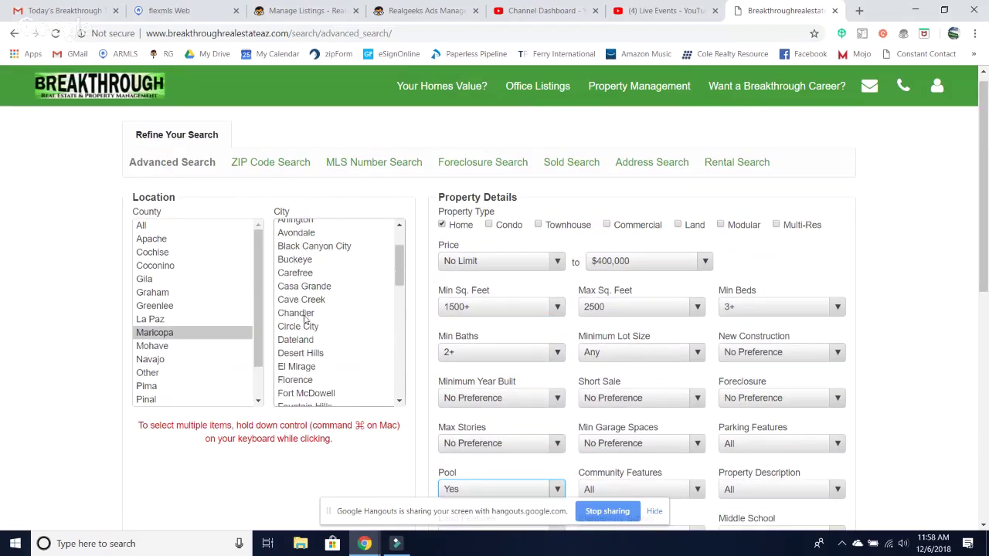
{"action": "scroll", "coordinate": [307, 311], "scroll_direction": "down", "scroll_amount": 3}
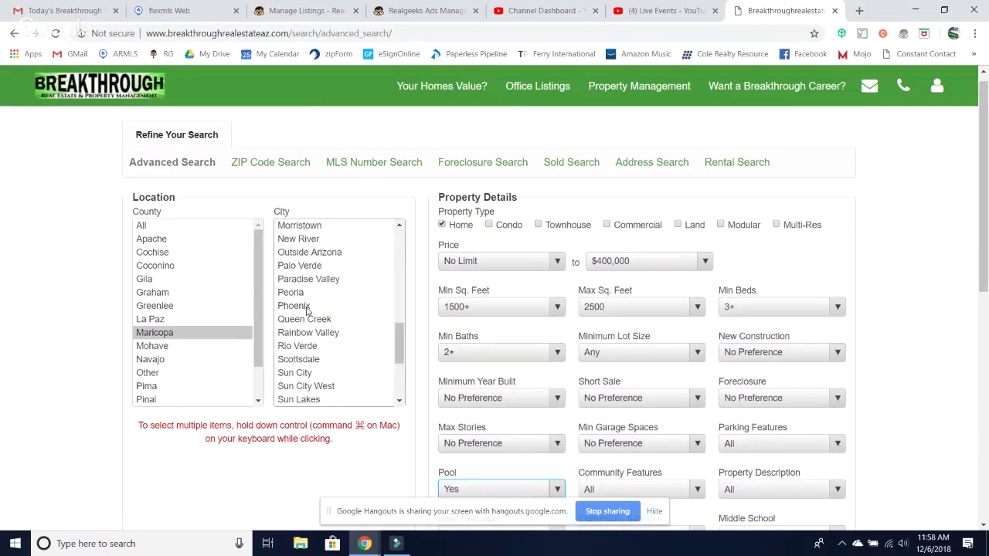
{"action": "scroll", "coordinate": [313, 370], "scroll_direction": "down", "scroll_amount": 2}
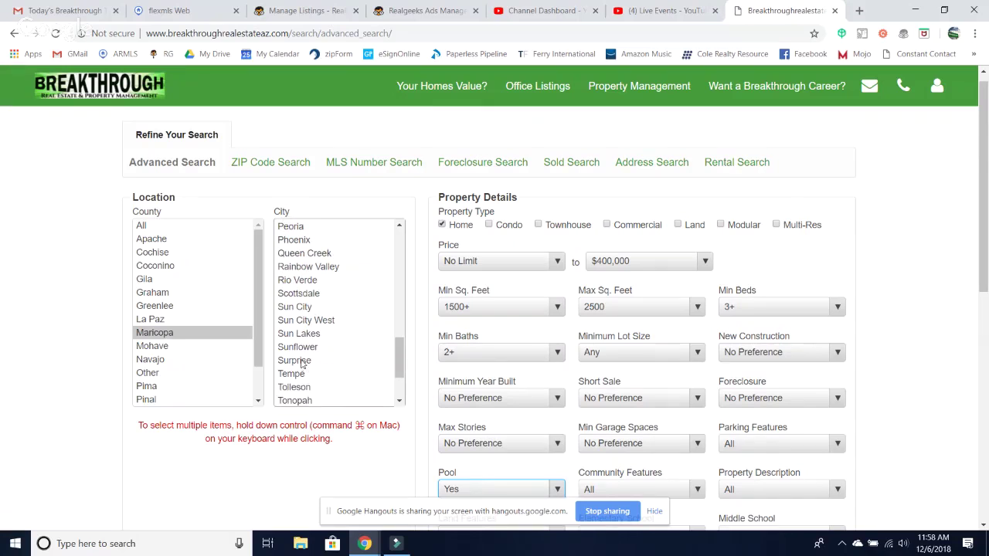
{"action": "left_click", "coordinate": [303, 363]}
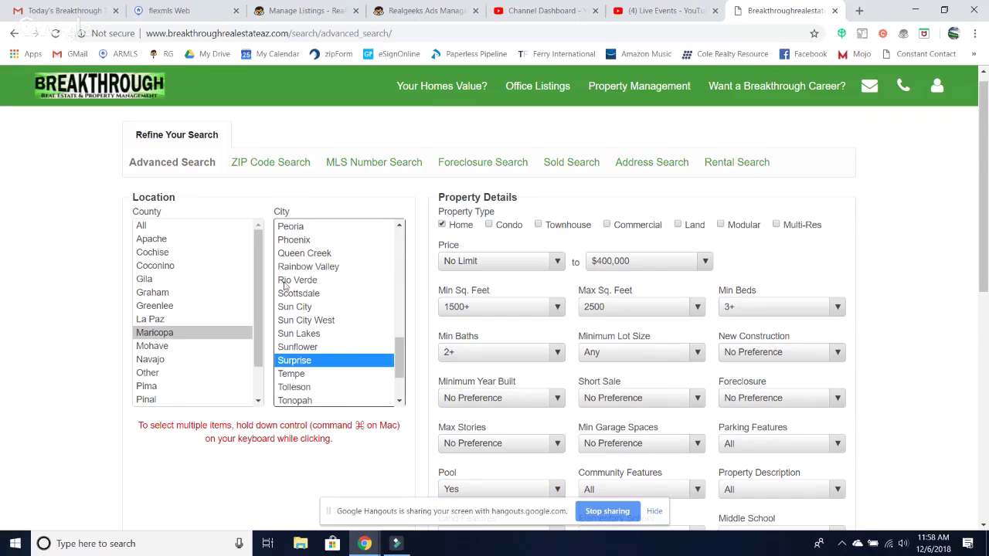
{"action": "scroll", "coordinate": [288, 278], "scroll_direction": "up", "scroll_amount": 3}
{"action": "scroll", "coordinate": [289, 276], "scroll_direction": "up", "scroll_amount": 2}
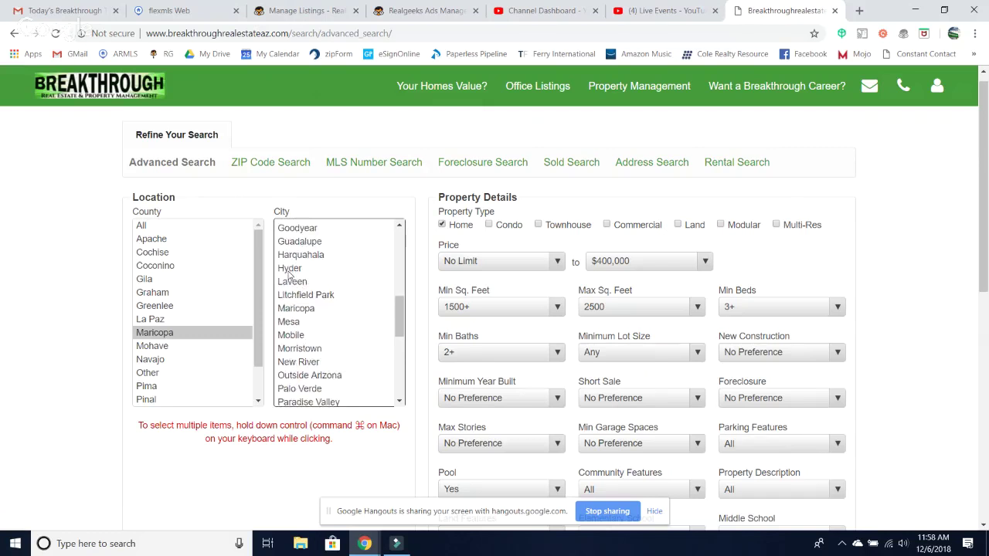
{"action": "left_click", "coordinate": [291, 242], "text": "shift"}
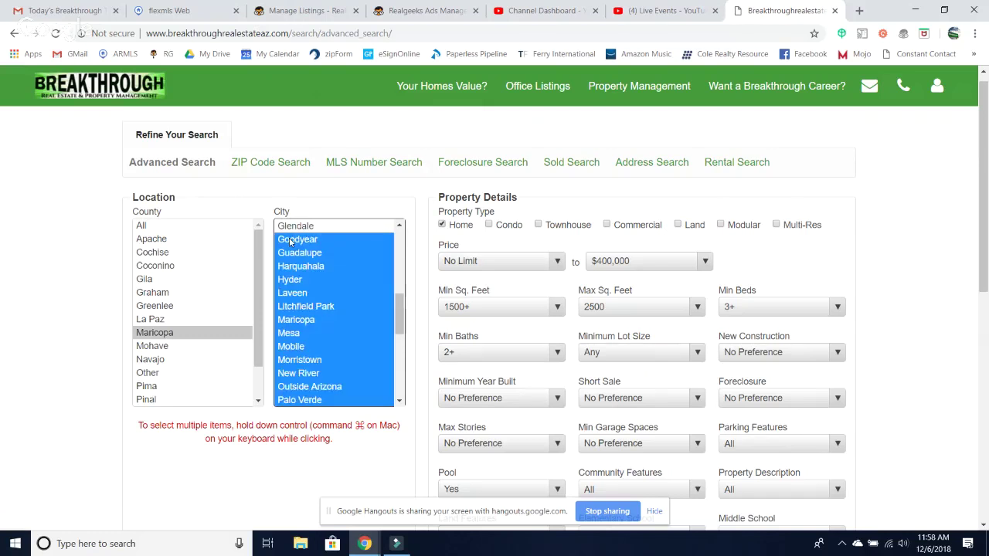
{"action": "left_click", "coordinate": [290, 242]}
{"action": "scroll", "coordinate": [301, 309], "scroll_direction": "down", "scroll_amount": 8}
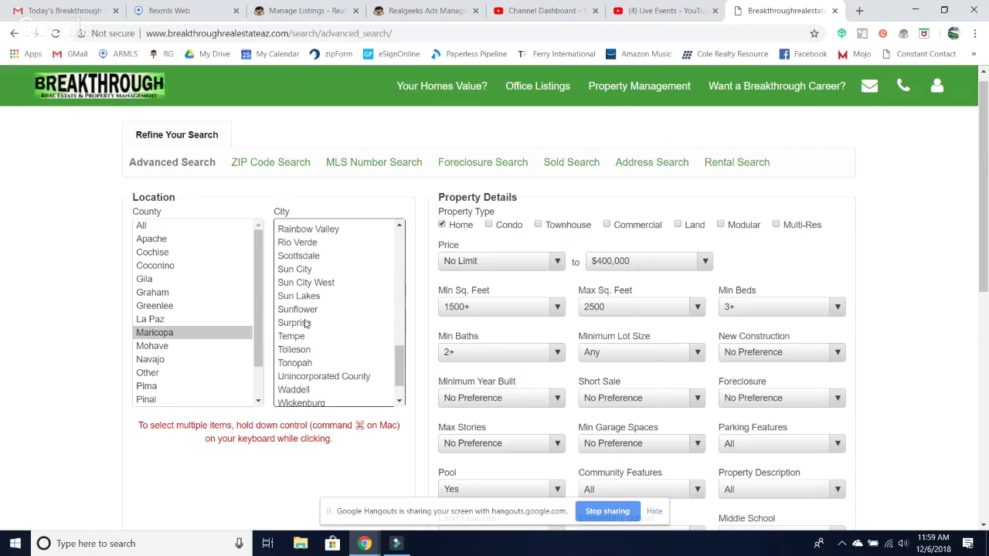
{"action": "scroll", "coordinate": [305, 323], "scroll_direction": "up", "scroll_amount": 1}
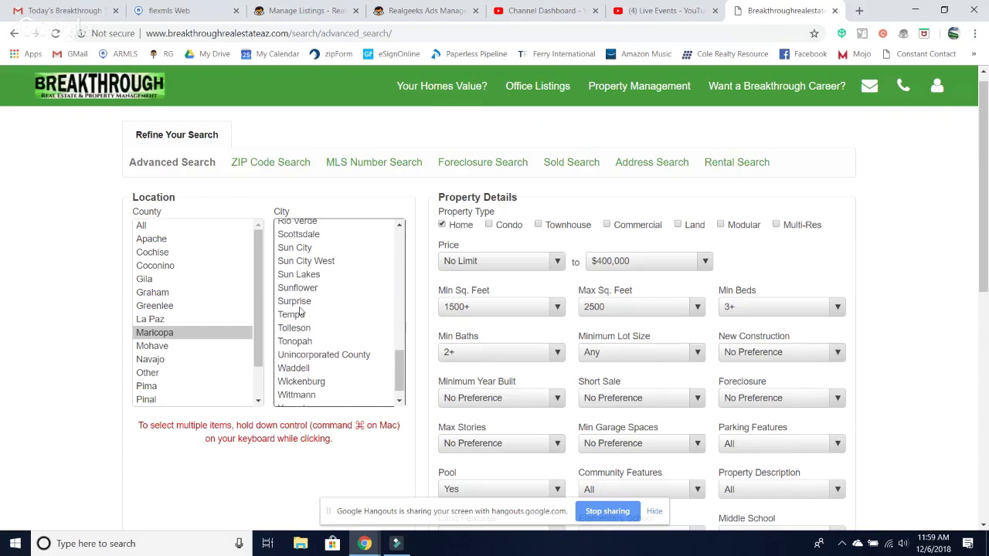
{"action": "left_click", "coordinate": [297, 301]}
- Run the search for 103 homes, copy the results URL, and return to Ads Manager
{"action": "scroll", "coordinate": [464, 371], "scroll_direction": "down", "scroll_amount": 4}
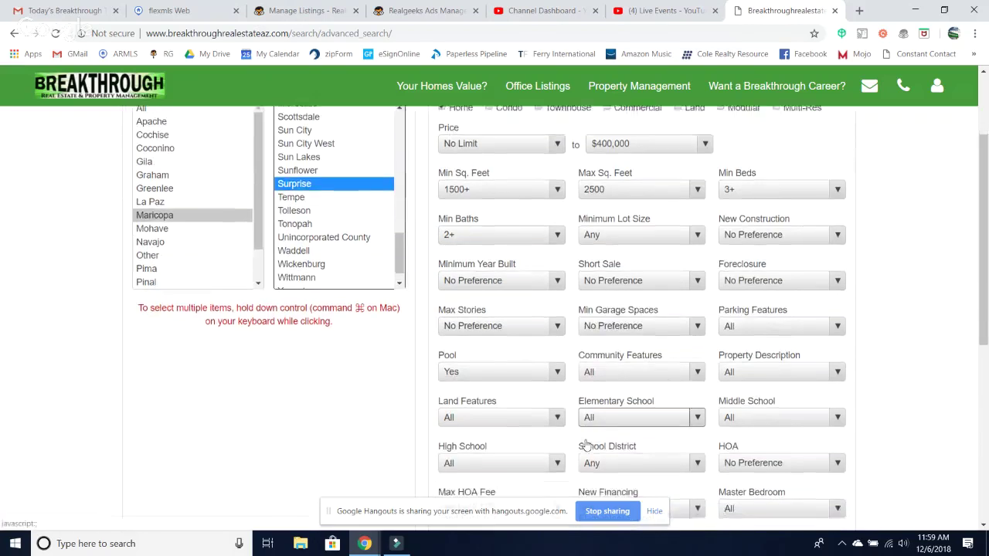
{"action": "left_click", "coordinate": [592, 408]}
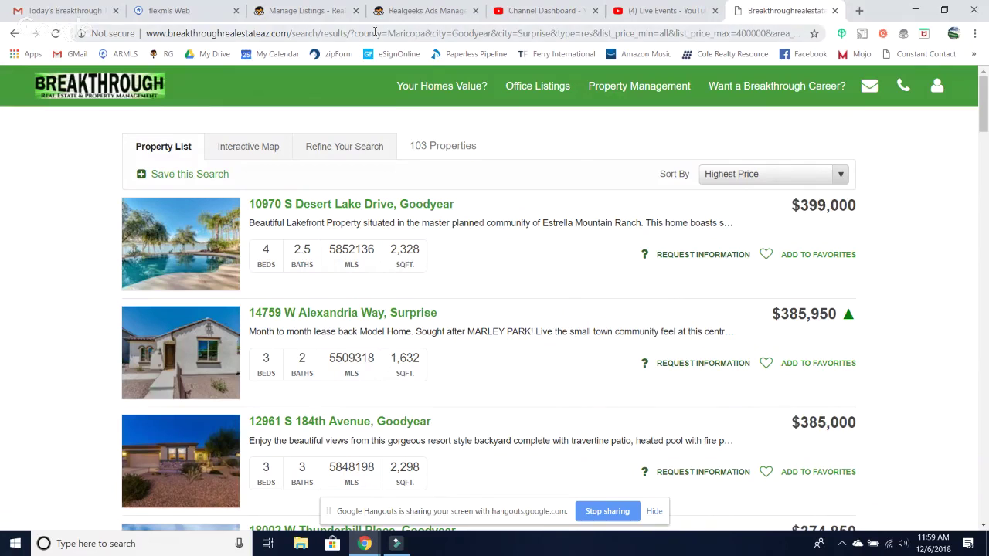
{"action": "left_click", "coordinate": [433, 33]}
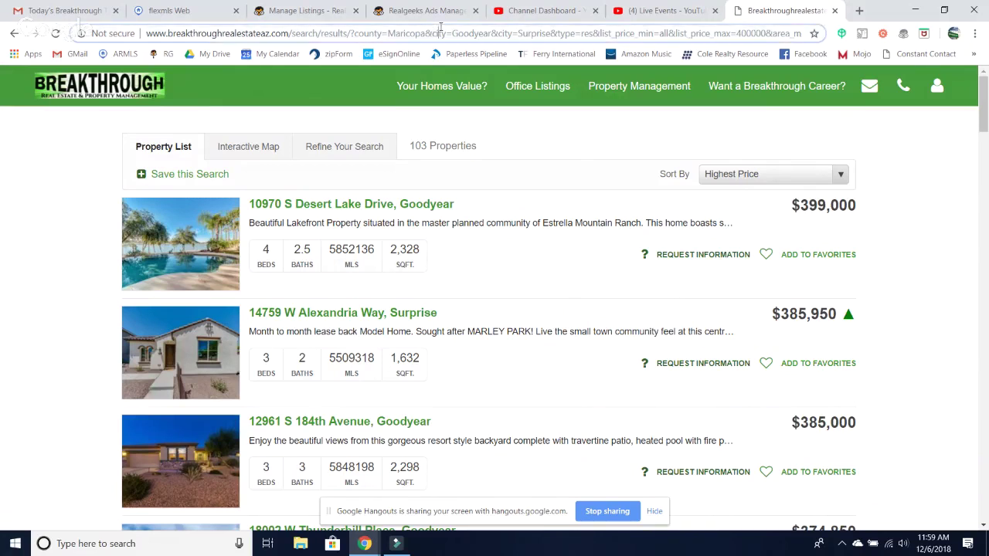
{"action": "left_click", "coordinate": [313, 16]}
{"action": "left_click", "coordinate": [426, 11]}
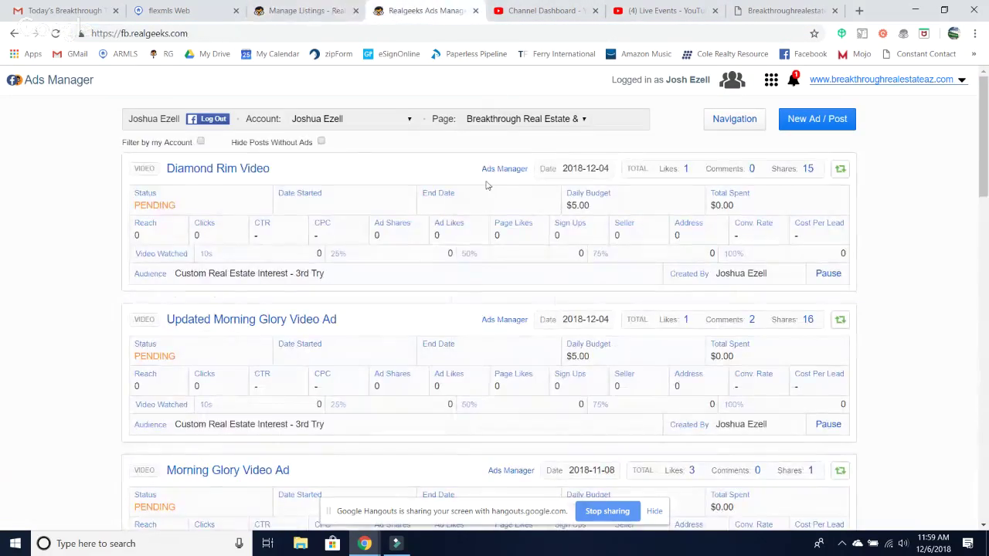
- Start an Area / Content w/ Search ad and paste the copied results URL into it
{"action": "left_click", "coordinate": [817, 119]}
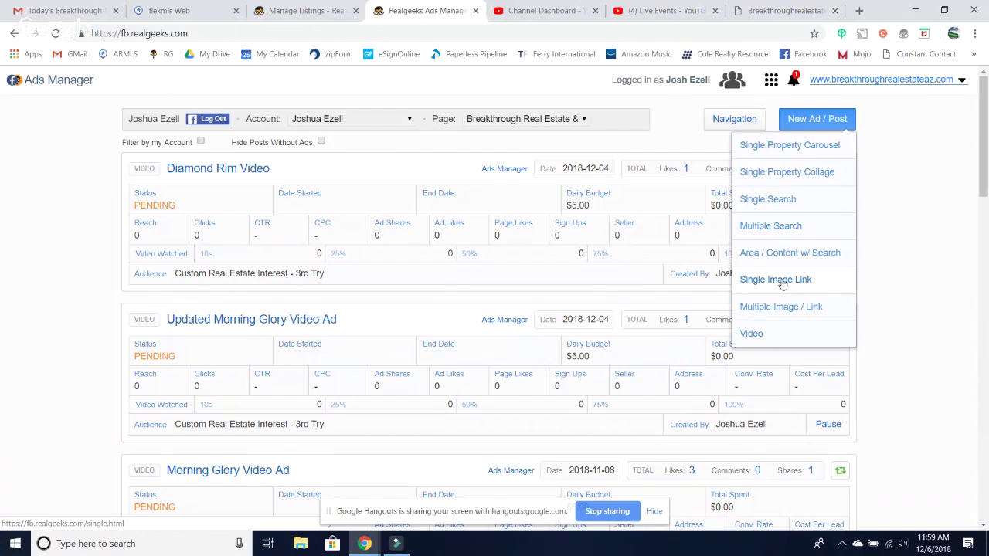
{"action": "left_click", "coordinate": [773, 254]}
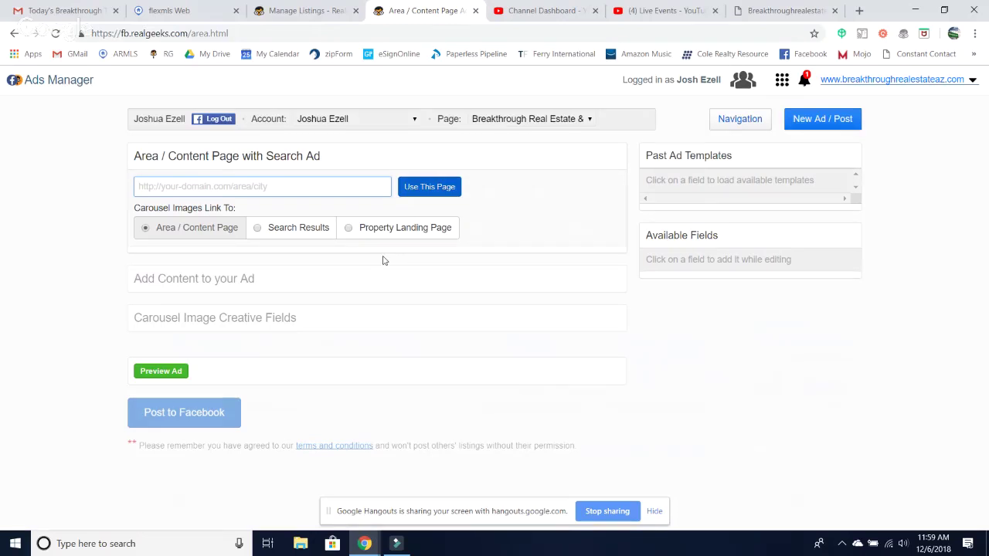
{"action": "left_click", "coordinate": [262, 187]}
{"action": "key", "text": "ctrl+v"}
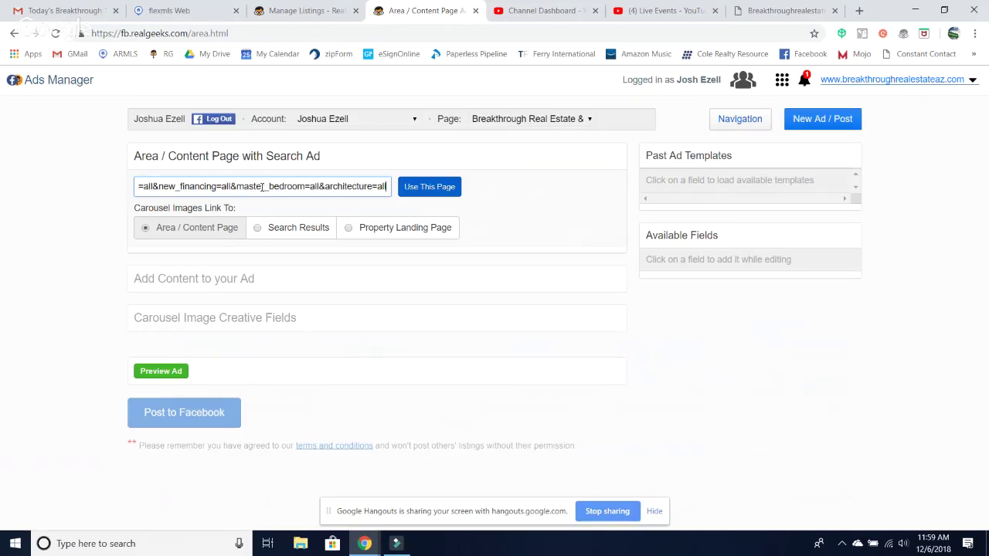
- Load the search results into the ad and write the 'Snow Birds! It's your season…' Surprise/Goodyear pool-homes message
{"action": "left_click", "coordinate": [431, 193]}
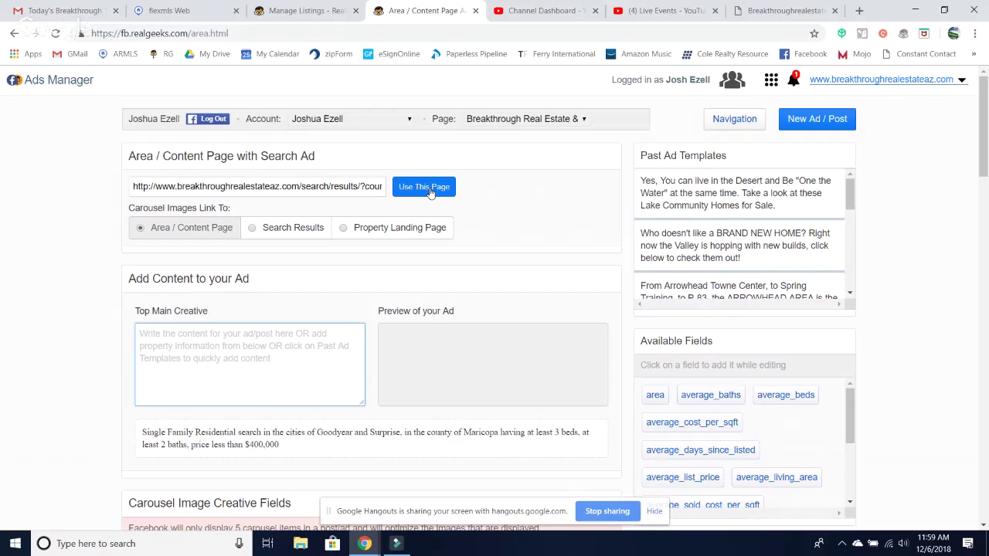
{"action": "scroll", "coordinate": [431, 192], "scroll_direction": "down", "scroll_amount": 4}
{"action": "scroll", "coordinate": [430, 192], "scroll_direction": "up", "scroll_amount": 4}
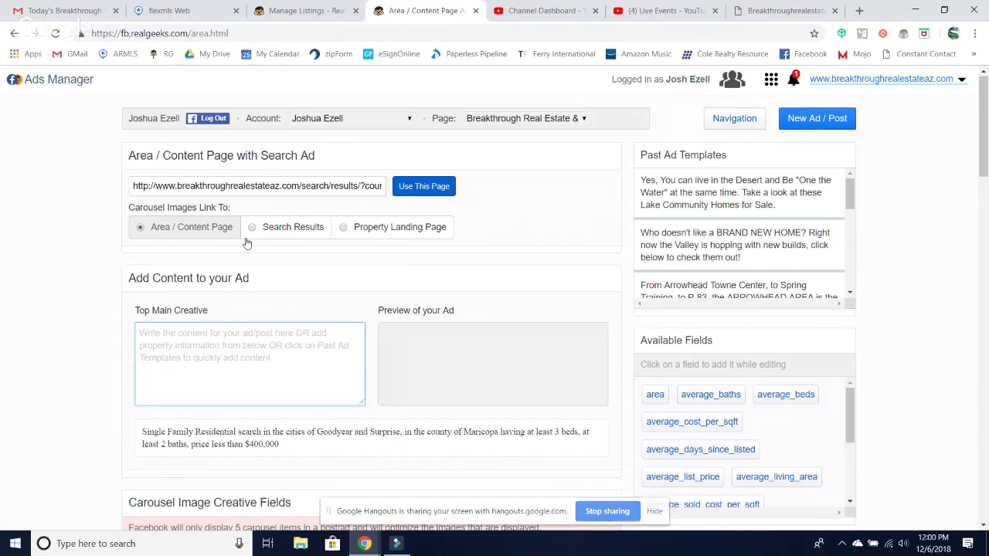
{"action": "scroll", "coordinate": [245, 241], "scroll_direction": "down", "scroll_amount": 4}
{"action": "scroll", "coordinate": [245, 243], "scroll_direction": "up", "scroll_amount": 4}
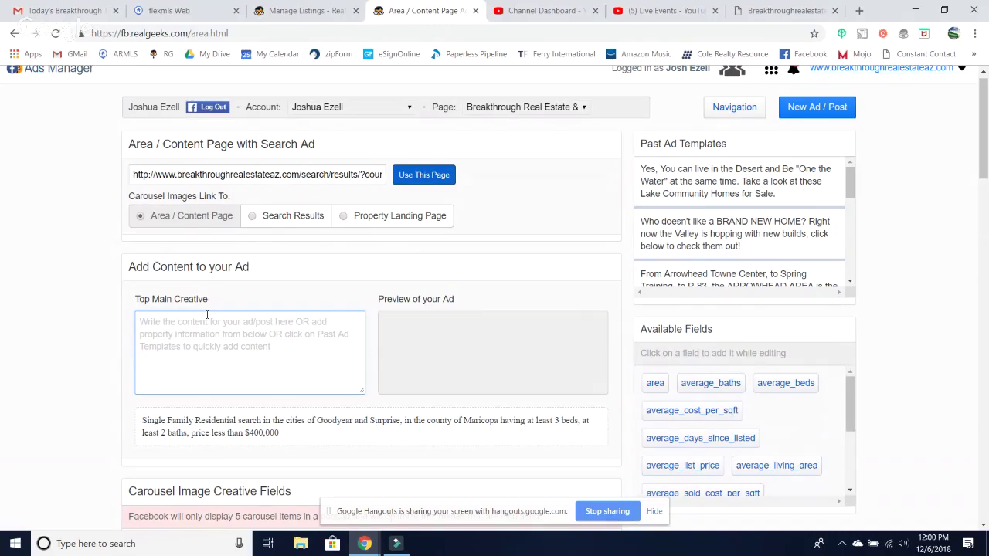
{"action": "type", "text": "Snow "}
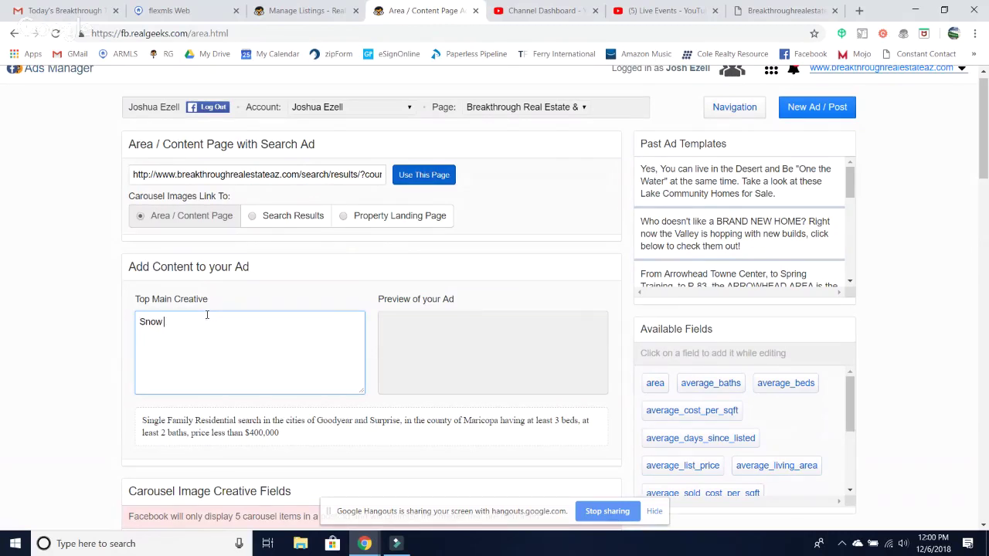
{"action": "type", "text": "Birds! It's your season"}
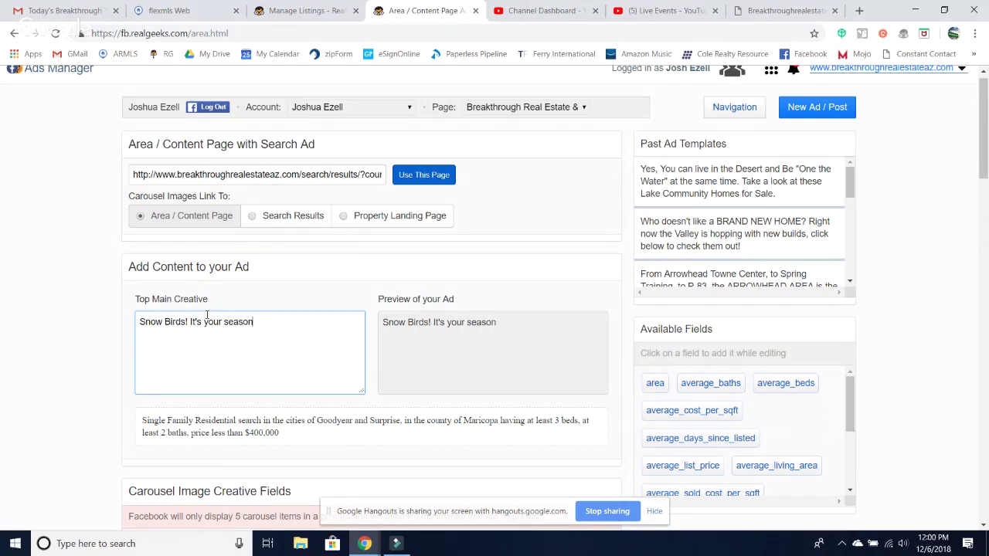
{"action": "type", "text": ", check out all these amazing homes in Surprise and Goodyear"}
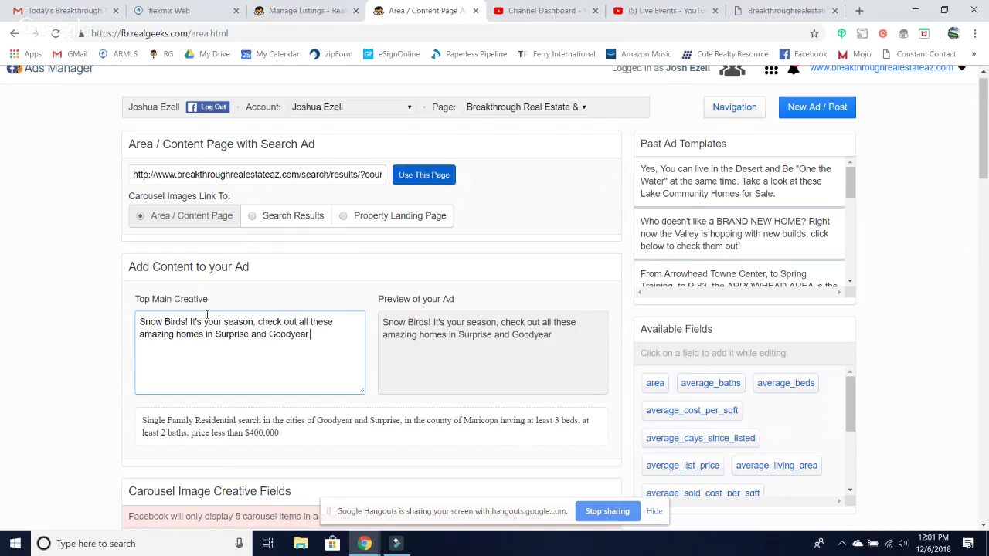
{"action": "type", "text": " with pools and the righ"}
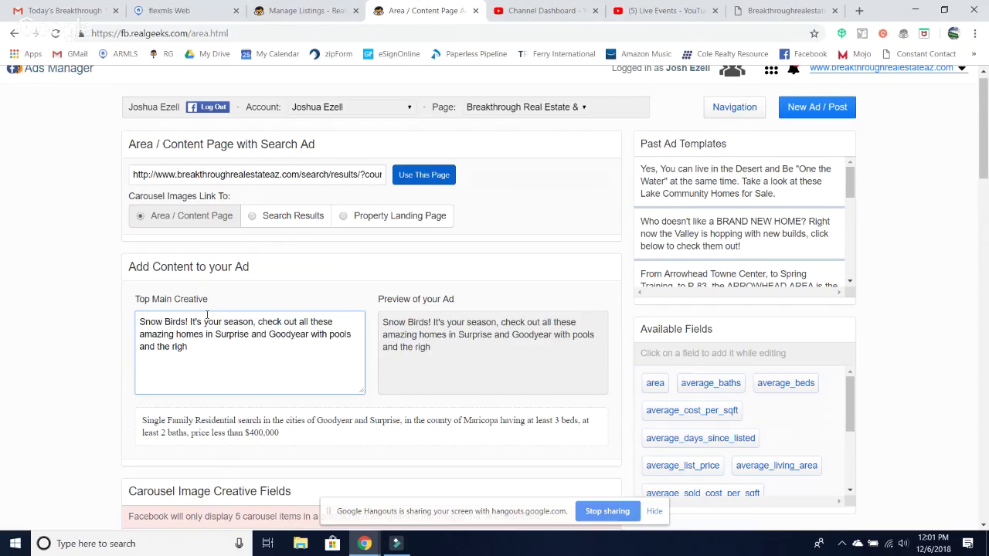
{"action": "type", "text": "t size and price you'll love!"}
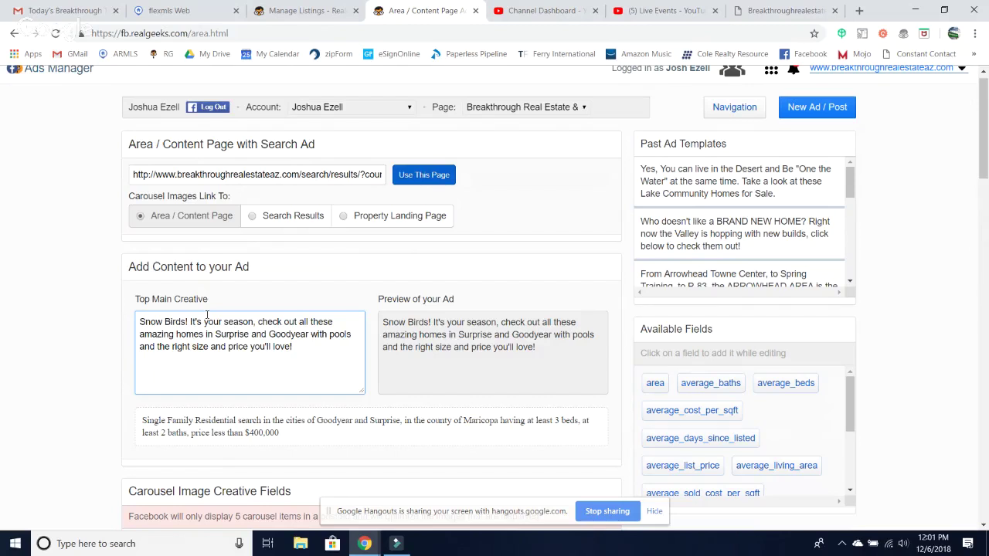
- Use property images on the carousel cards, add a [list_price], [city] caption line, and hide the listing office
{"action": "scroll", "coordinate": [207, 314], "scroll_direction": "down", "scroll_amount": 4}
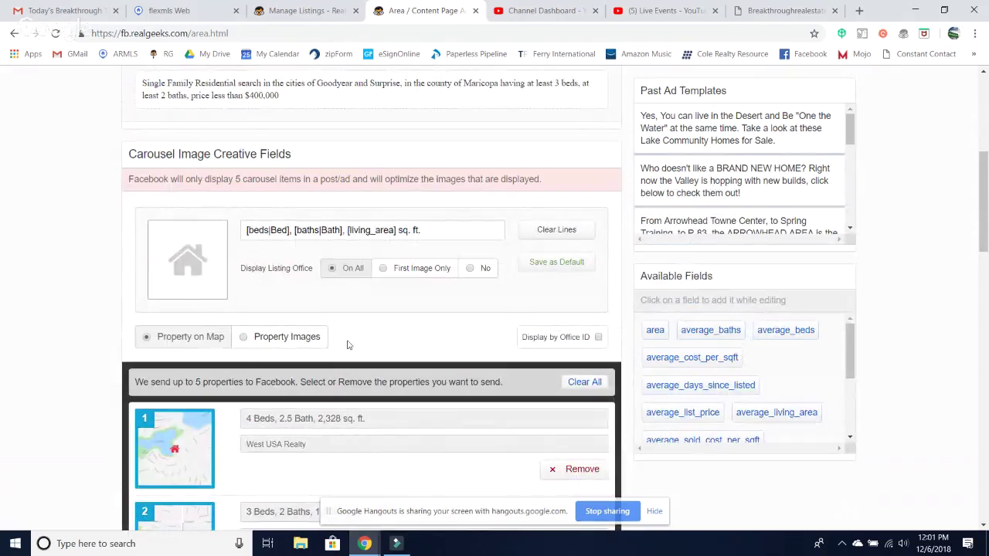
{"action": "scroll", "coordinate": [314, 333], "scroll_direction": "down", "scroll_amount": 1}
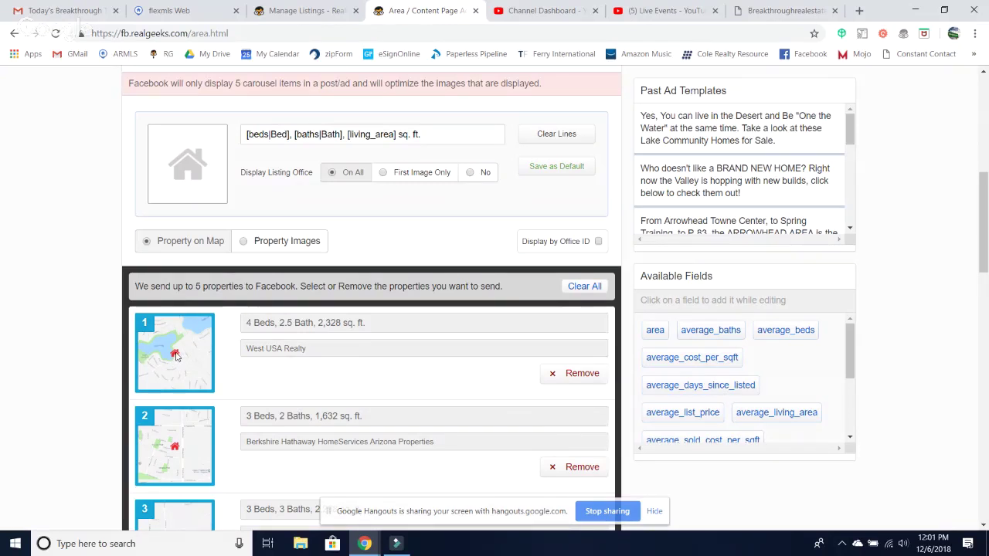
{"action": "left_click", "coordinate": [243, 242]}
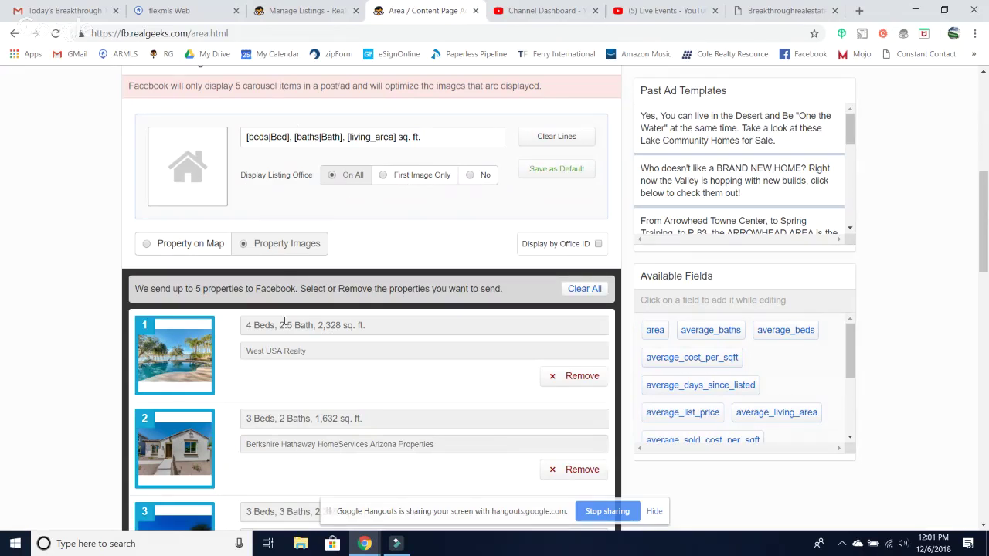
{"action": "left_click", "coordinate": [440, 136]}
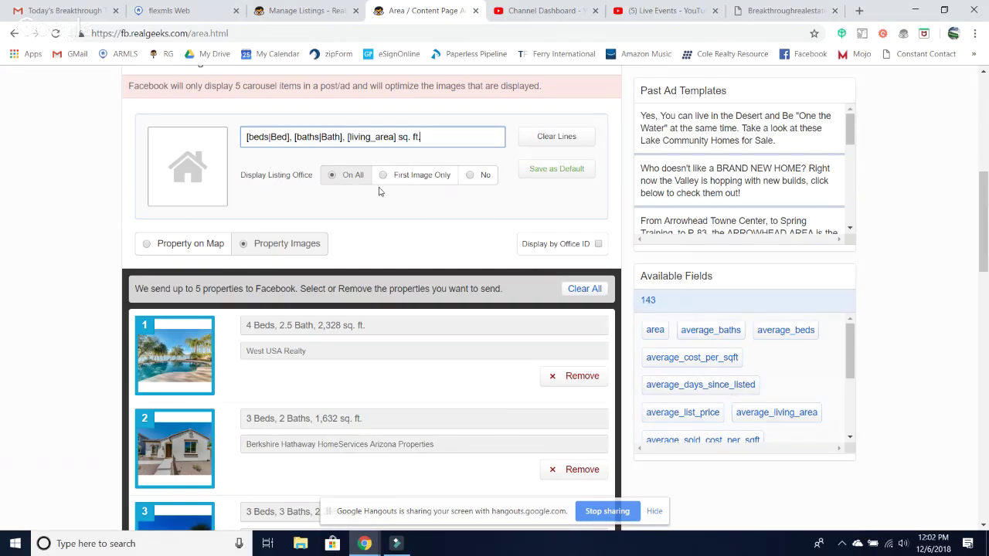
{"action": "left_click", "coordinate": [471, 177]}
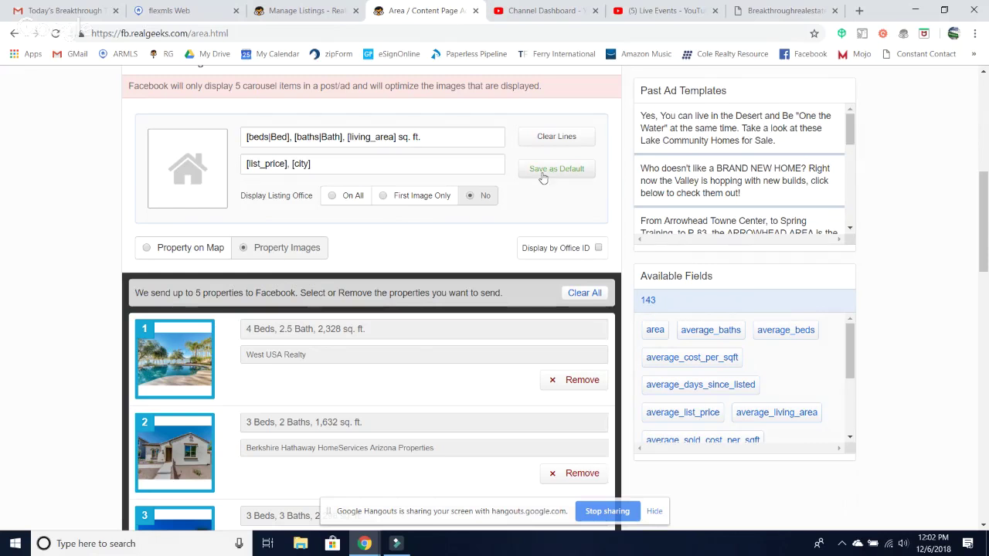
- Review the carousel's five homes, four in Goodyear and one in Surprise, priced $369,900–$399,000
{"action": "scroll", "coordinate": [464, 232], "scroll_direction": "down", "scroll_amount": 3}
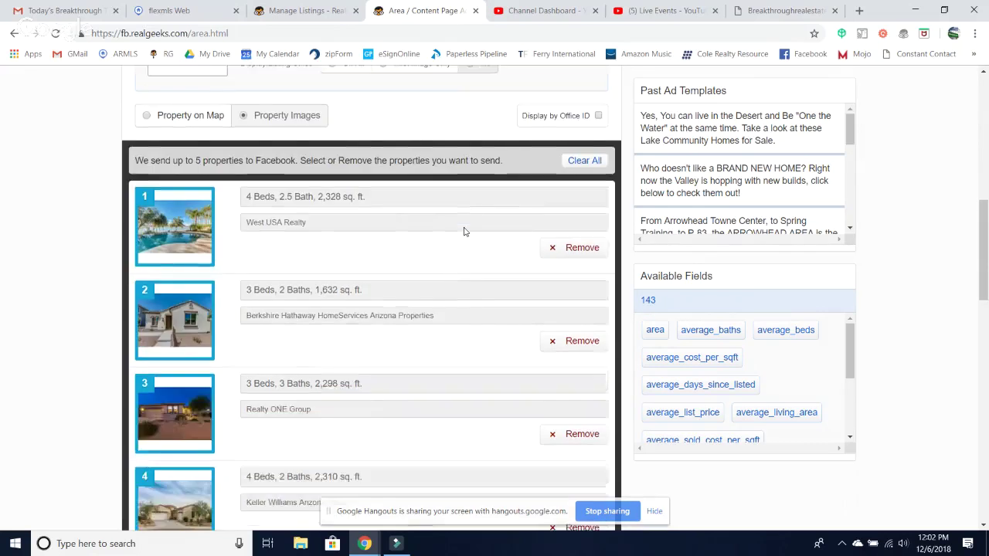
{"action": "scroll", "coordinate": [464, 232], "scroll_direction": "up", "scroll_amount": 1}
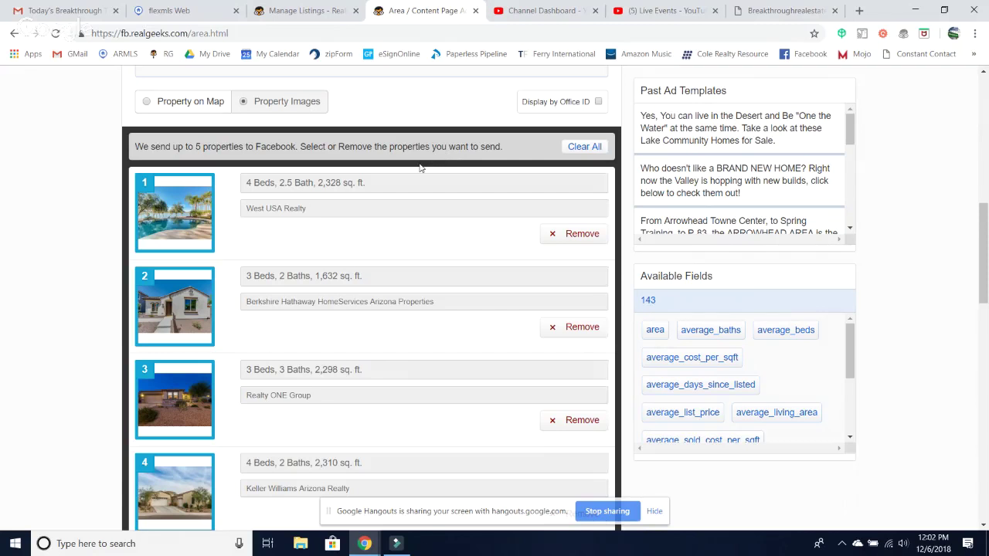
{"action": "scroll", "coordinate": [420, 168], "scroll_direction": "down", "scroll_amount": 1}
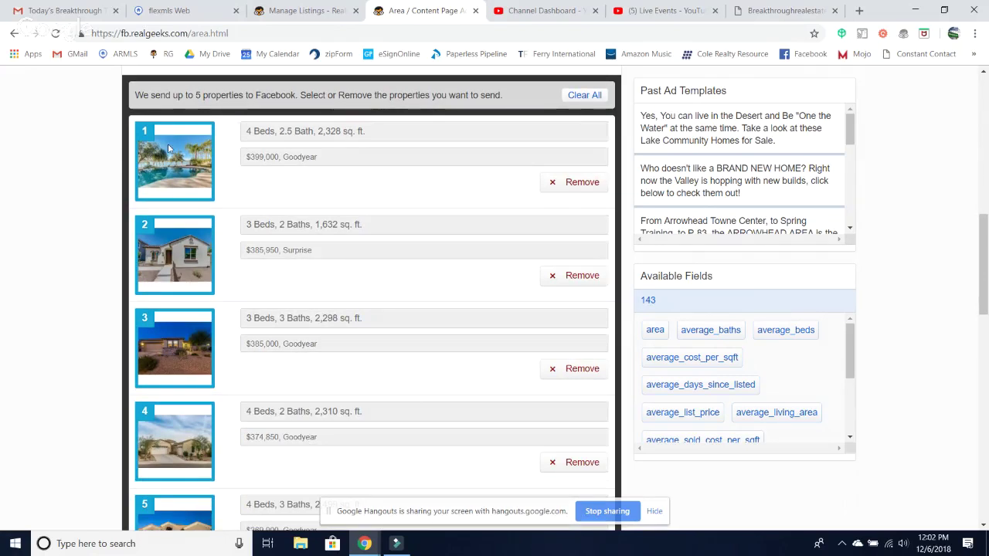
{"action": "scroll", "coordinate": [322, 218], "scroll_direction": "up", "scroll_amount": 3}
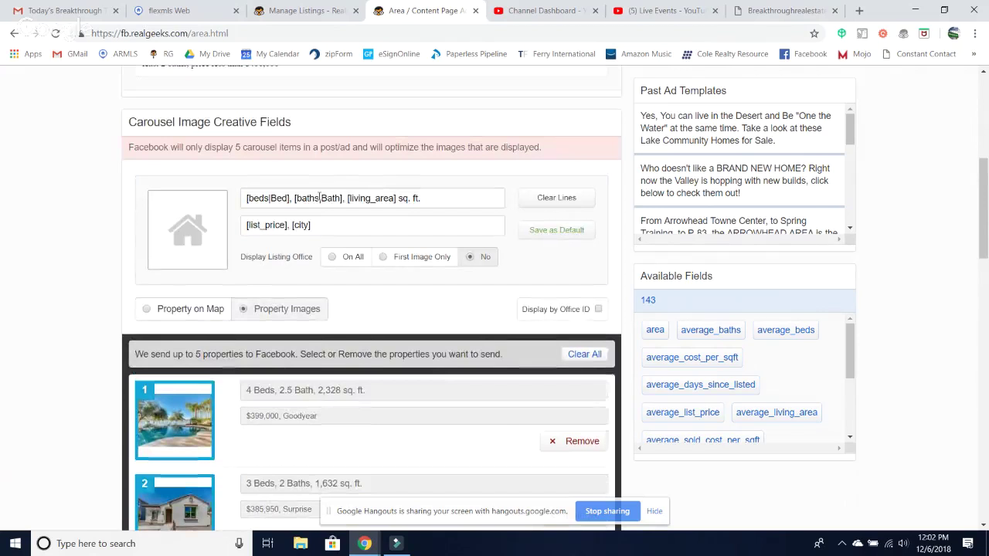
{"action": "scroll", "coordinate": [320, 200], "scroll_direction": "down", "scroll_amount": 2}
{"action": "scroll", "coordinate": [319, 201], "scroll_direction": "down", "scroll_amount": 1}
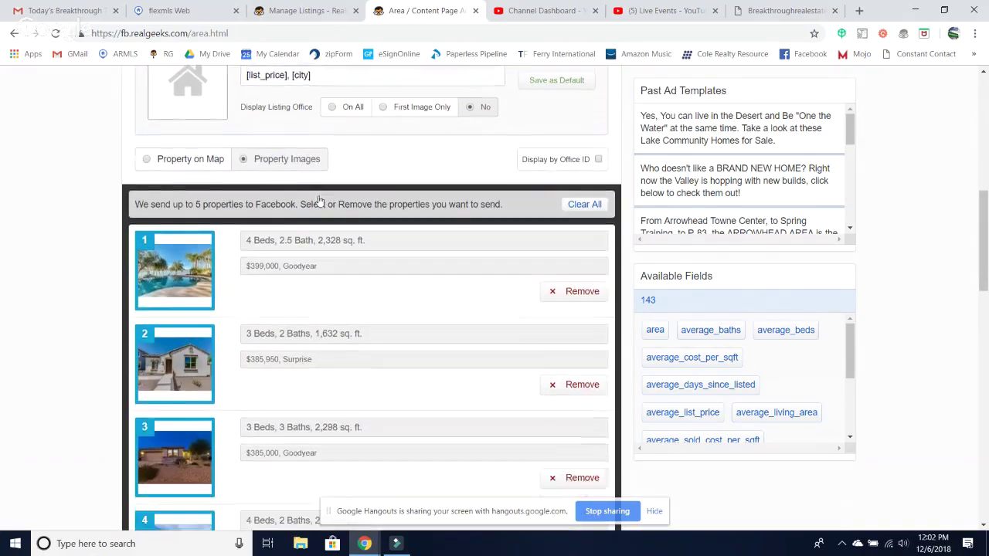
{"action": "scroll", "coordinate": [389, 288], "scroll_direction": "up", "scroll_amount": 3}
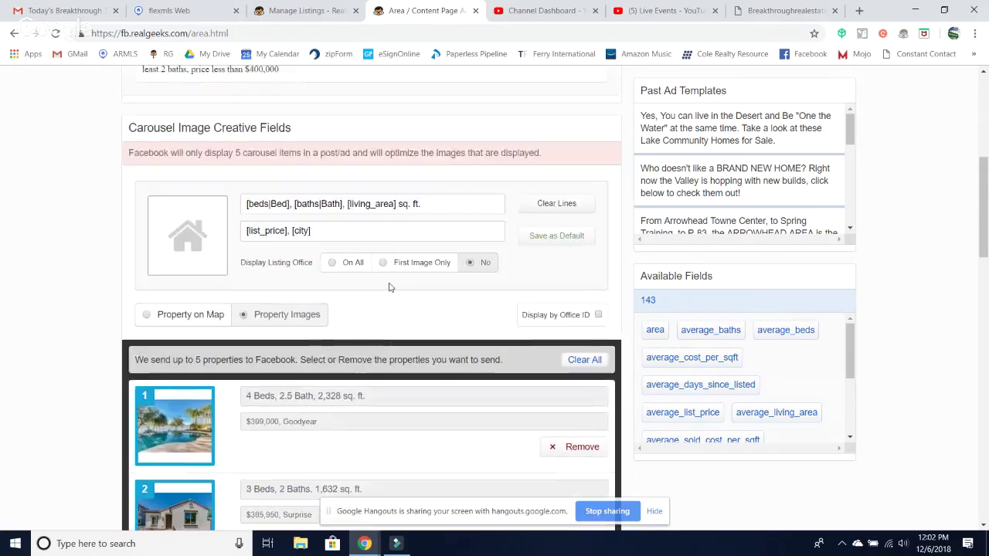
{"action": "scroll", "coordinate": [389, 287], "scroll_direction": "down", "scroll_amount": 10}
{"action": "scroll", "coordinate": [390, 287], "scroll_direction": "up", "scroll_amount": 10}
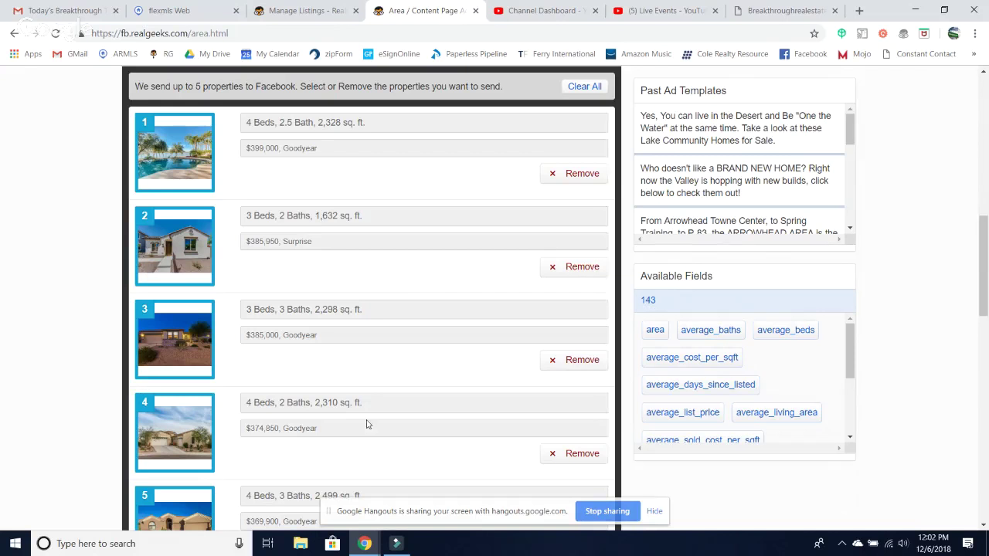
{"action": "scroll", "coordinate": [366, 424], "scroll_direction": "down", "scroll_amount": 1}
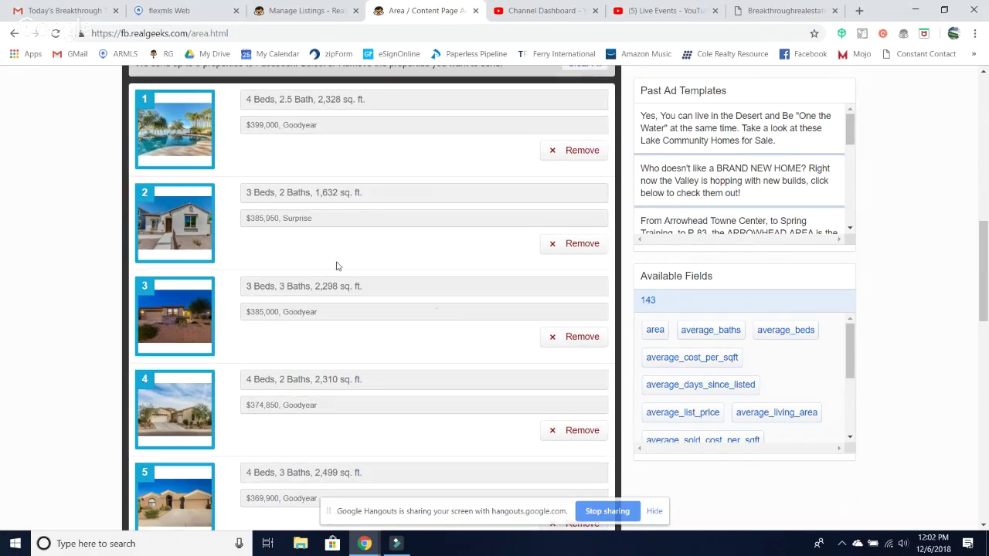
{"action": "scroll", "coordinate": [435, 307], "scroll_direction": "down", "scroll_amount": 1}
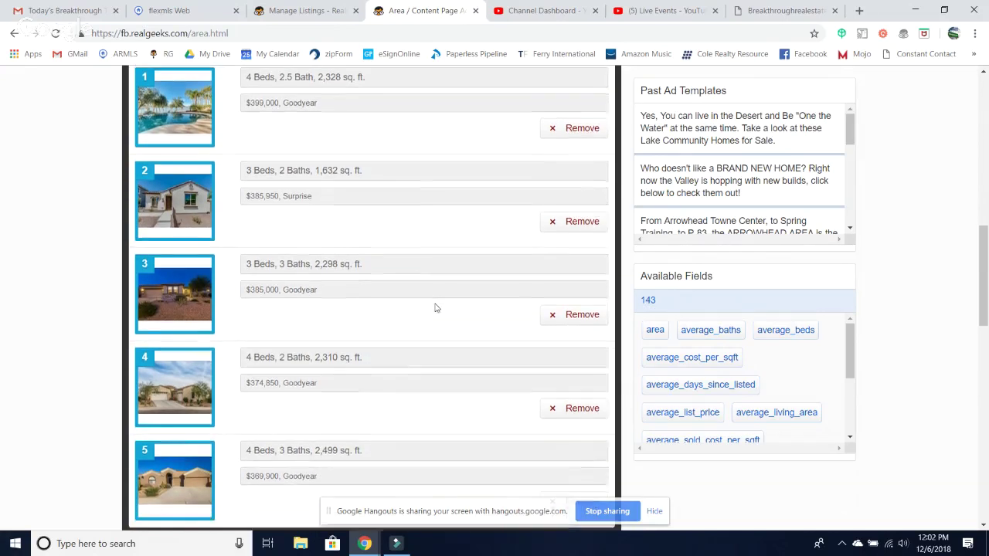
- Drop the 1,632 sq ft Surprise and 2,499 sq ft Goodyear homes and add the 2,415 sq ft Surprise pool home
{"action": "left_click", "coordinate": [589, 224]}
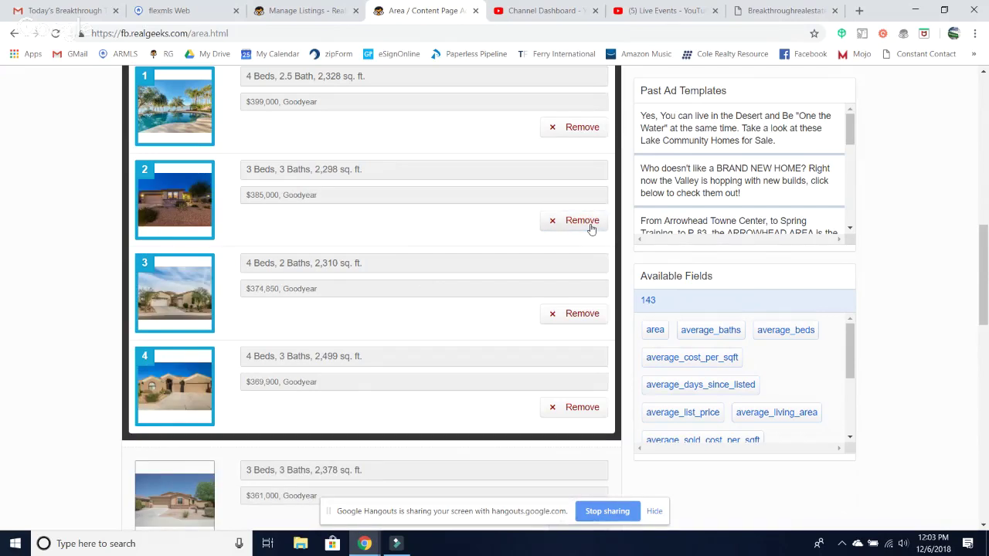
{"action": "scroll", "coordinate": [330, 292], "scroll_direction": "down", "scroll_amount": 3}
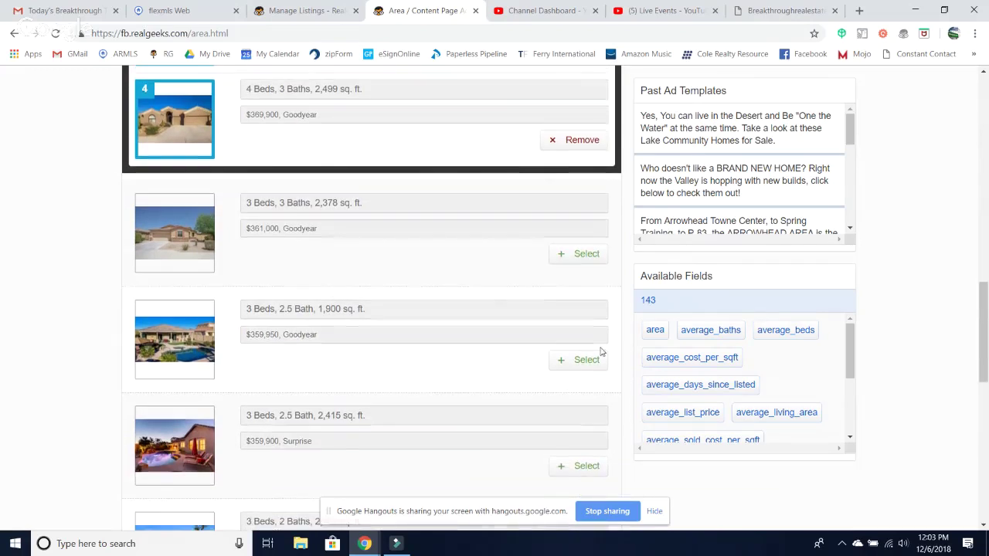
{"action": "scroll", "coordinate": [393, 344], "scroll_direction": "up", "scroll_amount": 2}
{"action": "scroll", "coordinate": [392, 345], "scroll_direction": "up", "scroll_amount": 3}
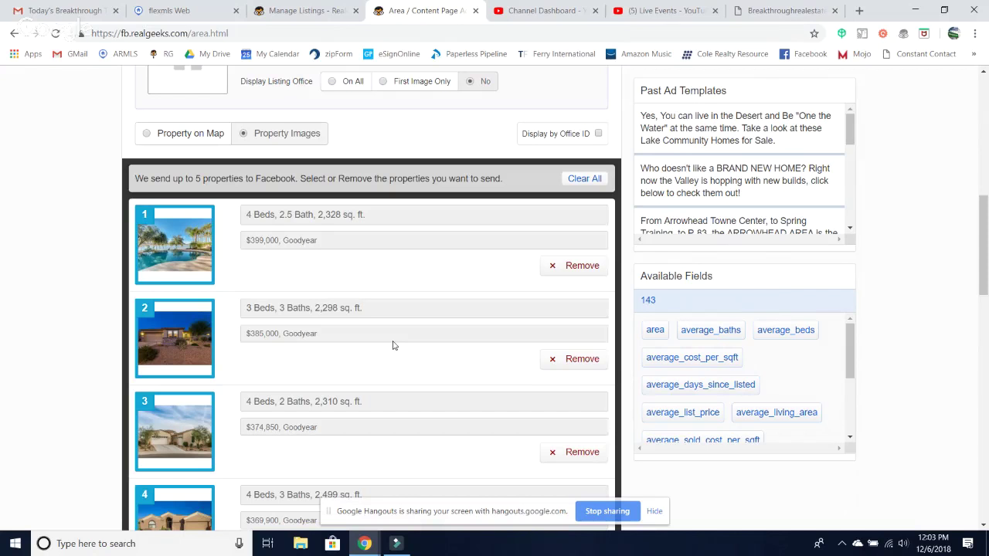
{"action": "scroll", "coordinate": [392, 346], "scroll_direction": "down", "scroll_amount": 3}
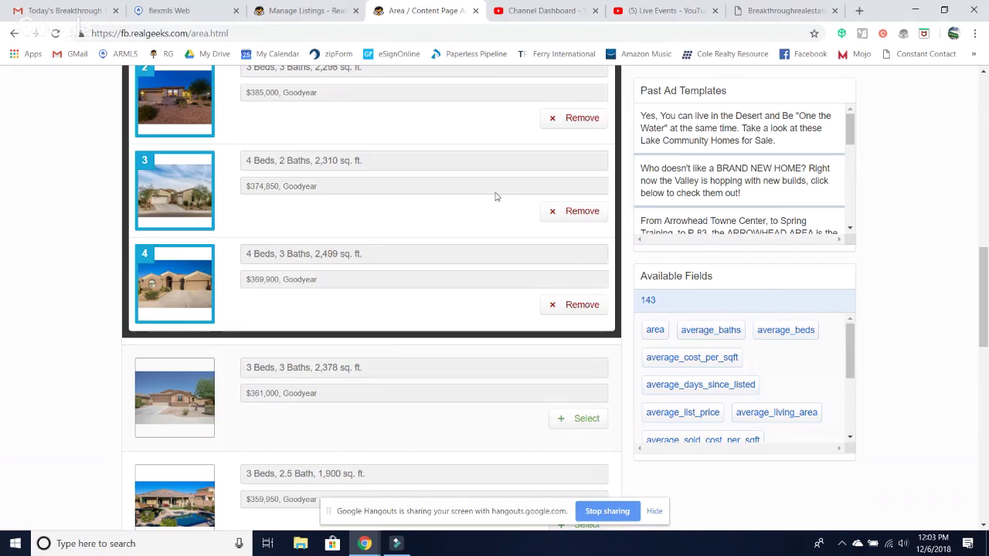
{"action": "left_click", "coordinate": [599, 304]}
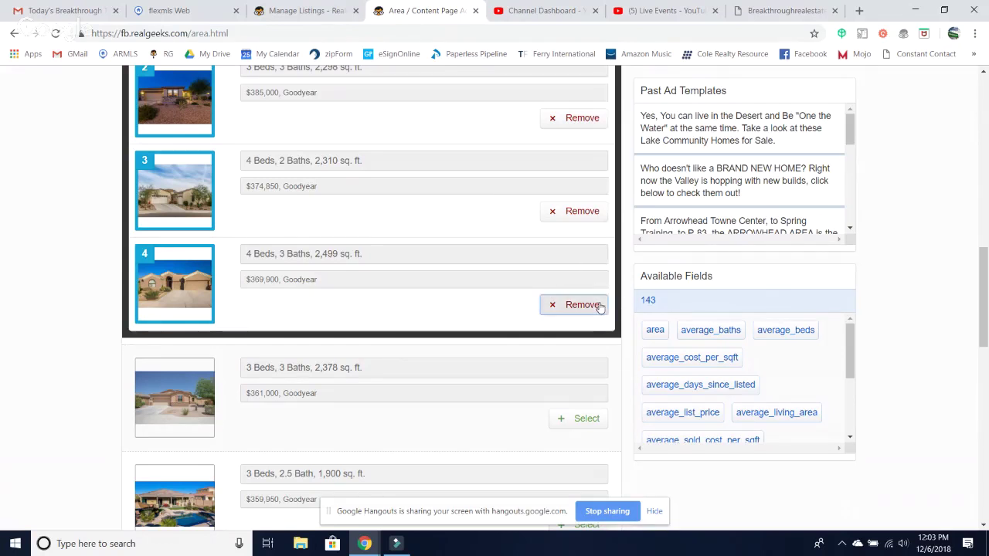
{"action": "scroll", "coordinate": [407, 420], "scroll_direction": "down", "scroll_amount": 3}
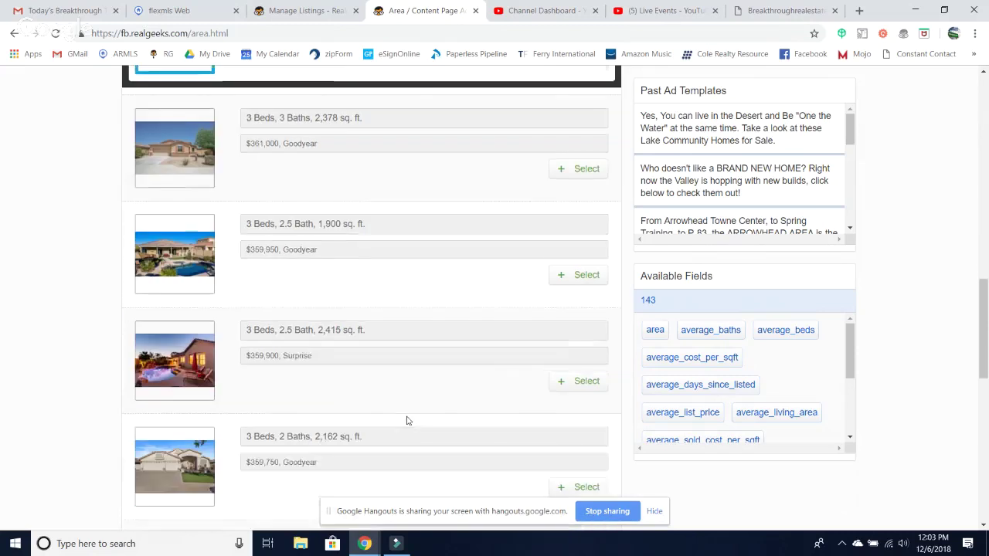
{"action": "scroll", "coordinate": [407, 420], "scroll_direction": "down", "scroll_amount": 1}
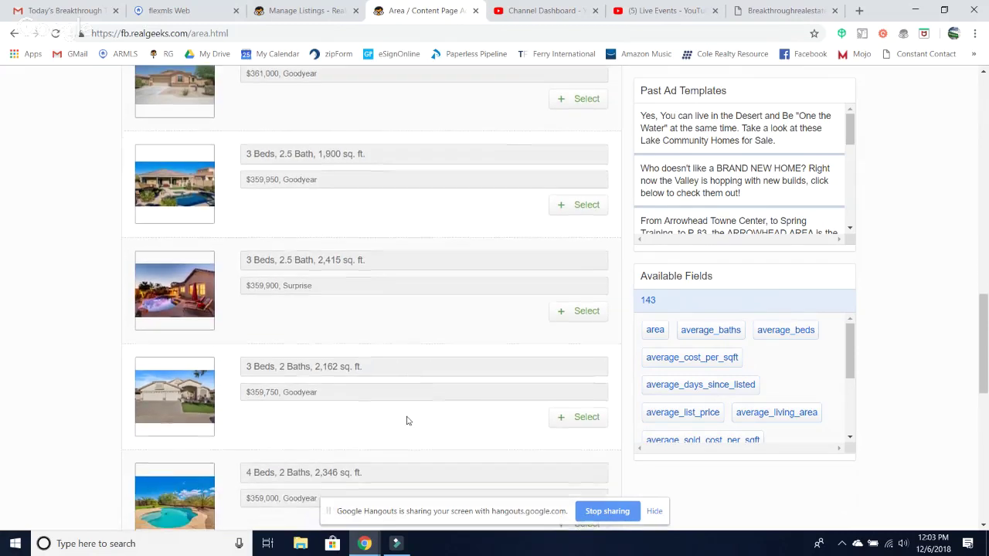
{"action": "left_click", "coordinate": [576, 313]}
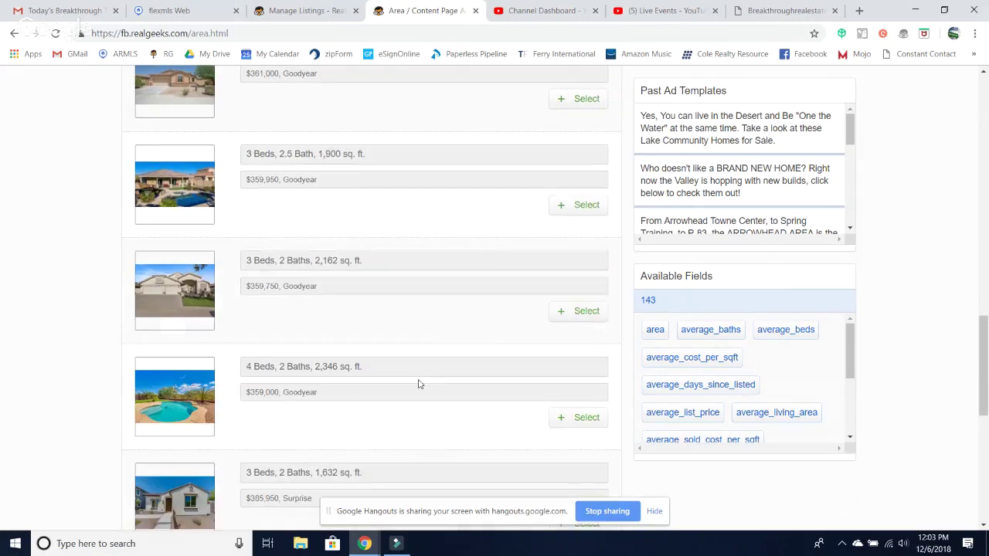
- Re-add the 1,632 sq ft Surprise home as the fifth card and generate the ad preview
{"action": "scroll", "coordinate": [419, 384], "scroll_direction": "down", "scroll_amount": 1}
{"action": "scroll", "coordinate": [418, 384], "scroll_direction": "down", "scroll_amount": 3}
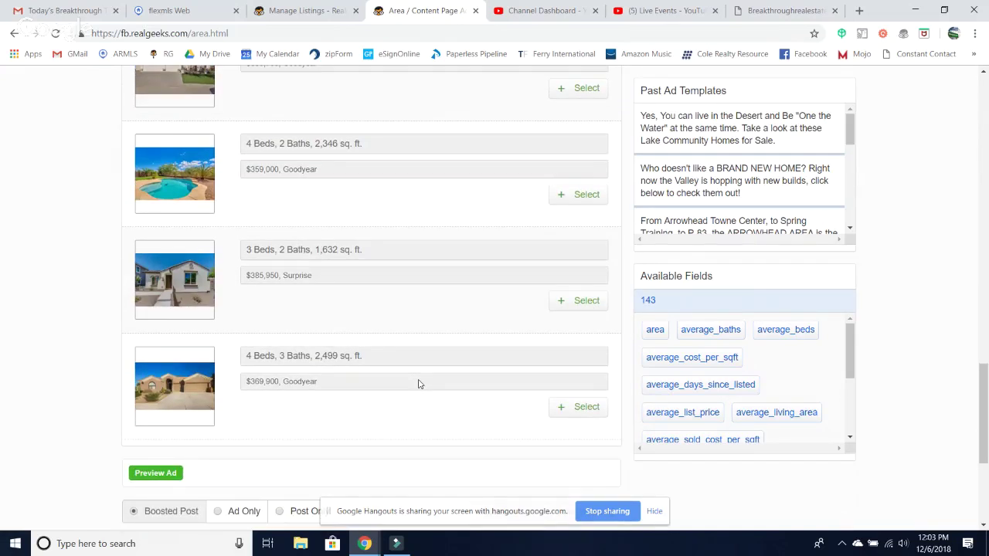
{"action": "scroll", "coordinate": [418, 384], "scroll_direction": "up", "scroll_amount": 2}
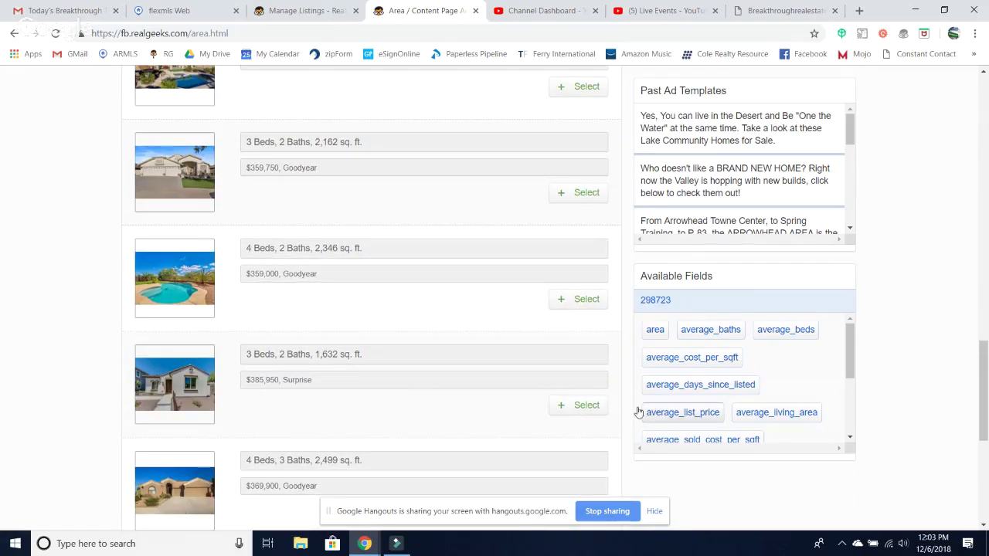
{"action": "left_click", "coordinate": [581, 406]}
{"action": "scroll", "coordinate": [390, 330], "scroll_direction": "up", "scroll_amount": 4}
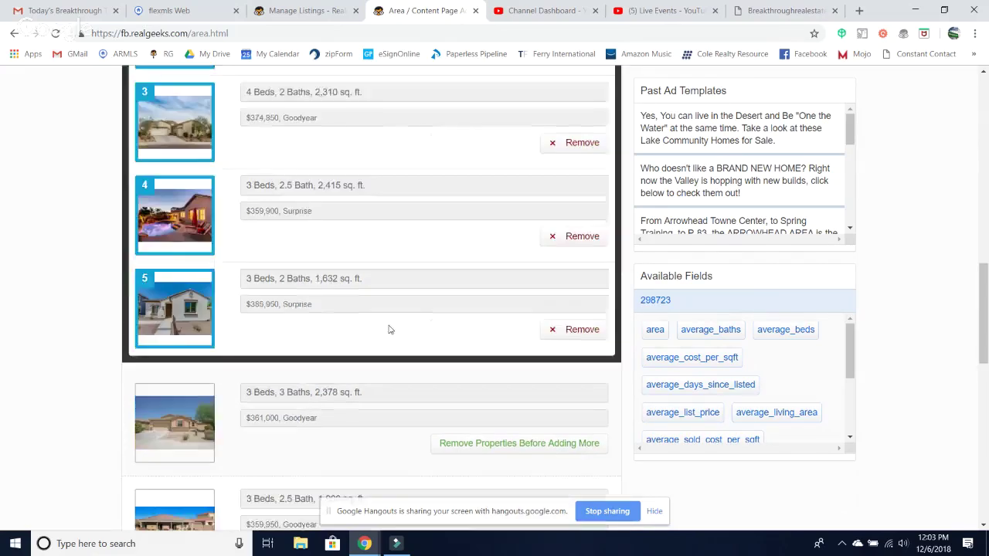
{"action": "scroll", "coordinate": [390, 330], "scroll_direction": "up", "scroll_amount": 8}
{"action": "scroll", "coordinate": [390, 330], "scroll_direction": "down", "scroll_amount": 6}
{"action": "scroll", "coordinate": [389, 330], "scroll_direction": "up", "scroll_amount": 1}
{"action": "scroll", "coordinate": [389, 330], "scroll_direction": "up", "scroll_amount": 1}
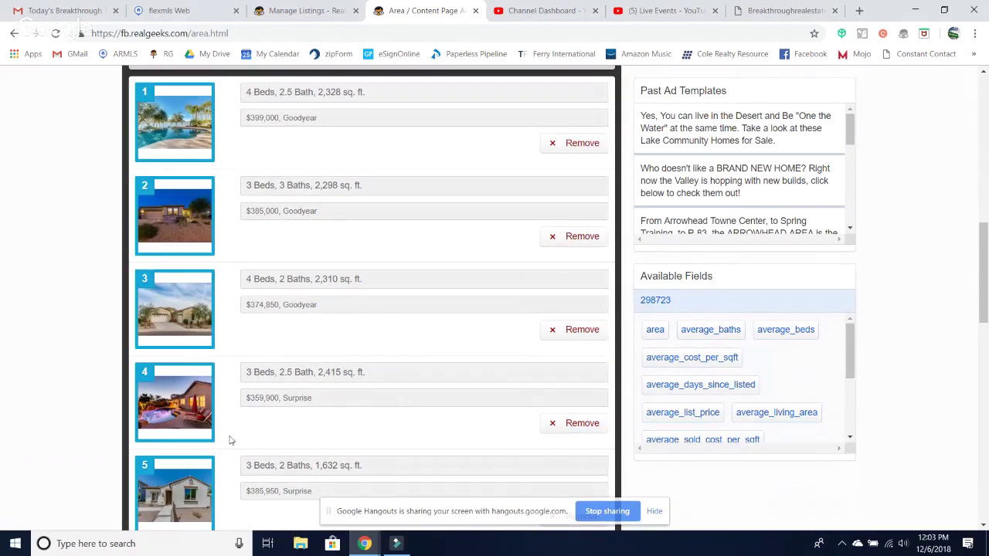
{"action": "scroll", "coordinate": [517, 421], "scroll_direction": "down", "scroll_amount": 3}
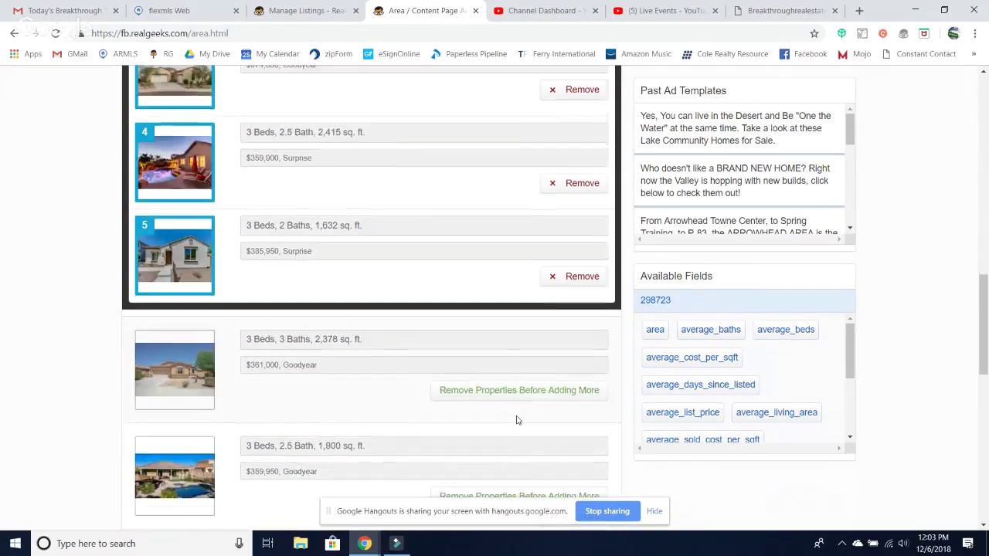
{"action": "scroll", "coordinate": [518, 421], "scroll_direction": "down", "scroll_amount": 3}
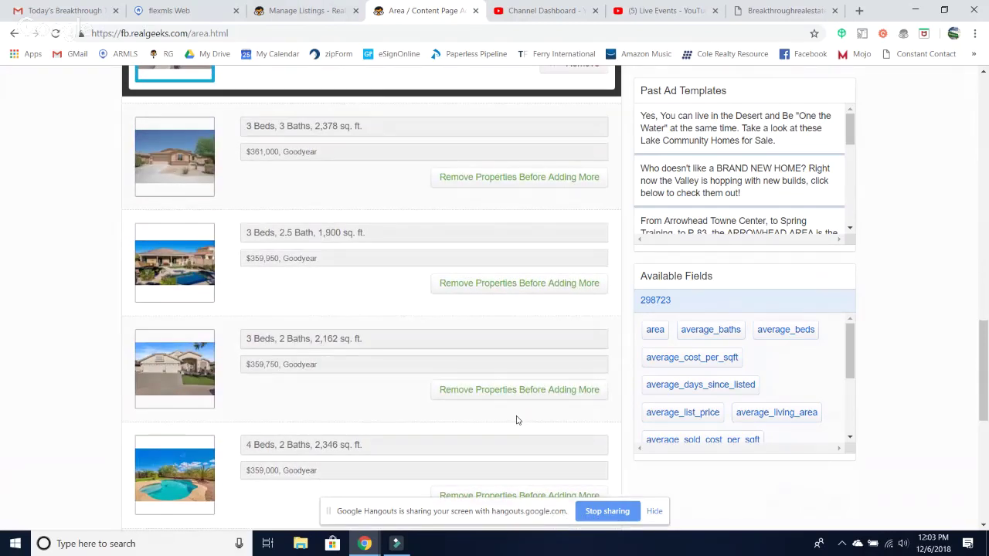
{"action": "scroll", "coordinate": [518, 421], "scroll_direction": "down", "scroll_amount": 3}
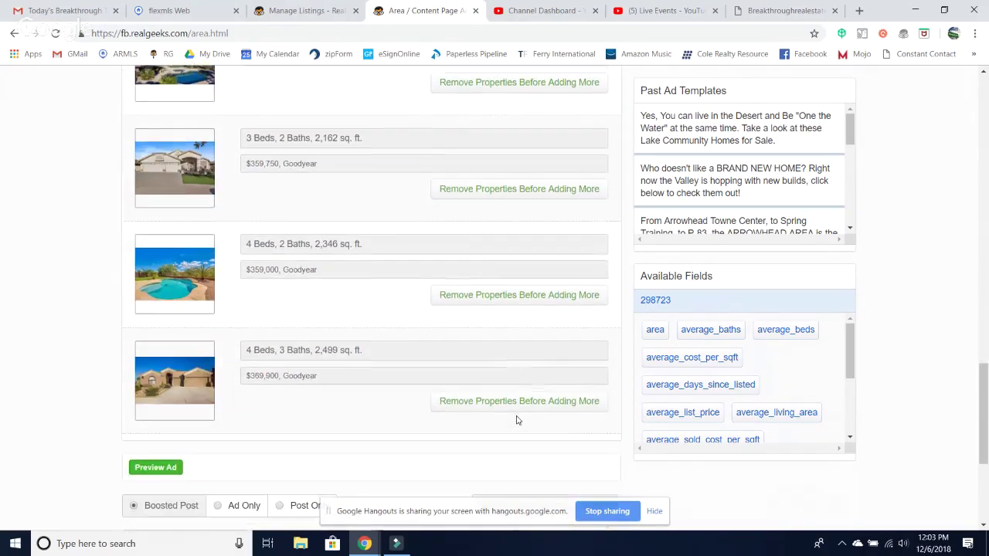
{"action": "scroll", "coordinate": [517, 420], "scroll_direction": "down", "scroll_amount": 3}
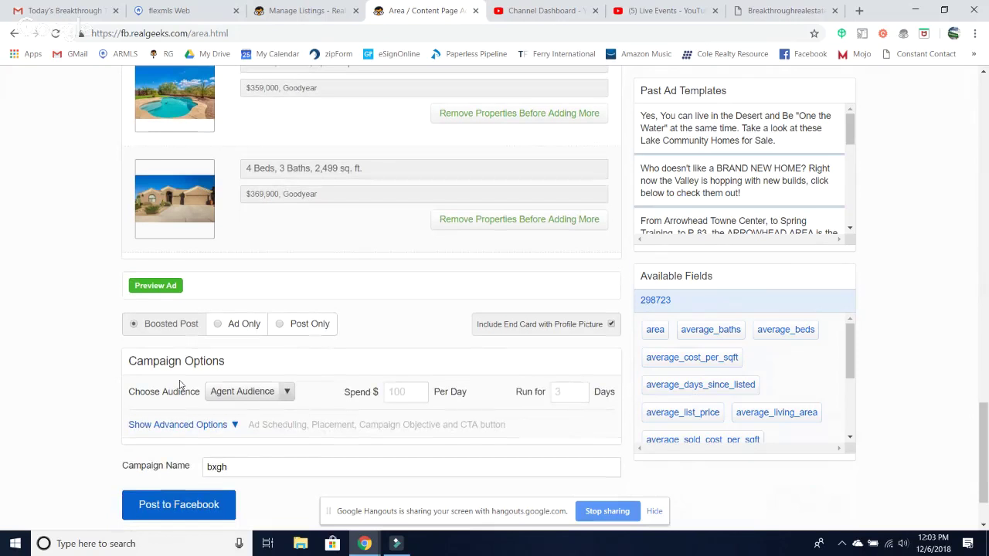
{"action": "left_click", "coordinate": [154, 287]}
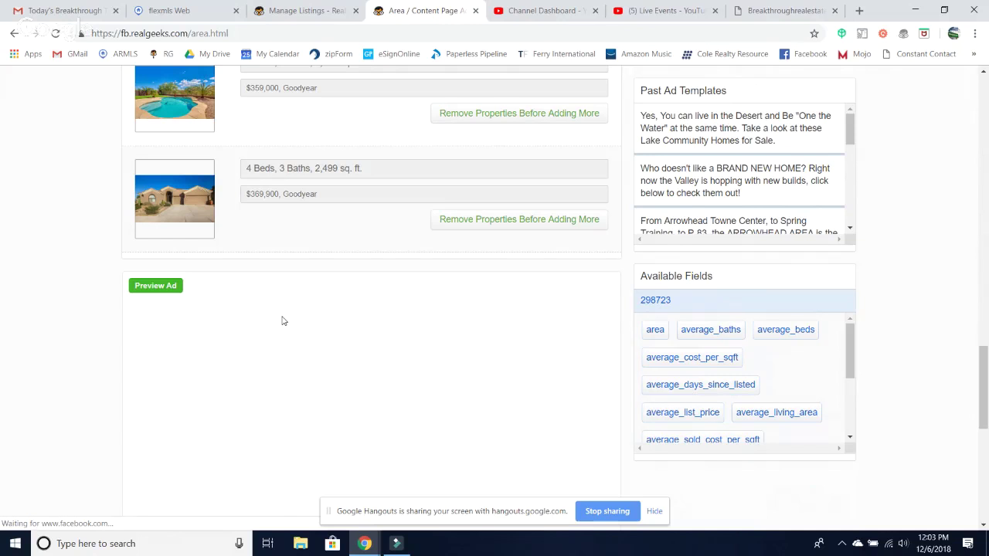
- Step the preview carousel from the first home through the fifth, then scroll down to the posting options
{"action": "scroll", "coordinate": [408, 295], "scroll_direction": "down", "scroll_amount": 2}
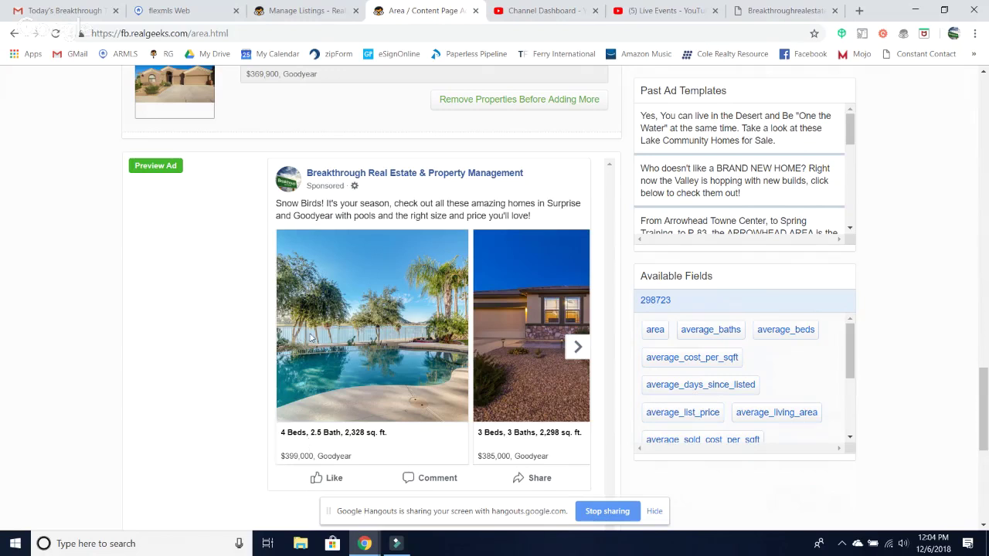
{"action": "left_click", "coordinate": [577, 348]}
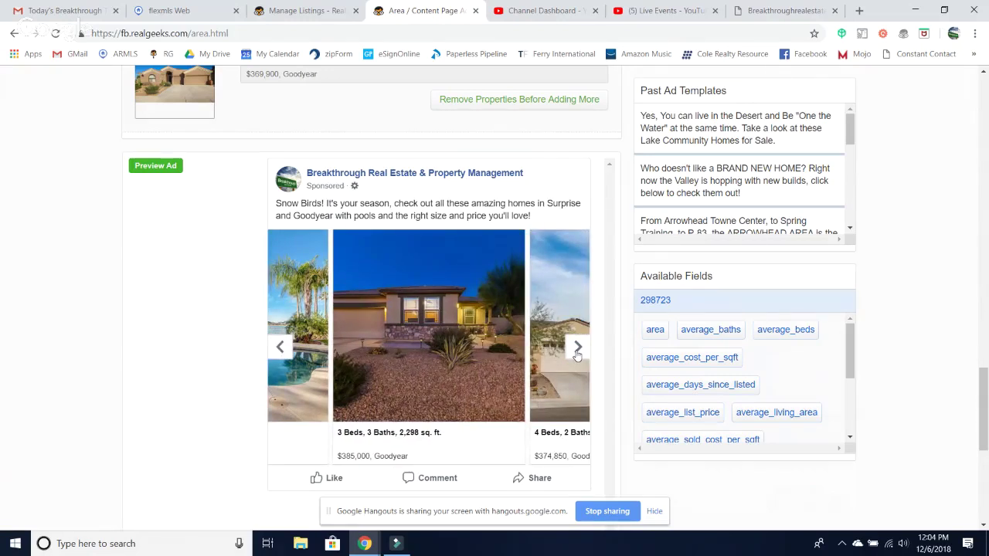
{"action": "left_click", "coordinate": [576, 350]}
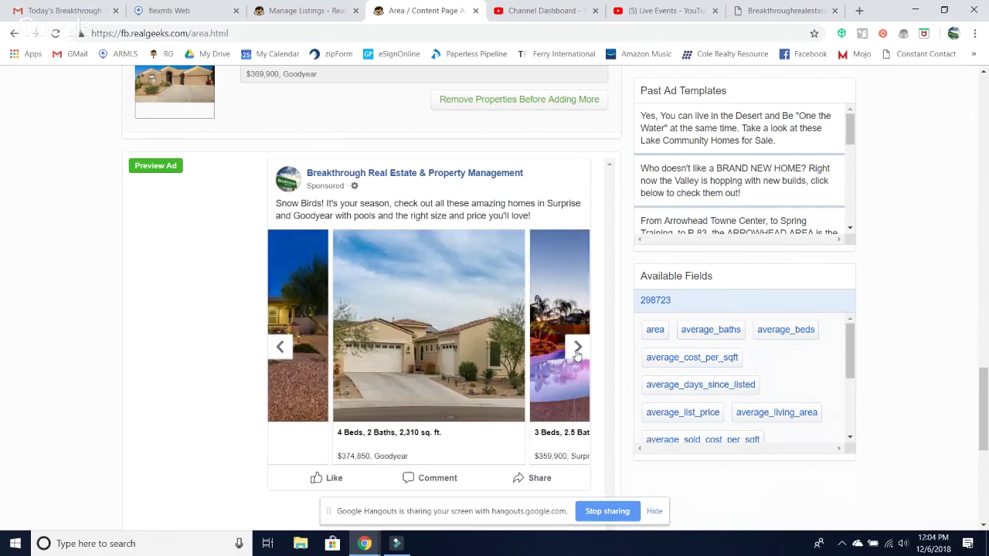
{"action": "left_click", "coordinate": [577, 349]}
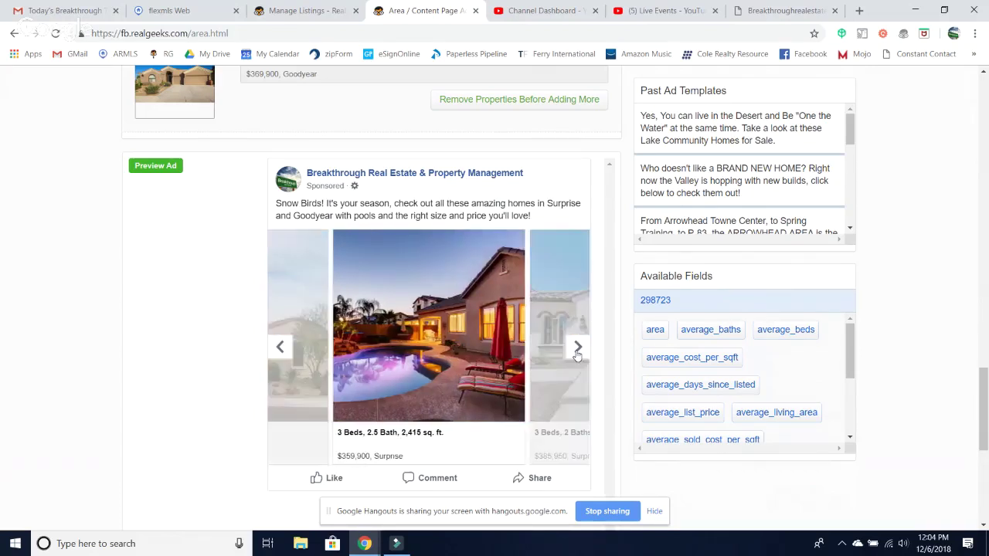
{"action": "left_click", "coordinate": [577, 349]}
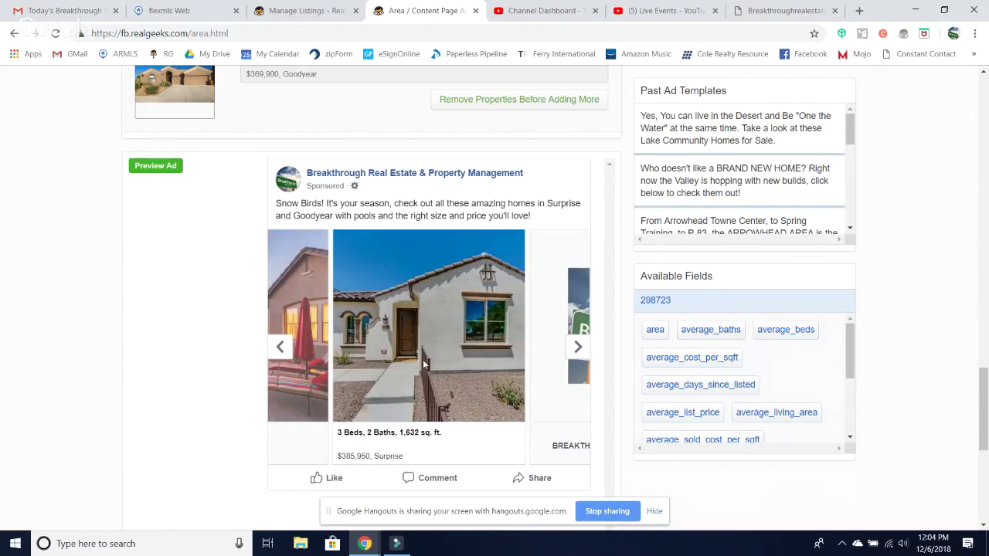
{"action": "scroll", "coordinate": [423, 359], "scroll_direction": "down", "scroll_amount": 2}
{"action": "scroll", "coordinate": [422, 363], "scroll_direction": "down", "scroll_amount": 3}
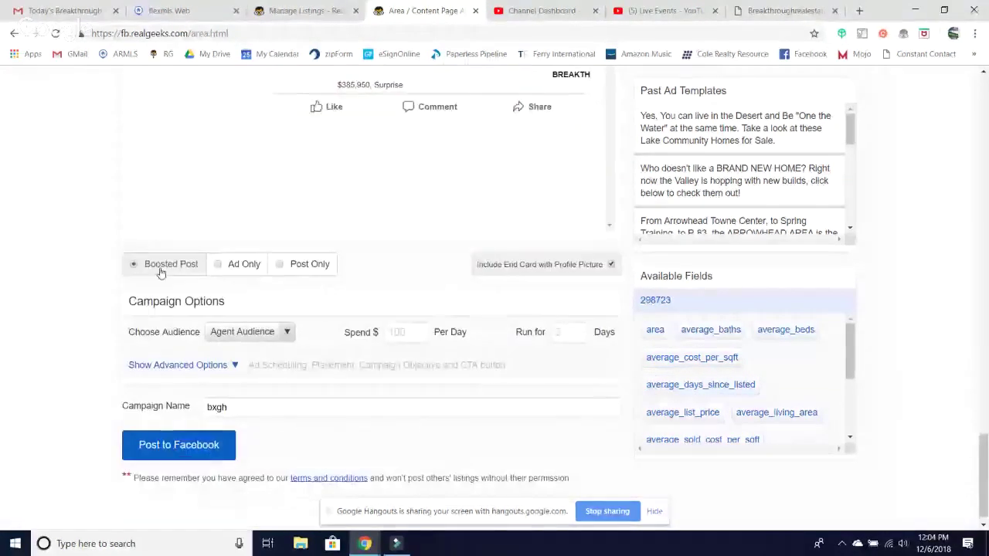
- Post the carousel to Facebook as Post Only with campaign name 'Snow bird ad', then return to the dashboard
{"action": "left_click", "coordinate": [282, 268]}
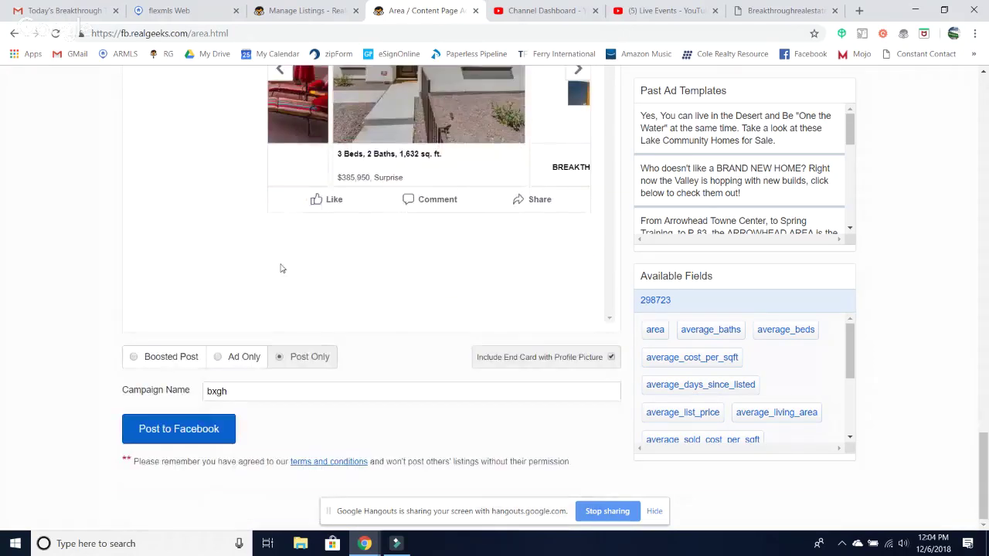
{"action": "left_click", "coordinate": [251, 393]}
{"action": "key", "text": "BackSpace"}
{"action": "key", "text": "BackSpace"}
{"action": "key", "text": "BackSpace"}
{"action": "key", "text": "BackSpace"}
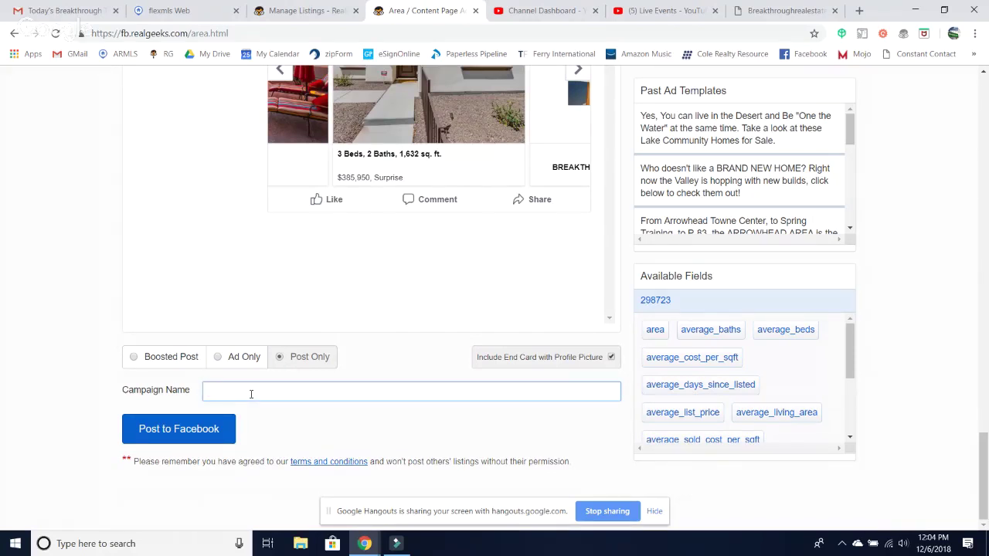
{"action": "type", "text": "Snow bird ad"}
{"action": "left_click", "coordinate": [195, 432]}
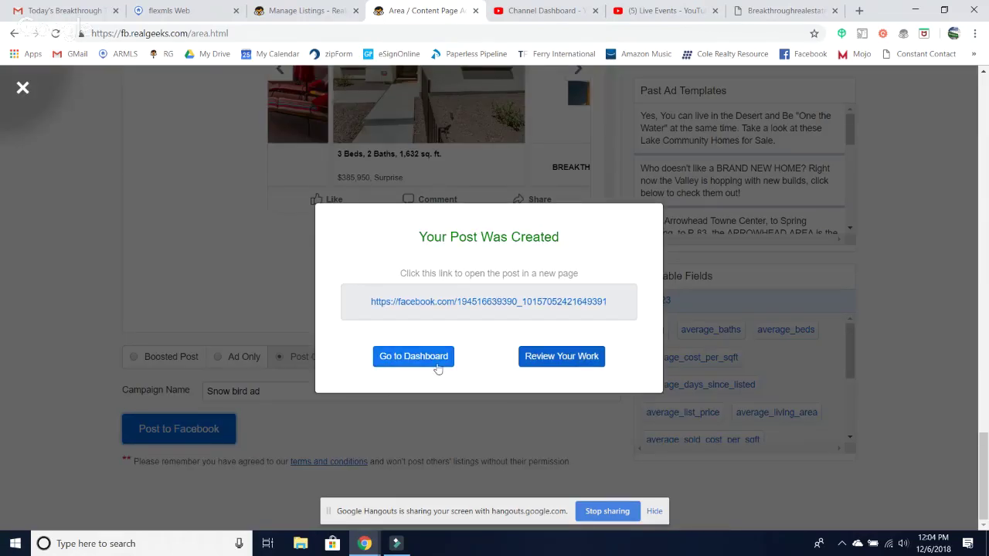
{"action": "left_click", "coordinate": [411, 363]}
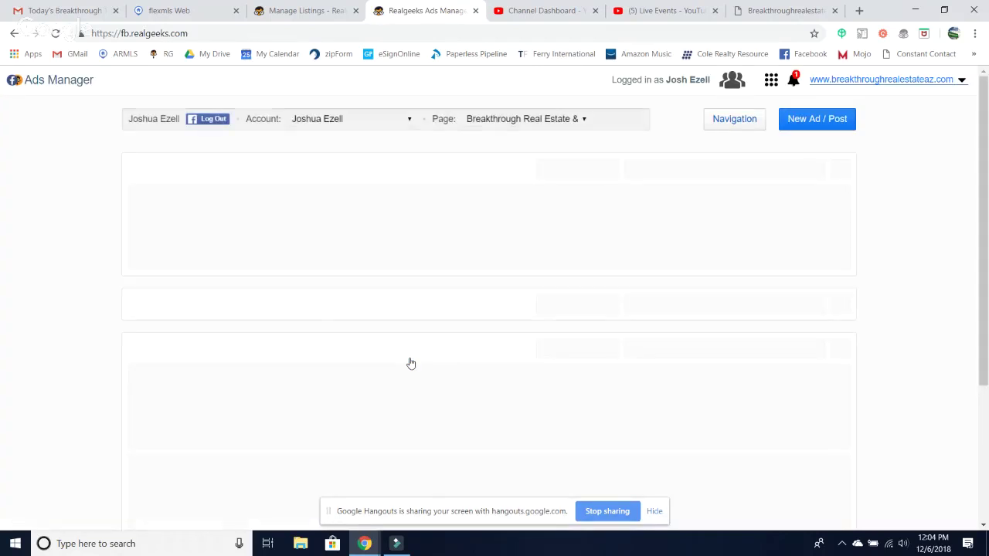
- Go from the Breakthrough property results back to the Advanced Search form
{"action": "left_click", "coordinate": [790, 13]}
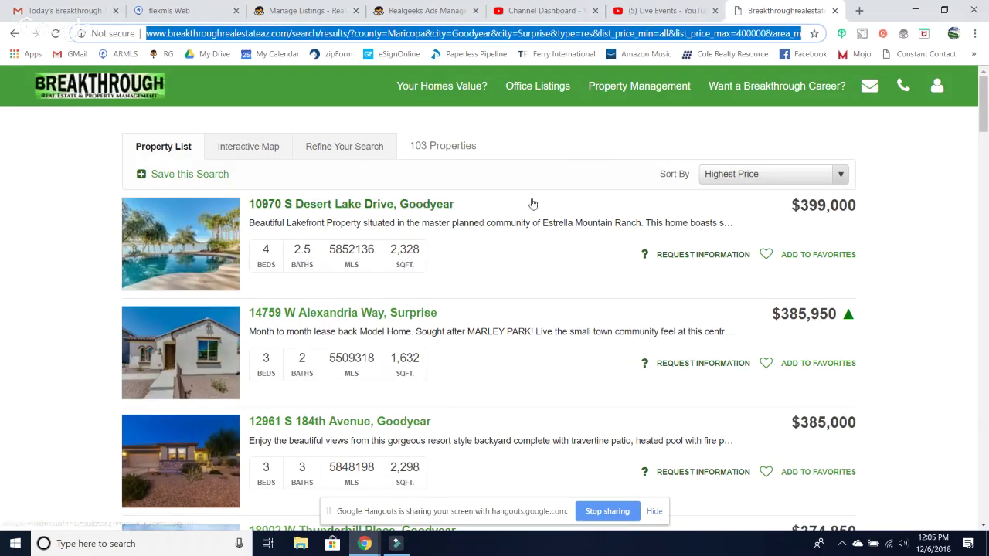
{"action": "left_click", "coordinate": [10, 36]}
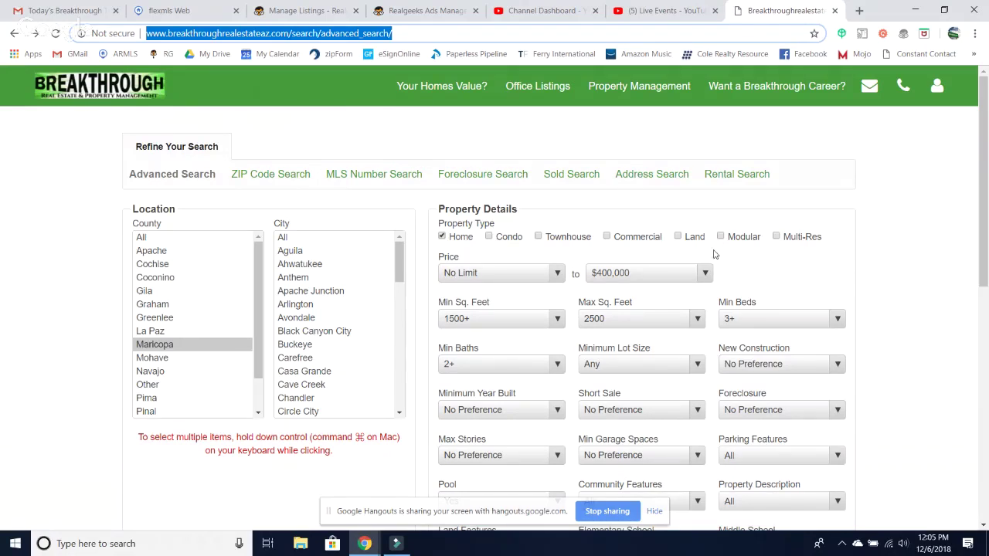
- Search with a $6 Million minimum price, no maximum price and no square-footage limits
{"action": "left_click", "coordinate": [555, 277]}
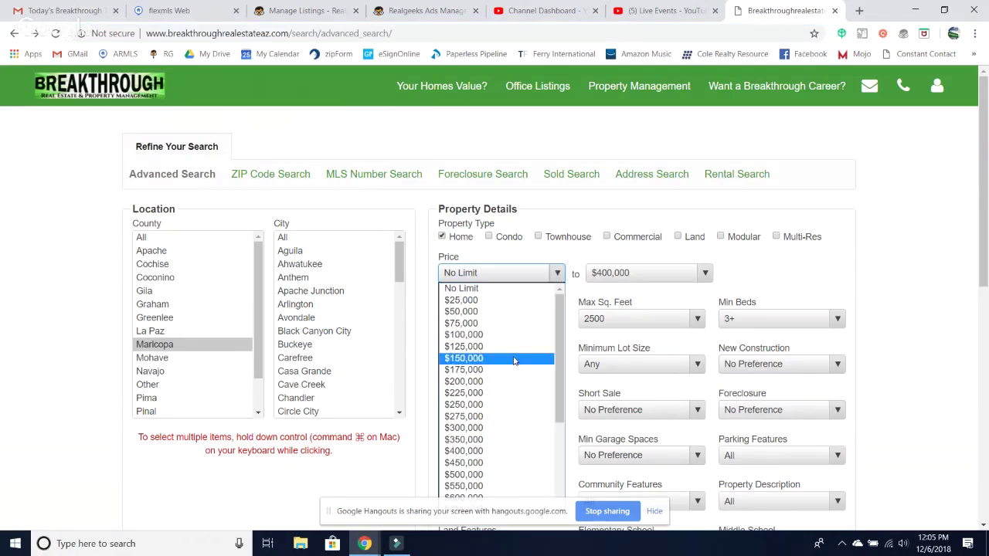
{"action": "scroll", "coordinate": [515, 354], "scroll_direction": "down", "scroll_amount": 4}
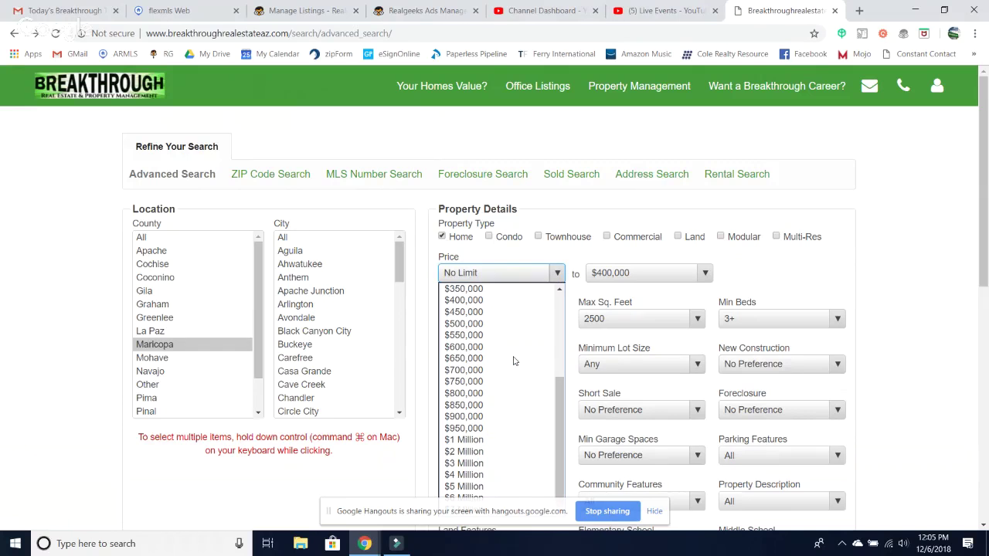
{"action": "left_click", "coordinate": [466, 498]}
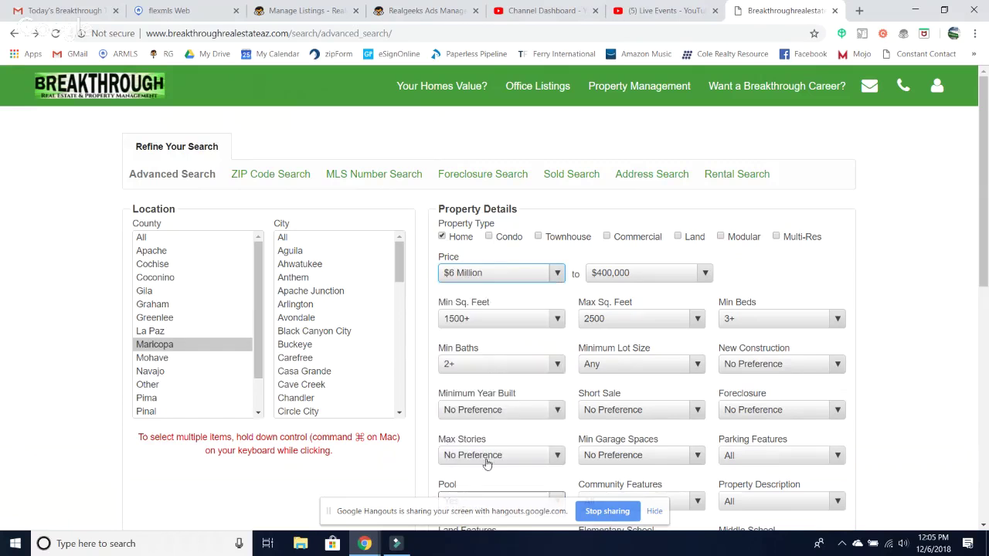
{"action": "left_click", "coordinate": [702, 275]}
{"action": "left_click", "coordinate": [618, 289]}
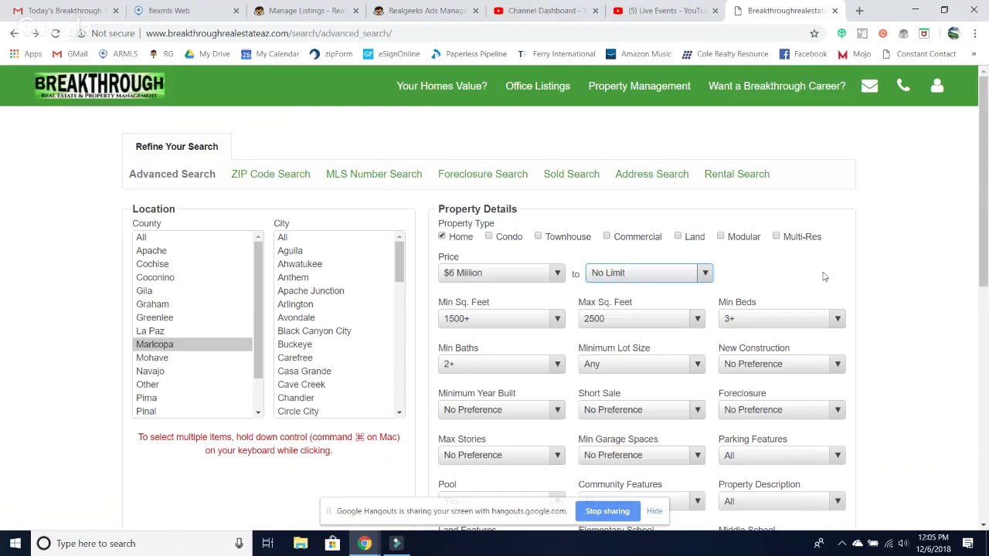
{"action": "left_click", "coordinate": [557, 321]}
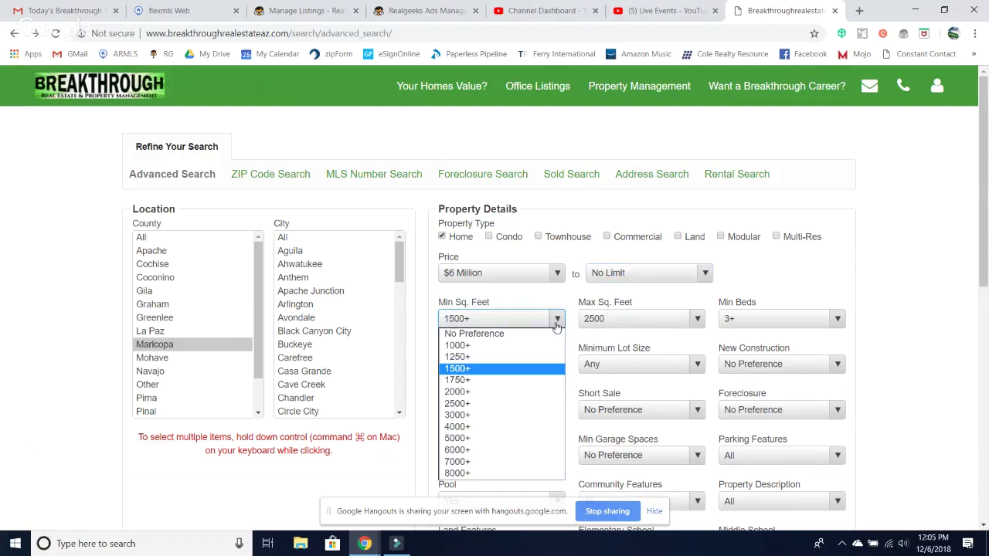
{"action": "left_click", "coordinate": [486, 334]}
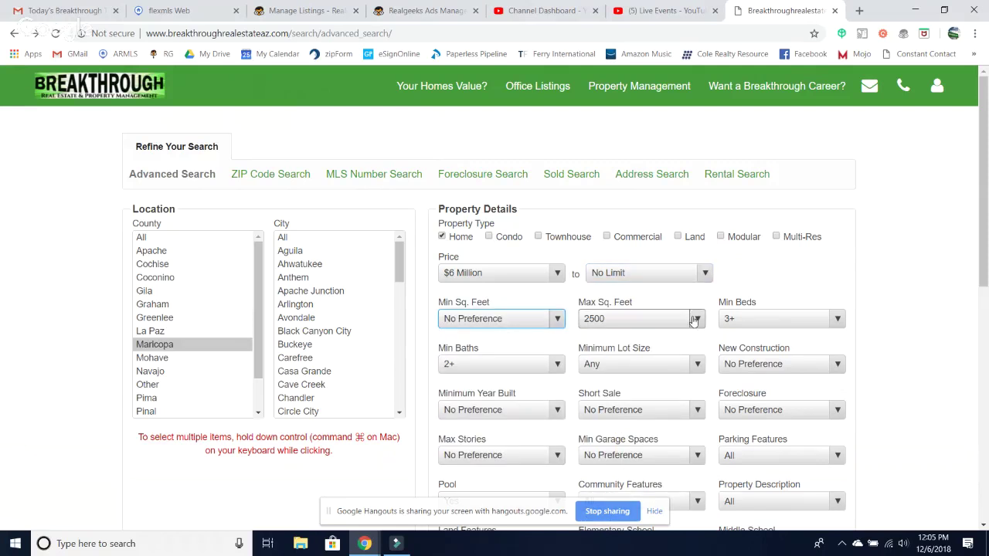
{"action": "left_click", "coordinate": [696, 319]}
{"action": "left_click", "coordinate": [622, 334]}
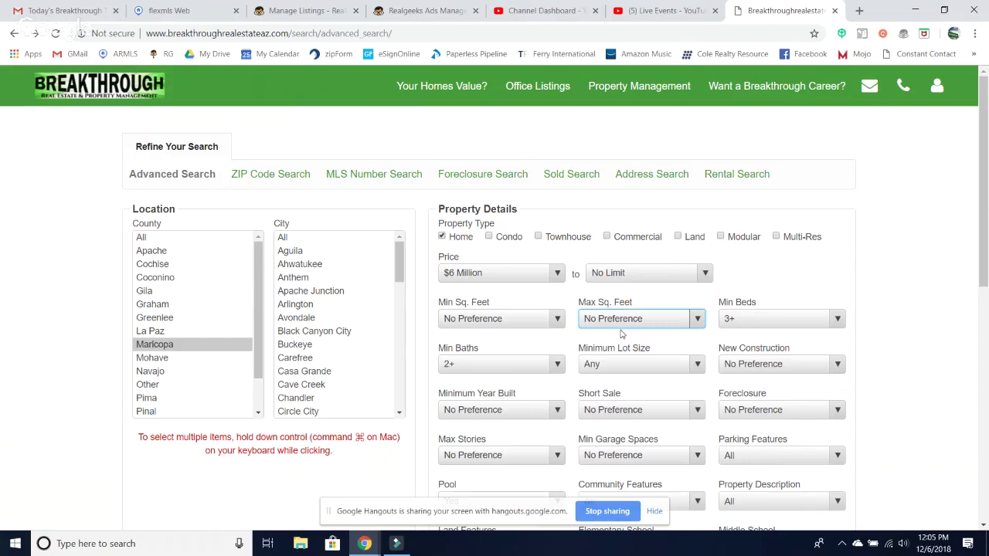
{"action": "scroll", "coordinate": [621, 333], "scroll_direction": "down", "scroll_amount": 4}
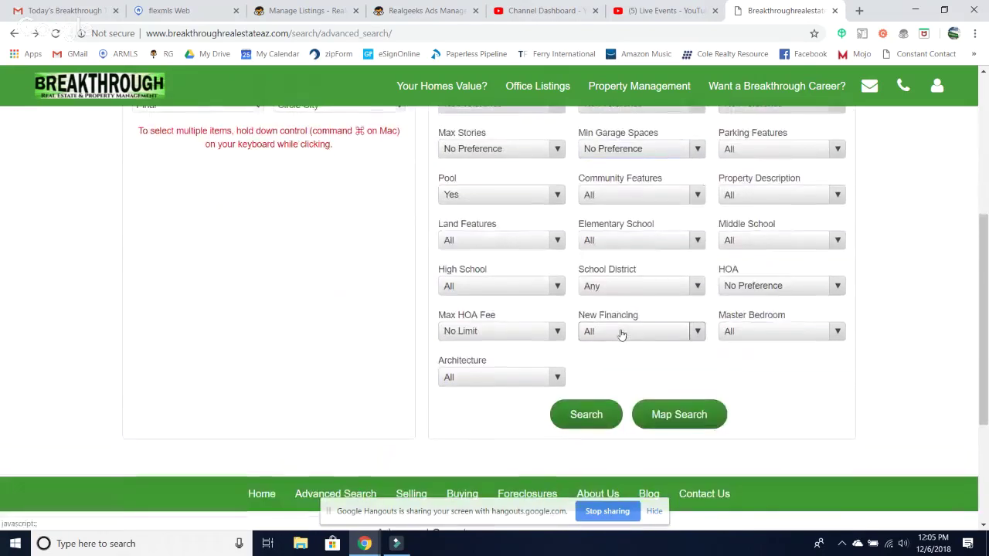
{"action": "left_click", "coordinate": [597, 414]}
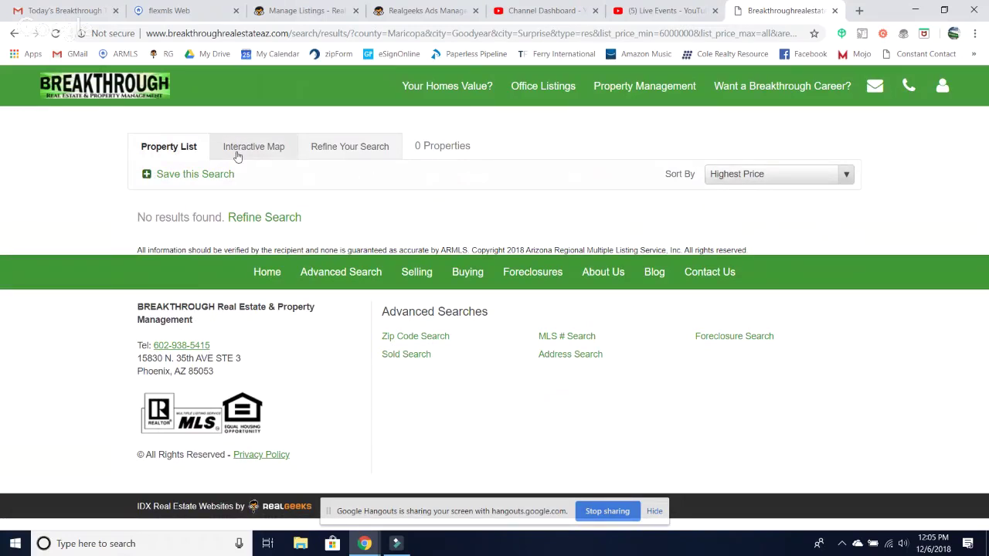
- Refine the search to Maricopa county with no city selected and rerun it
{"action": "left_click", "coordinate": [336, 156]}
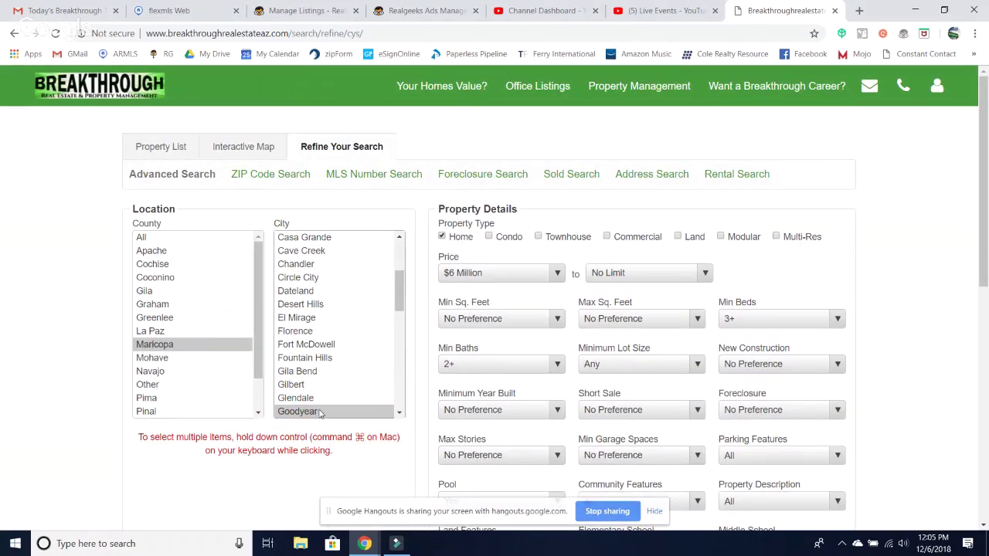
{"action": "left_click", "coordinate": [157, 348]}
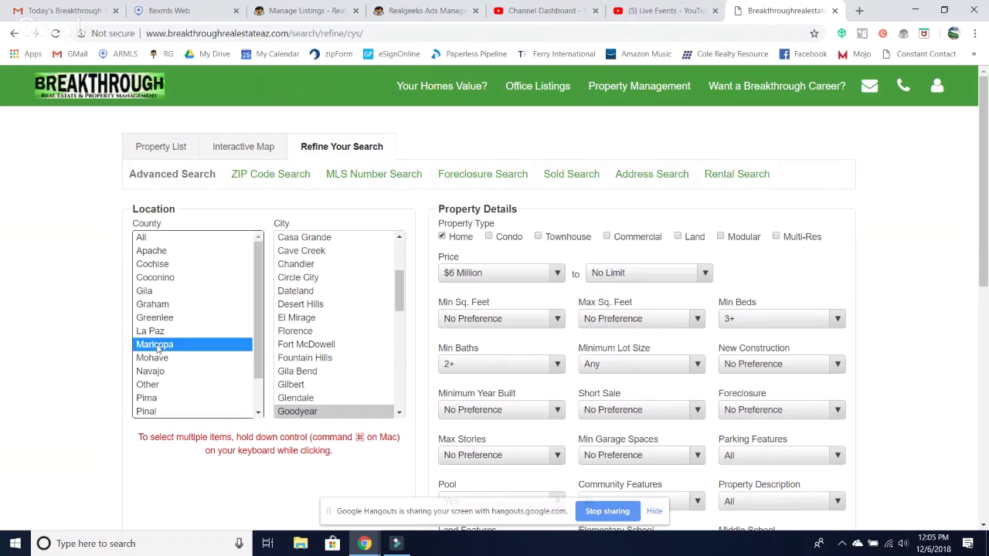
{"action": "scroll", "coordinate": [299, 412], "scroll_direction": "down", "scroll_amount": 5}
{"action": "left_click", "coordinate": [299, 412]}
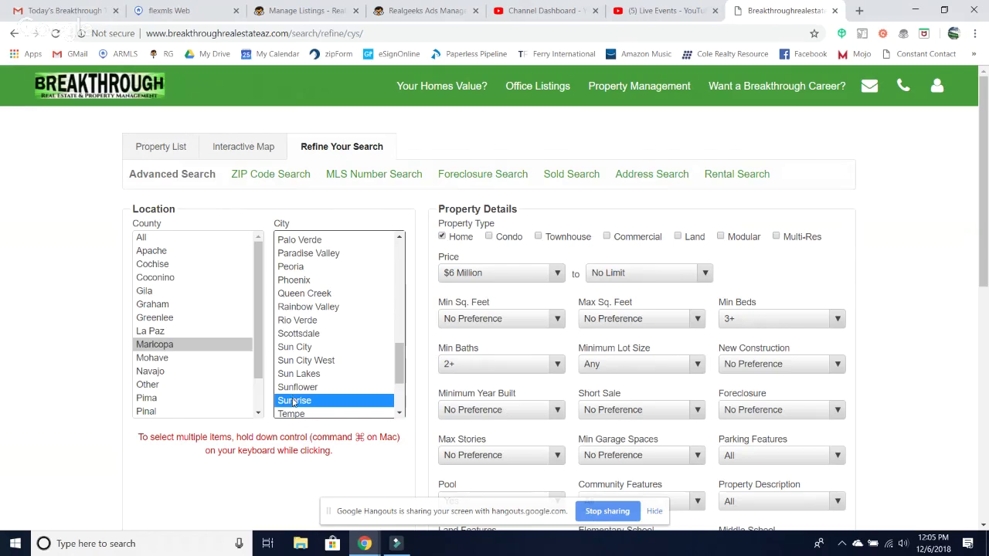
{"action": "left_click", "coordinate": [295, 401], "text": "ctrl"}
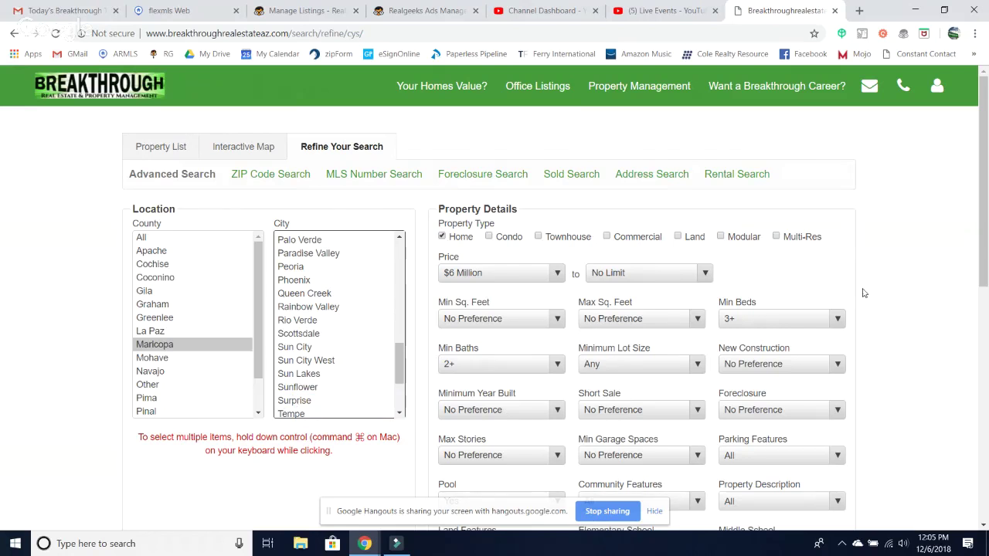
{"action": "scroll", "coordinate": [865, 293], "scroll_direction": "down", "scroll_amount": 10}
{"action": "left_click", "coordinate": [587, 207]}
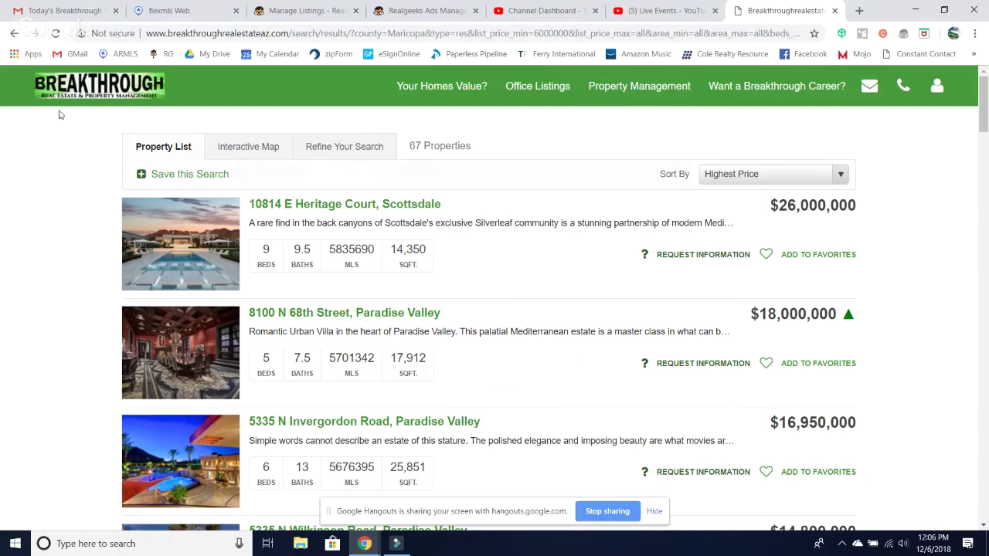
- Go back to the search criteria and set HOA to No and Foreclosure to Yes
{"action": "left_click", "coordinate": [13, 35]}
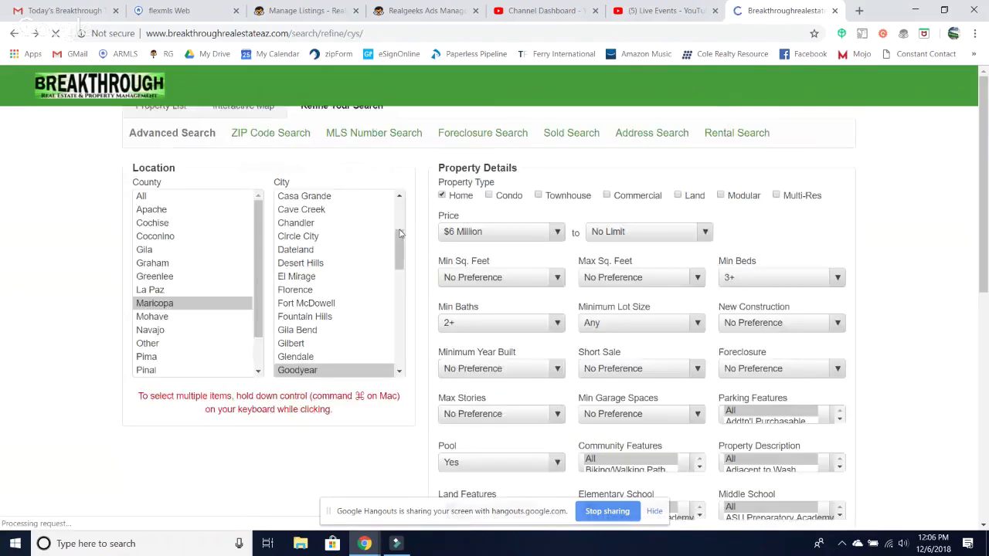
{"action": "scroll", "coordinate": [667, 346], "scroll_direction": "up", "scroll_amount": 3}
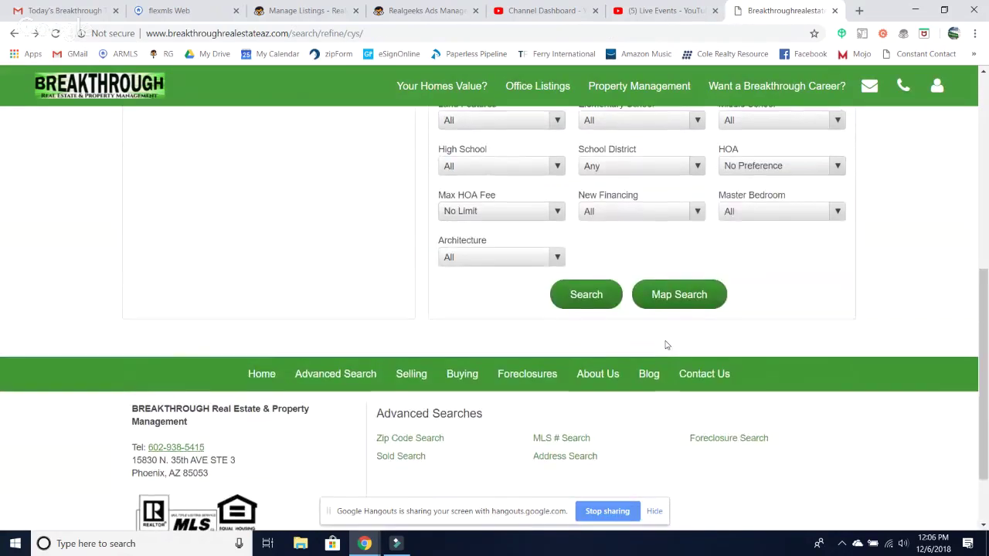
{"action": "scroll", "coordinate": [667, 346], "scroll_direction": "up", "scroll_amount": 1}
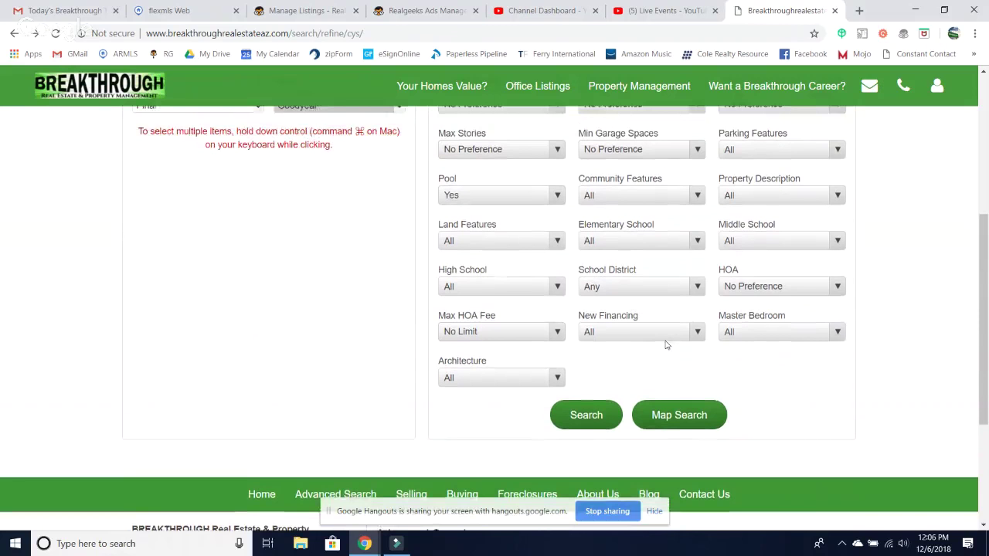
{"action": "left_click", "coordinate": [771, 318]}
{"action": "left_click", "coordinate": [742, 357]}
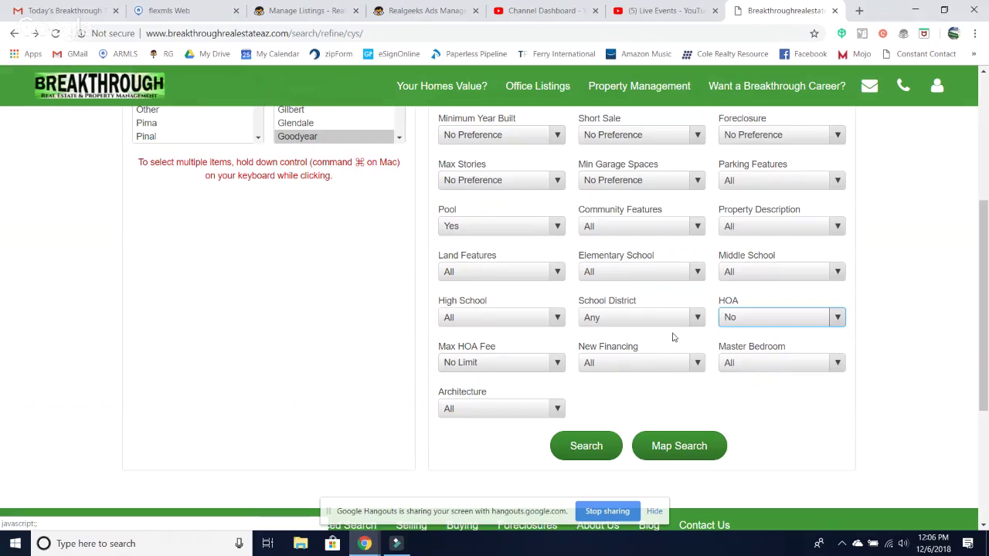
{"action": "scroll", "coordinate": [676, 340], "scroll_direction": "up", "scroll_amount": 3}
{"action": "left_click", "coordinate": [748, 299]}
{"action": "left_click", "coordinate": [734, 324]}
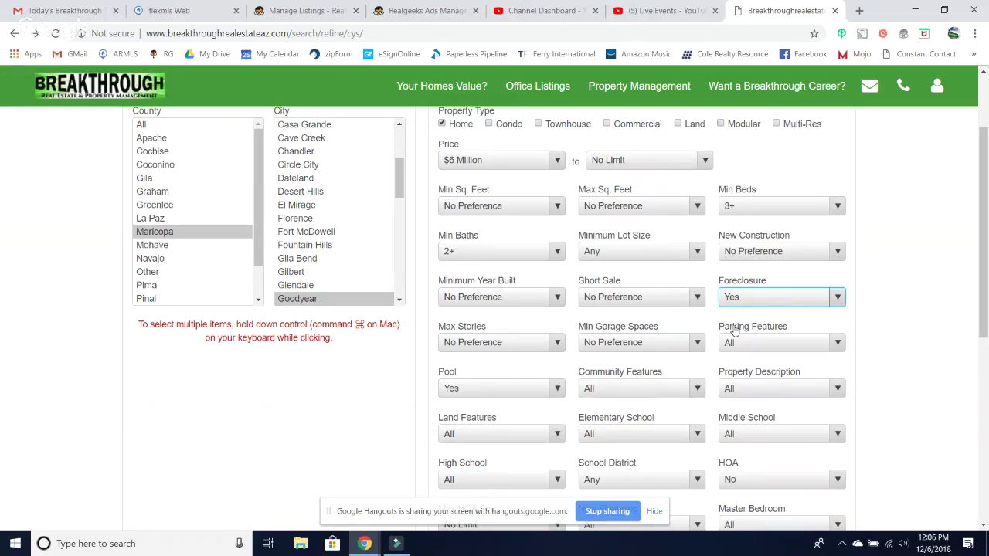
- Browse the Property Description options, then return to Real Geeks Ads Manager
{"action": "scroll", "coordinate": [736, 330], "scroll_direction": "up", "scroll_amount": 1}
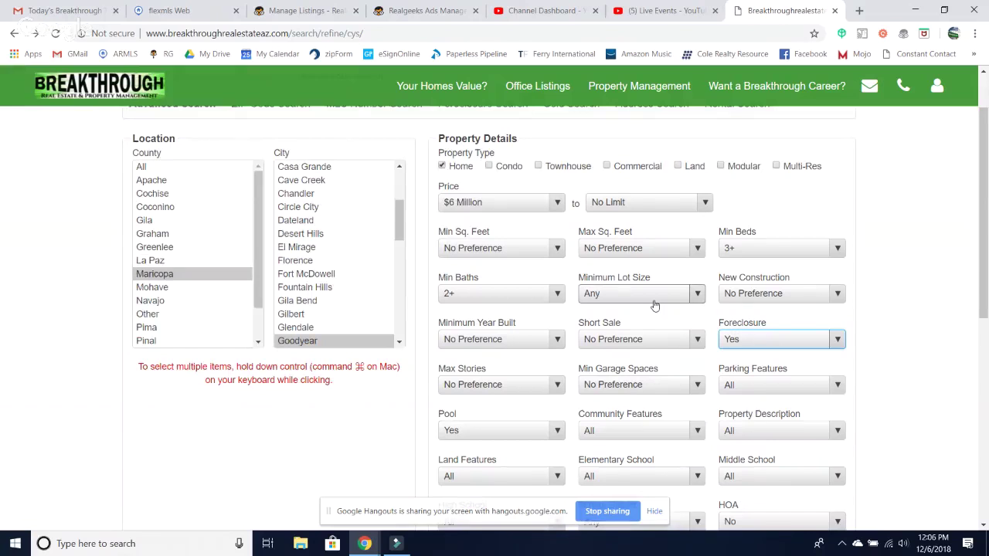
{"action": "scroll", "coordinate": [655, 305], "scroll_direction": "up", "scroll_amount": 1}
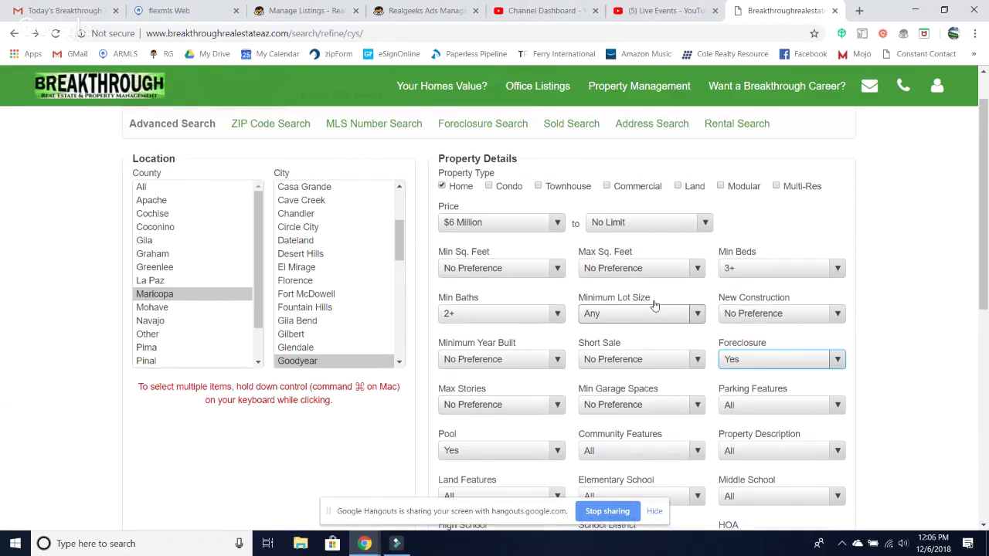
{"action": "scroll", "coordinate": [867, 406], "scroll_direction": "down", "scroll_amount": 3}
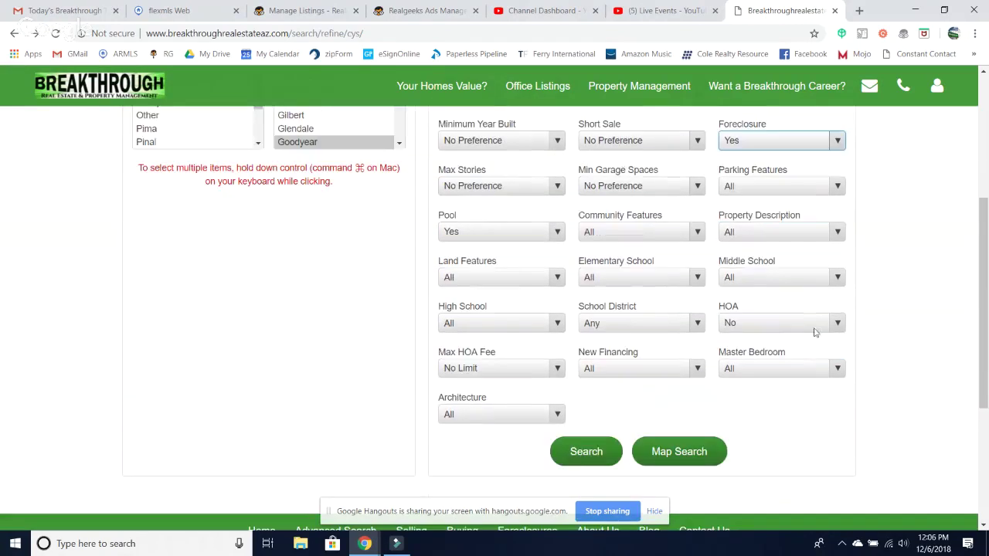
{"action": "left_click", "coordinate": [759, 232]}
{"action": "scroll", "coordinate": [769, 278], "scroll_direction": "down", "scroll_amount": 1}
{"action": "scroll", "coordinate": [764, 270], "scroll_direction": "down", "scroll_amount": 3}
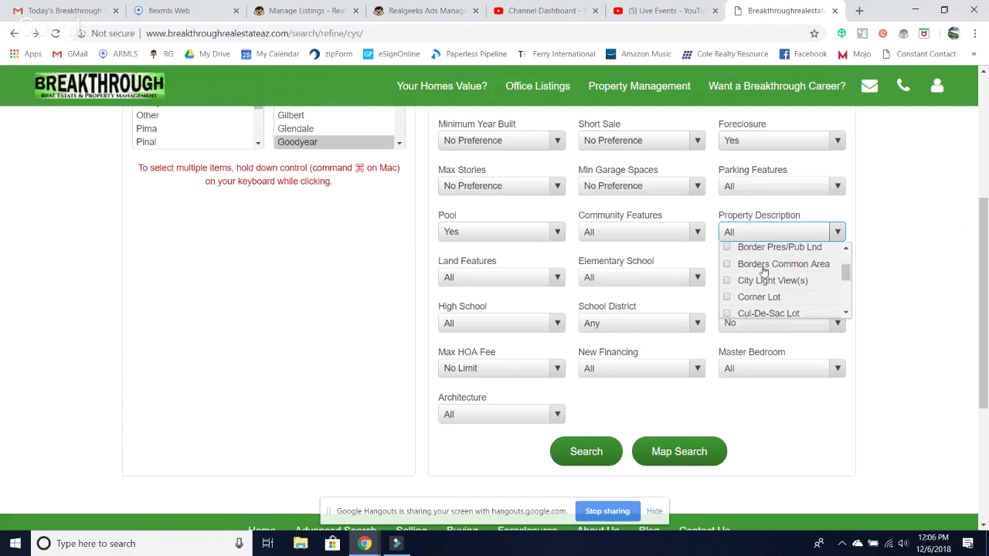
{"action": "scroll", "coordinate": [754, 287], "scroll_direction": "down", "scroll_amount": 2}
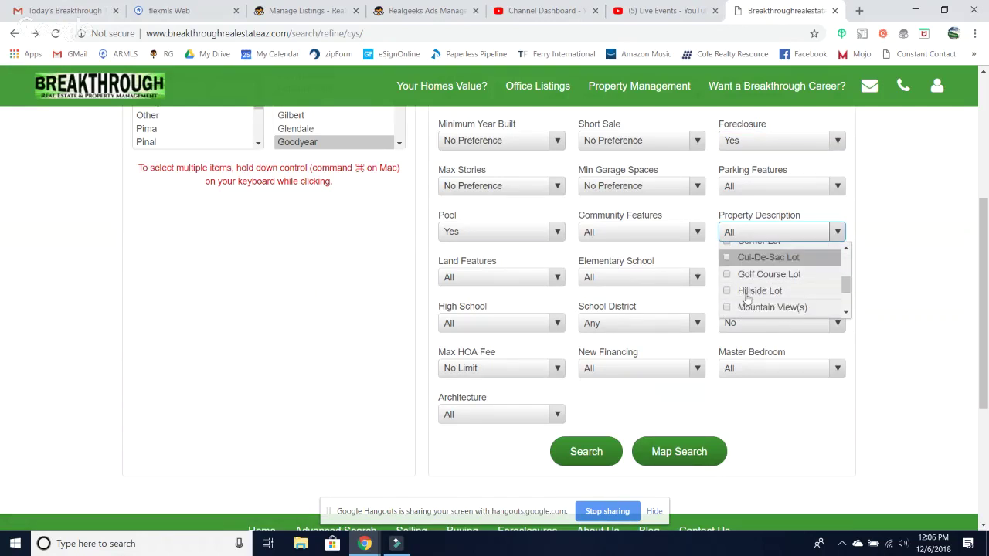
{"action": "scroll", "coordinate": [754, 283], "scroll_direction": "down", "scroll_amount": 4}
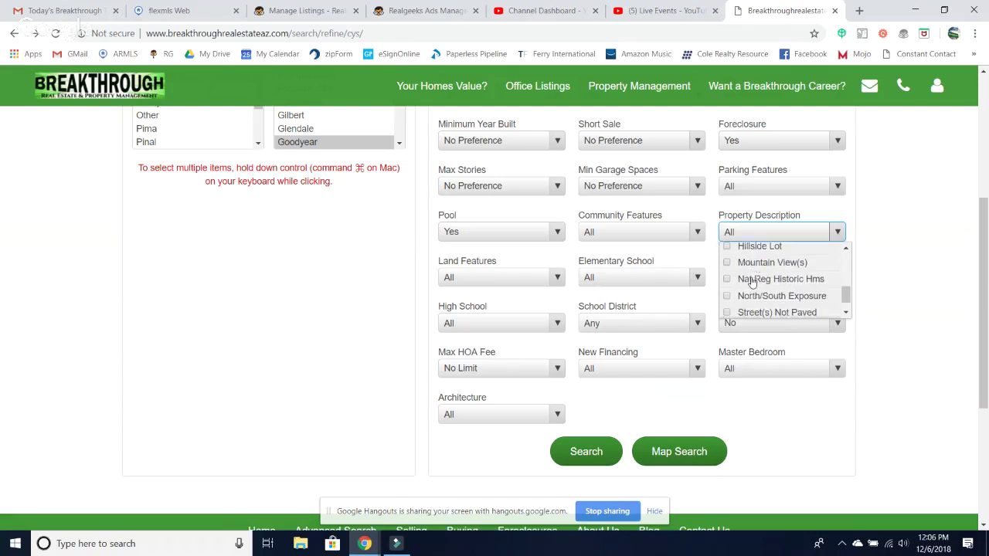
{"action": "scroll", "coordinate": [787, 263], "scroll_direction": "down", "scroll_amount": 1}
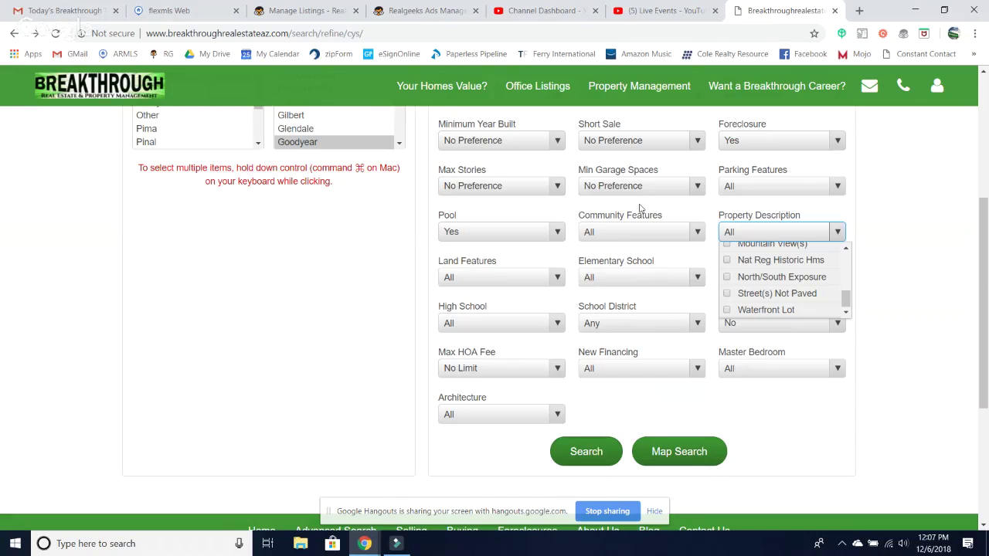
{"action": "left_click", "coordinate": [425, 10]}
- Start a new Multiple Image / Link ad from the New Ad / Post menu
{"action": "left_click", "coordinate": [820, 122]}
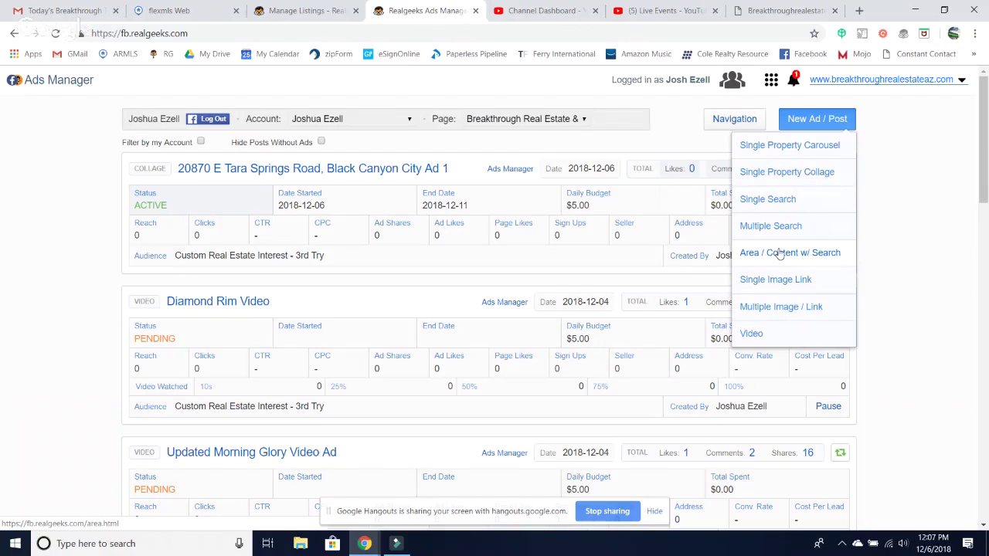
{"action": "left_click", "coordinate": [762, 307]}
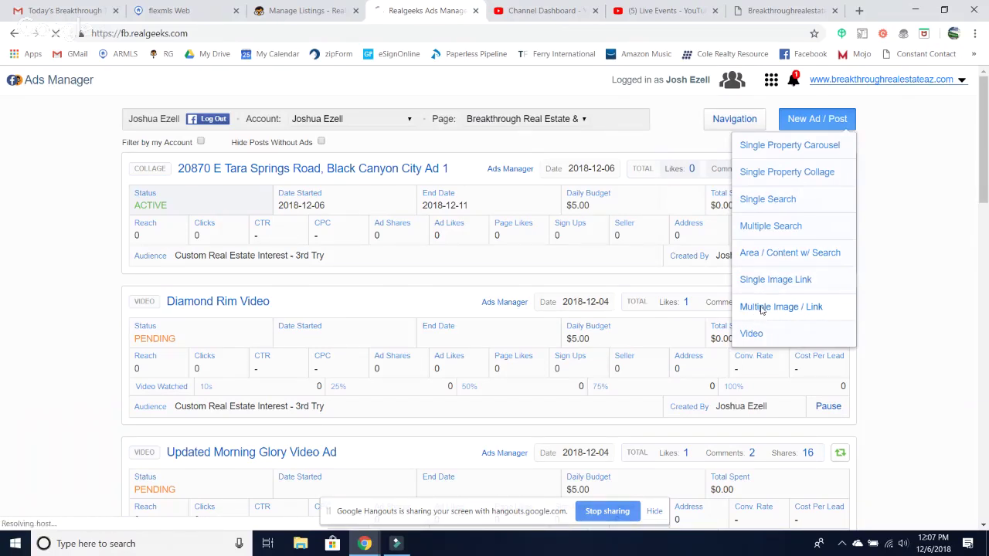
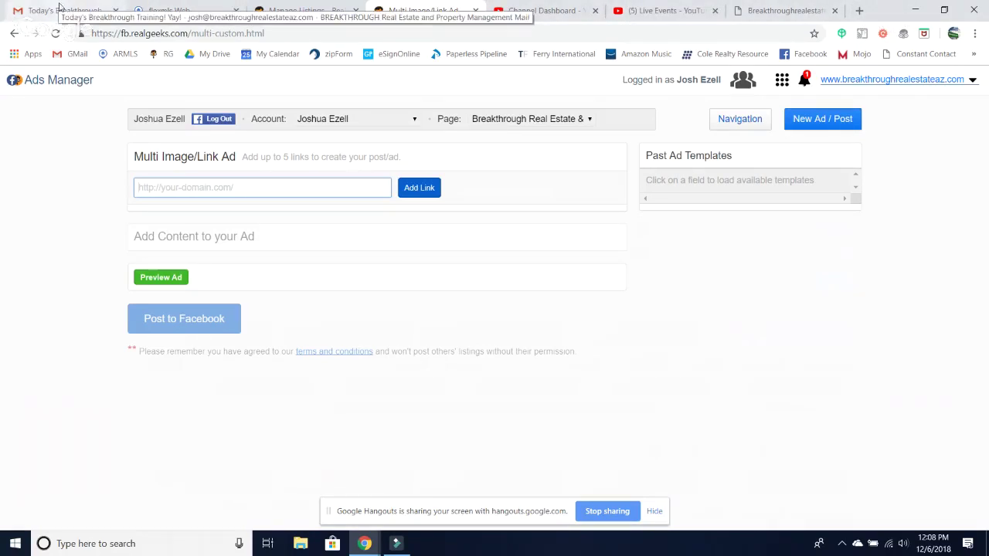
- Open the CoStar homepage in a new tab, select its web address, and return to the ad
{"action": "left_click", "coordinate": [860, 10]}
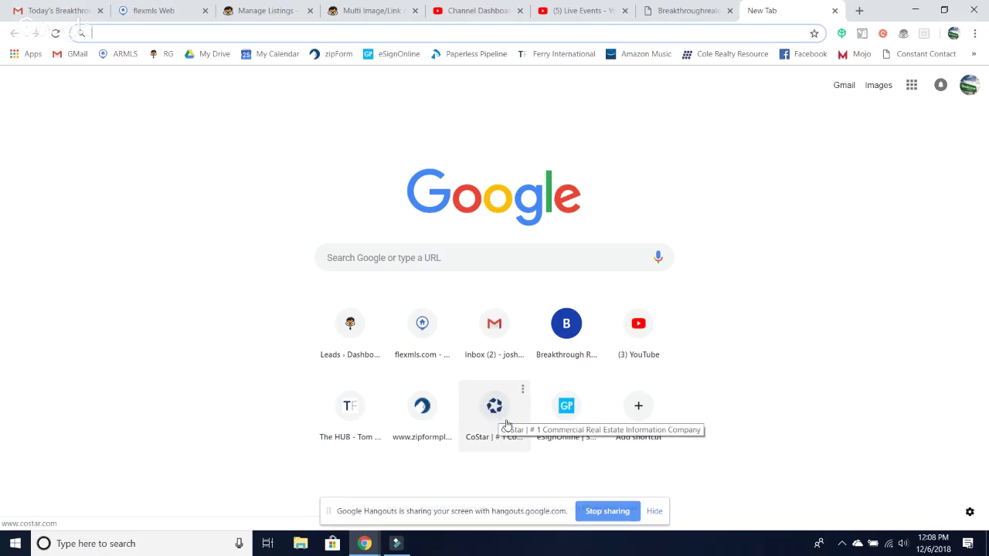
{"action": "left_click", "coordinate": [500, 420]}
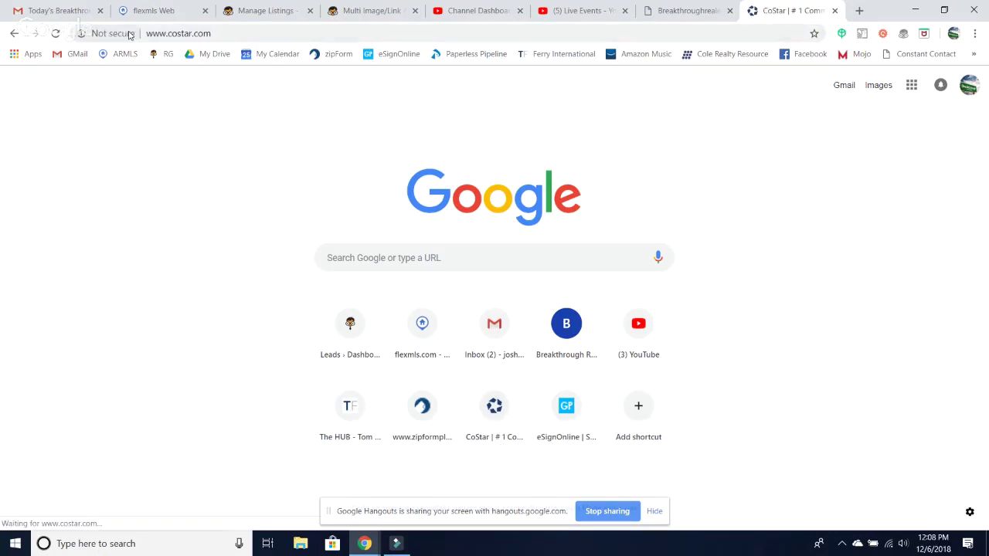
{"action": "left_click", "coordinate": [189, 33]}
{"action": "key", "text": "ctrl+c"}
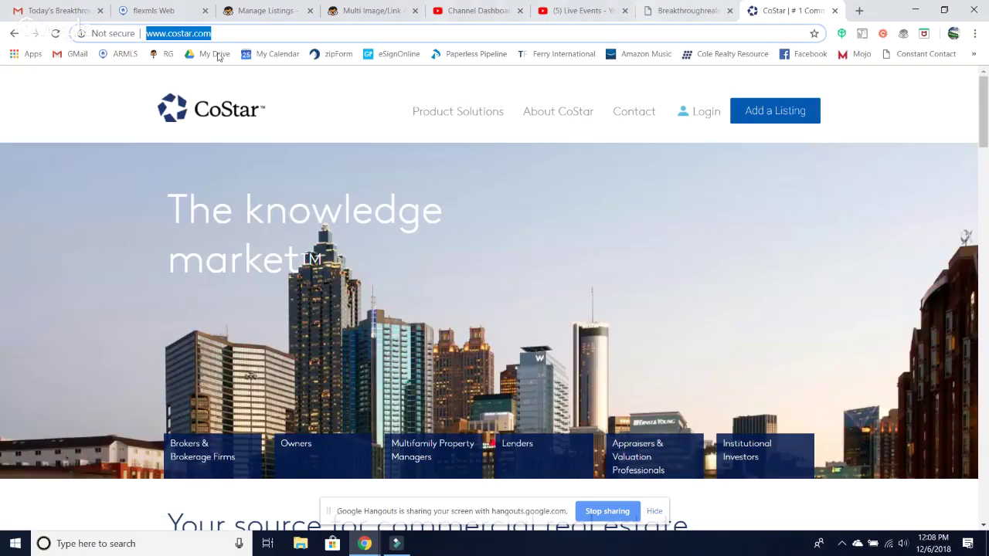
{"action": "left_click", "coordinate": [389, 13]}
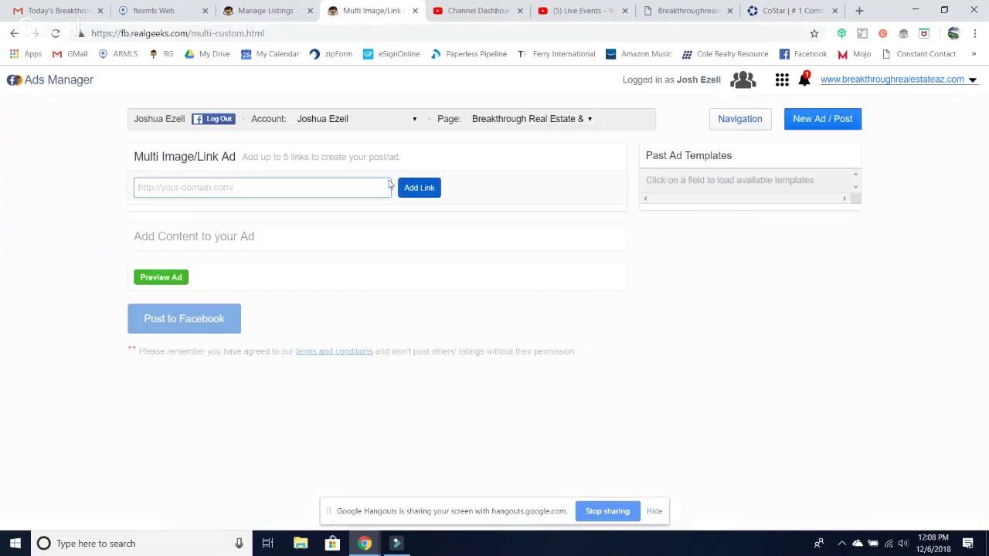
{"action": "left_click", "coordinate": [209, 192]}
{"action": "key", "text": "ctrl+v"}
{"action": "left_click", "coordinate": [421, 189]}
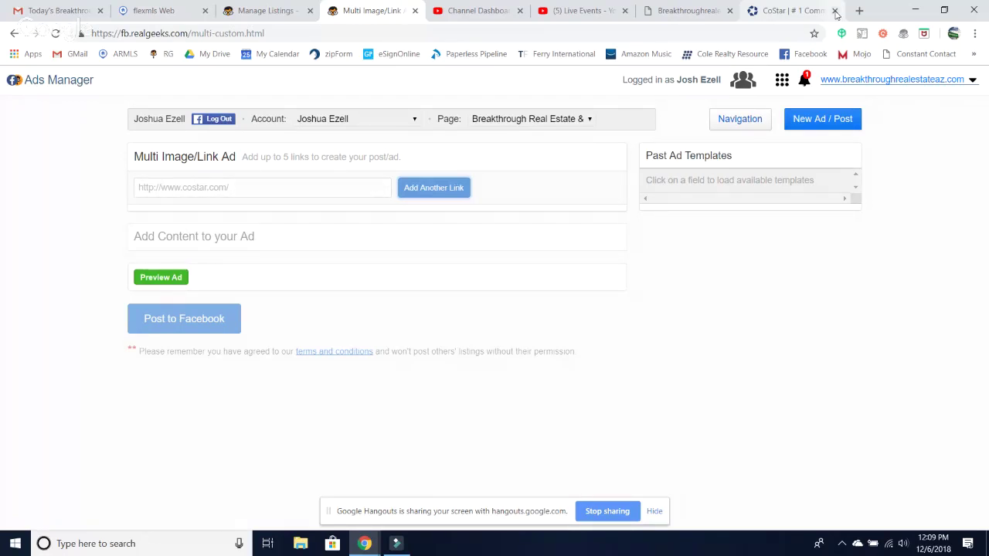
- Close the CoStar tab and refill the link field with the CoStar address from suggestions
{"action": "left_click", "coordinate": [835, 13]}
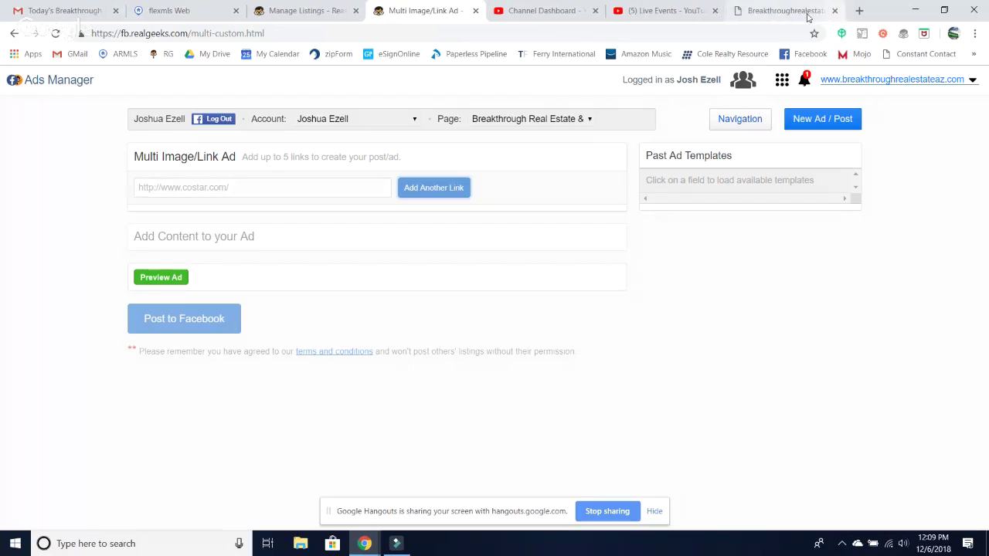
{"action": "left_click", "coordinate": [242, 189]}
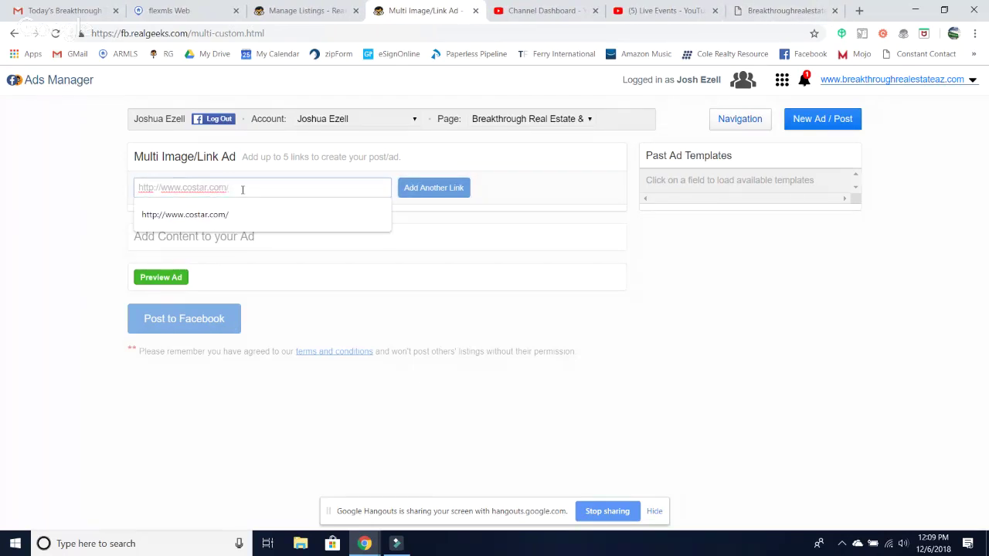
{"action": "left_click", "coordinate": [229, 216]}
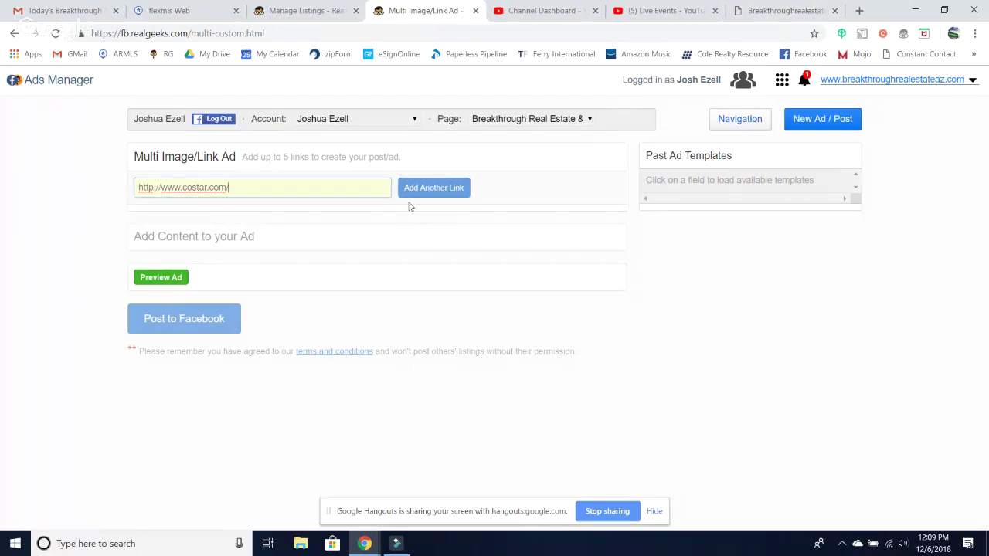
{"action": "left_click", "coordinate": [435, 191]}
- Discard the unsaved multi-link ad, start a Single Video/Link Ad, and open a blank tab
{"action": "left_click", "coordinate": [844, 126]}
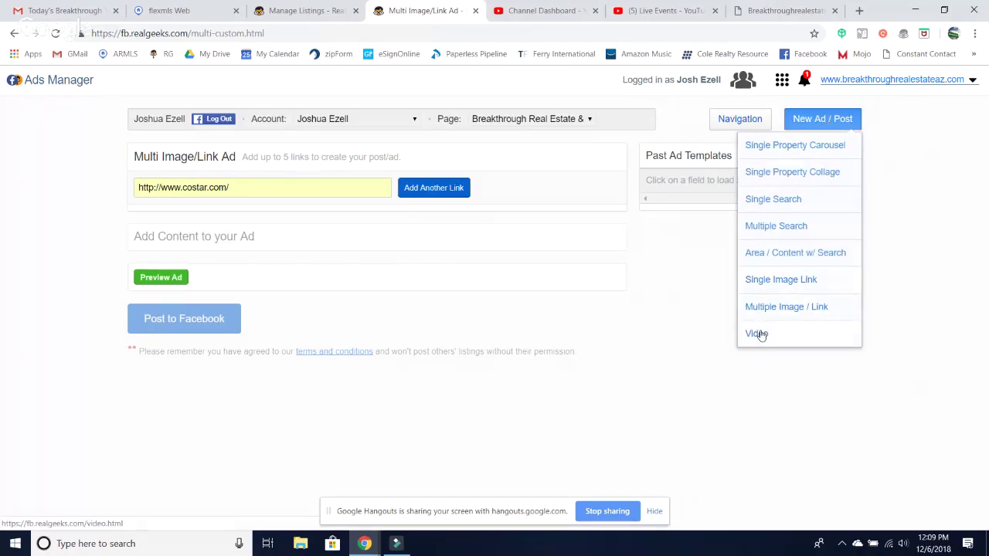
{"action": "left_click", "coordinate": [760, 333]}
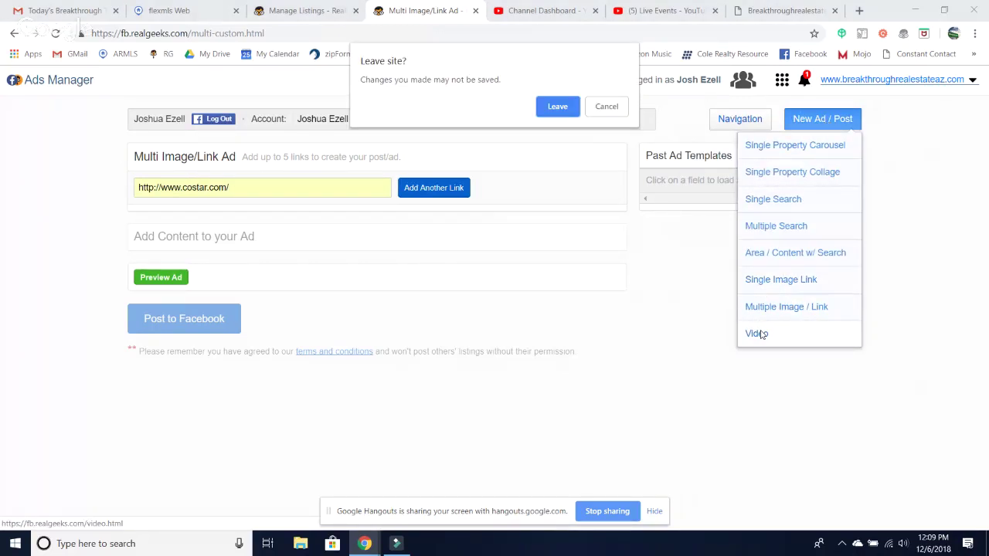
{"action": "left_click", "coordinate": [557, 107]}
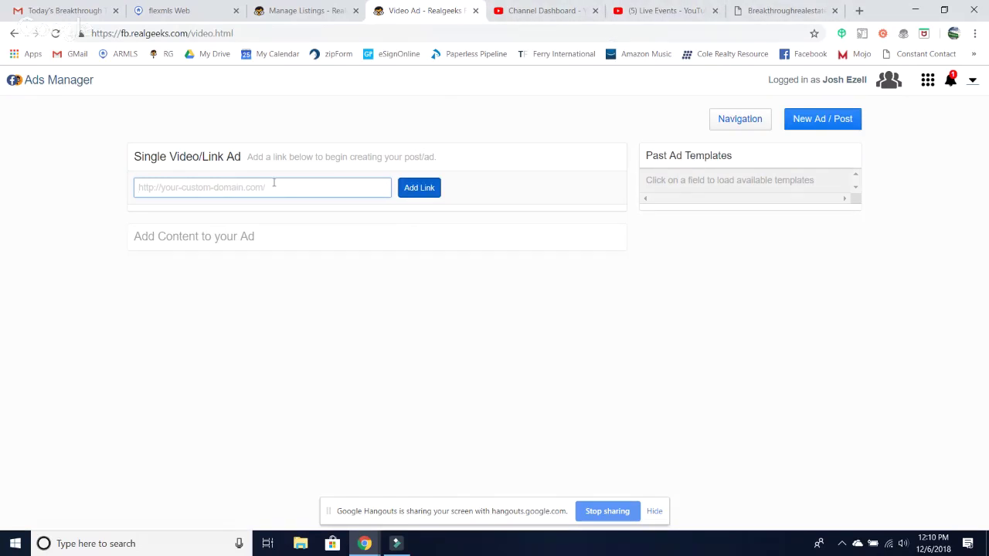
{"action": "left_click", "coordinate": [857, 13]}
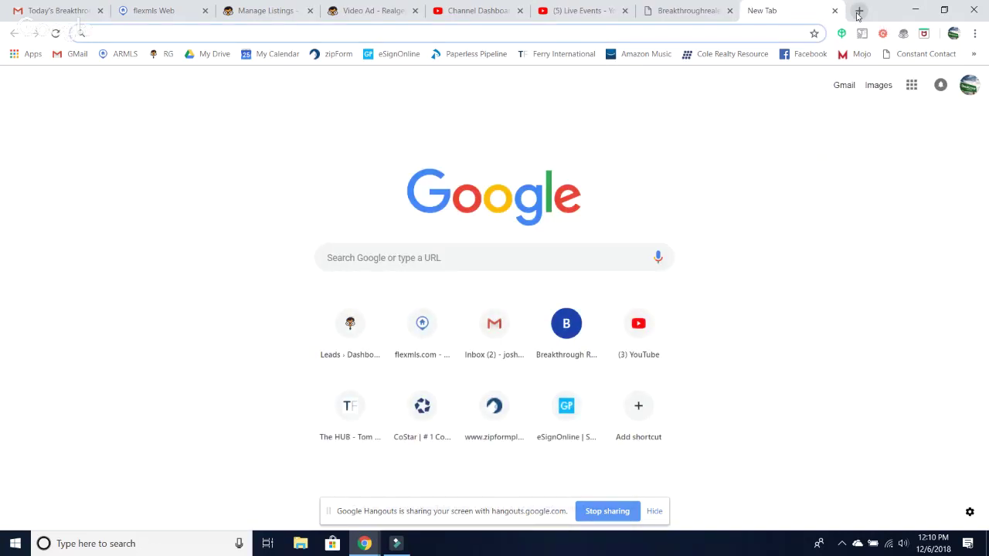
- Open the 'Touring A $13,250,000 Piece Of New York City History' video from YouTube history and select its URL
{"action": "left_click", "coordinate": [638, 325]}
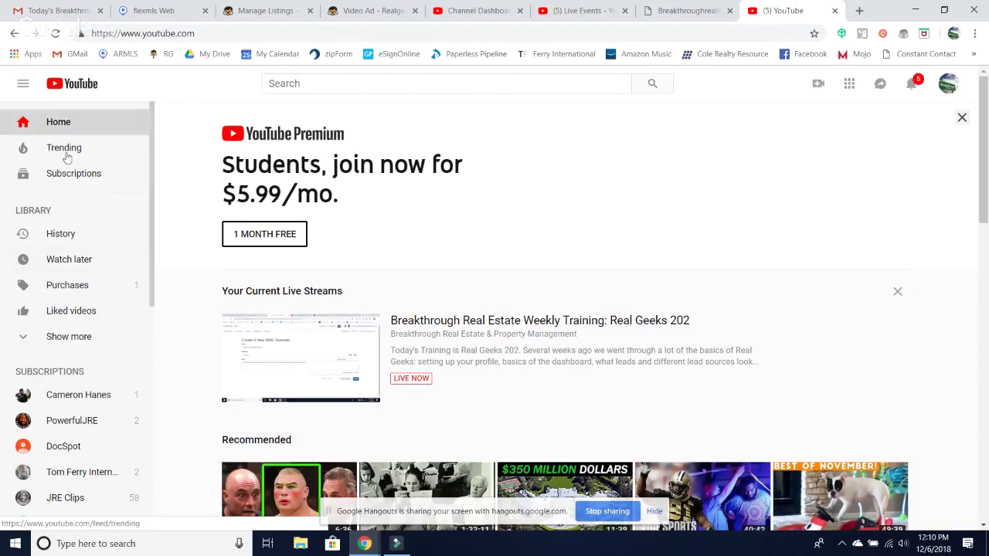
{"action": "left_click", "coordinate": [52, 234]}
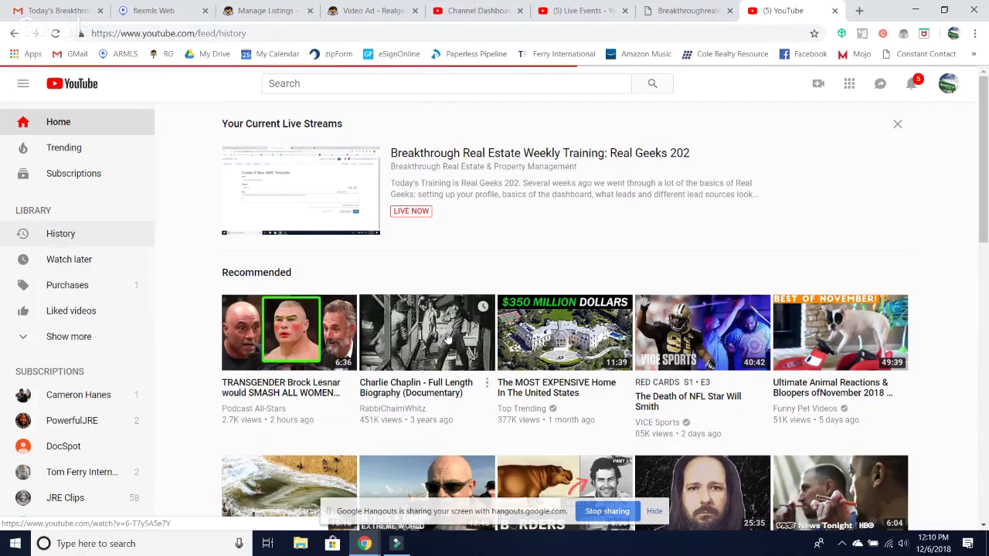
{"action": "left_click", "coordinate": [229, 137]}
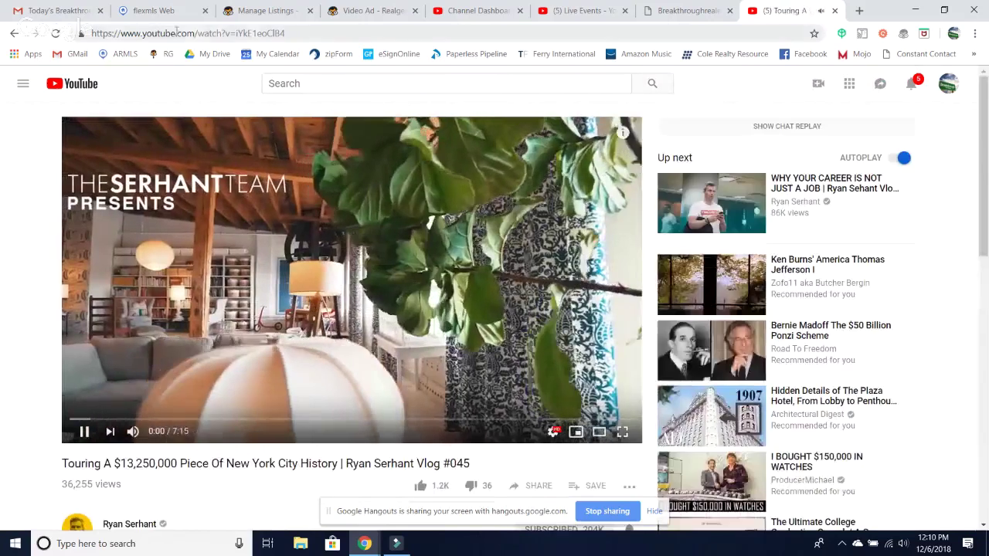
{"action": "left_click", "coordinate": [176, 33]}
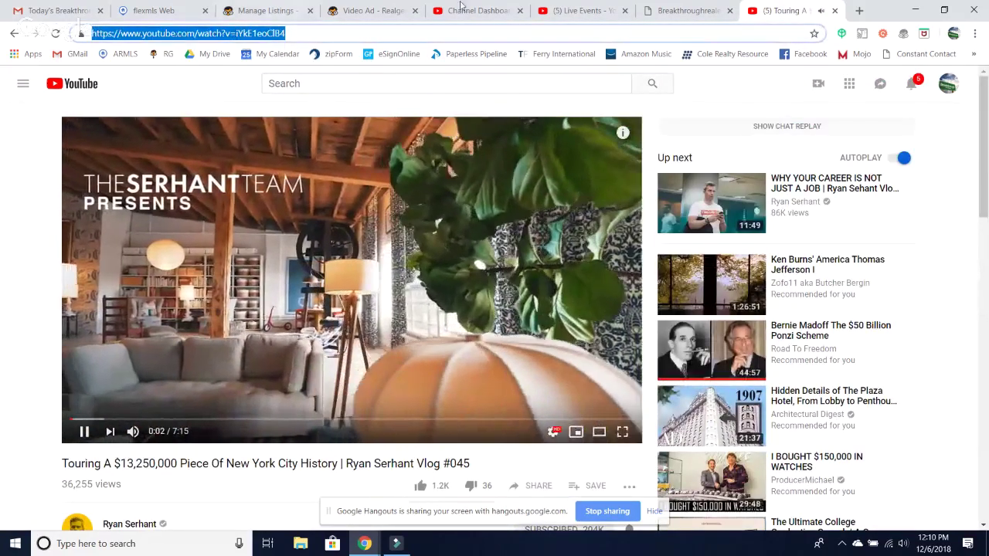
- Check the video ad's past link suggestions, then return to the YouTube video
{"action": "left_click", "coordinate": [352, 12]}
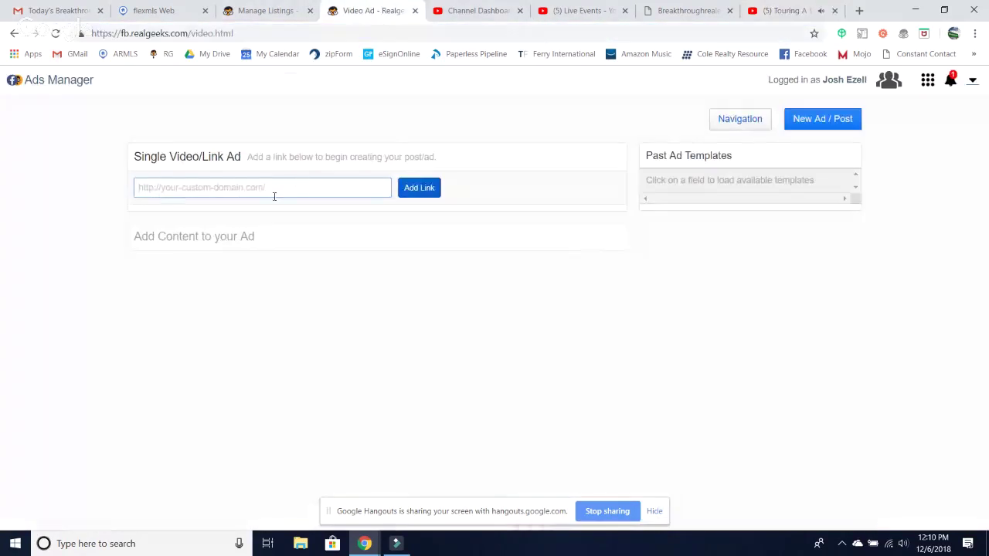
{"action": "left_click", "coordinate": [273, 194]}
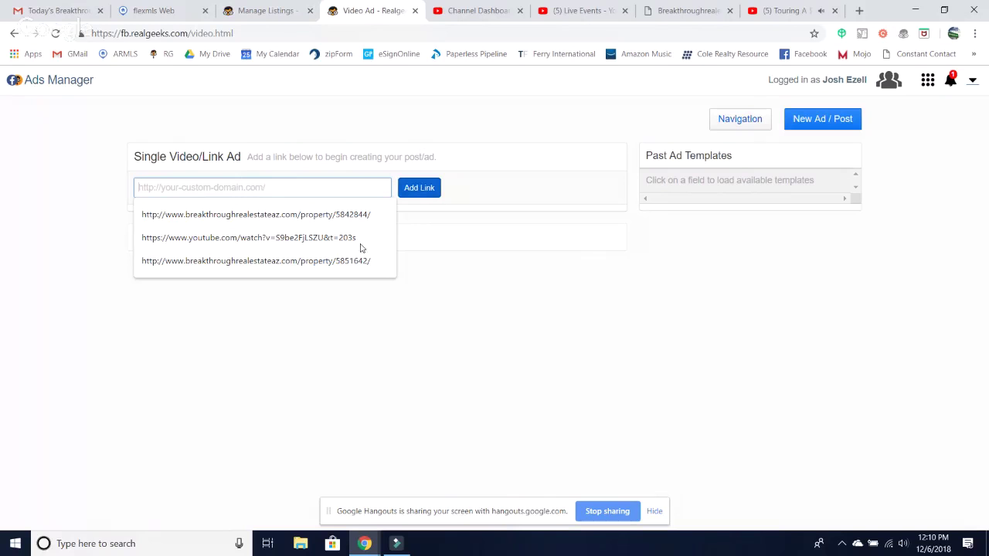
{"action": "left_click", "coordinate": [466, 325]}
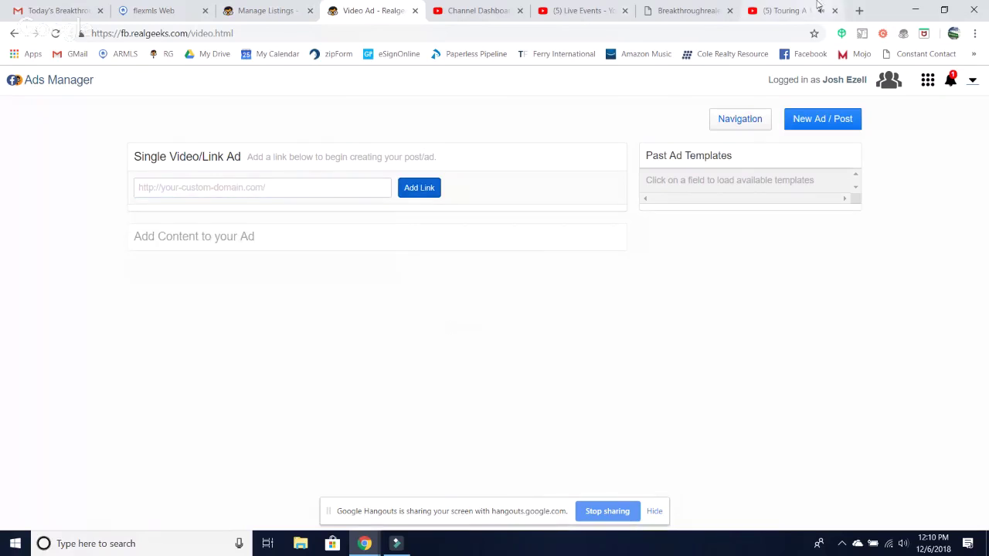
{"action": "left_click", "coordinate": [783, 10]}
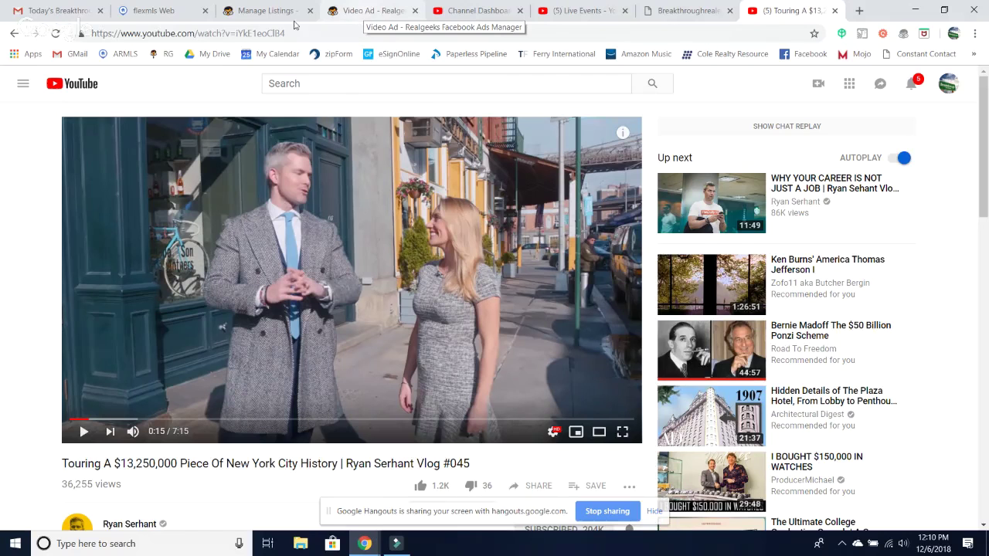
- Trim the Breakthrough Real Estate search URL back to its domain, load the homepage, and select its address
{"action": "left_click", "coordinate": [261, 13]}
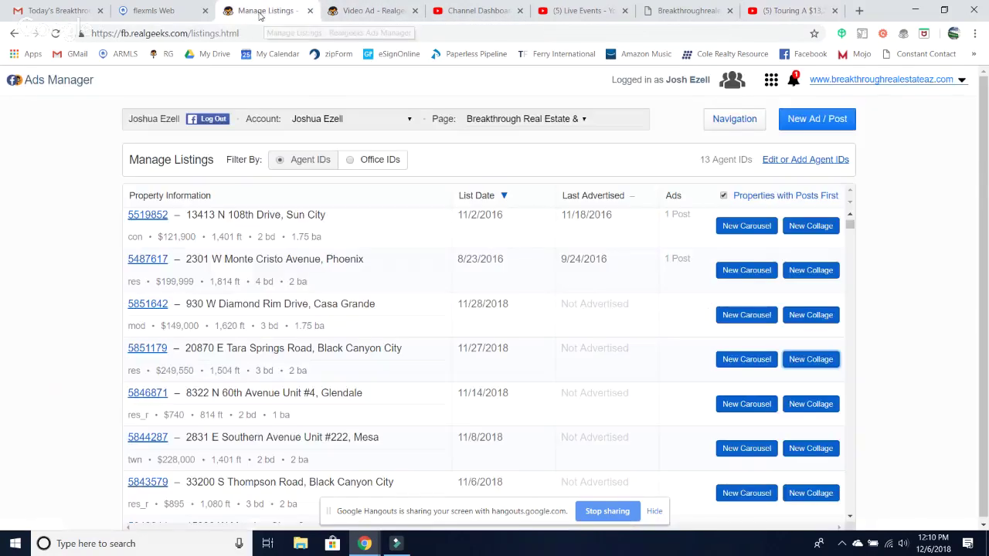
{"action": "left_click", "coordinate": [353, 13]}
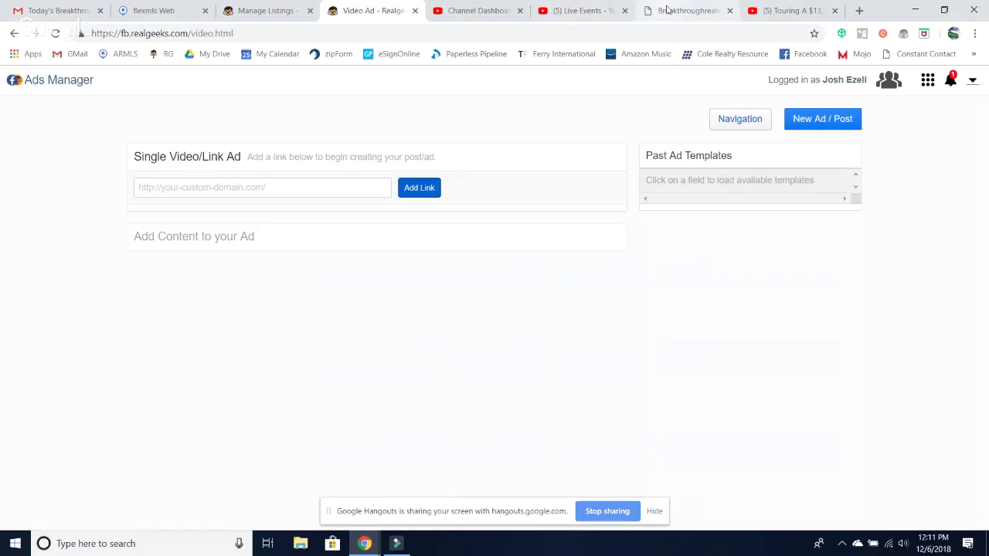
{"action": "left_click", "coordinate": [666, 9]}
{"action": "scroll", "coordinate": [208, 290], "scroll_direction": "up", "scroll_amount": 4}
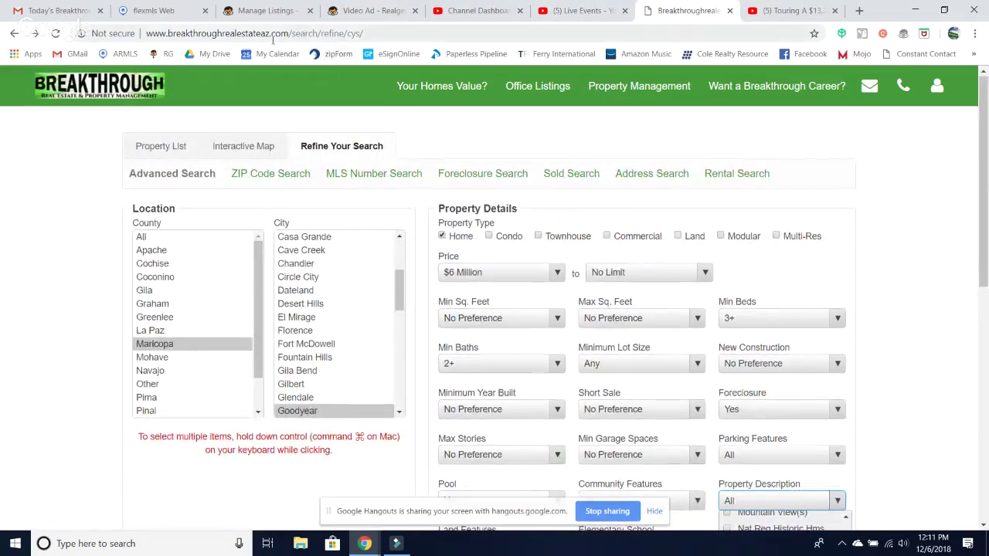
{"action": "left_click", "coordinate": [403, 36]}
{"action": "left_click", "coordinate": [403, 35]}
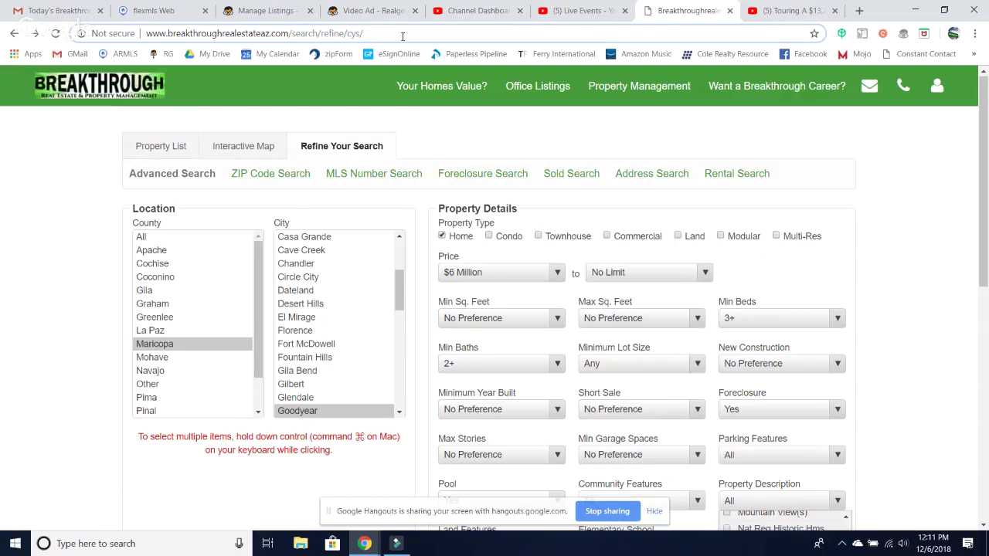
{"action": "key", "text": "BackSpace"}
{"action": "key", "text": "BackSpace"}
{"action": "key", "text": "BackSpace"}
{"action": "key", "text": "BackSpace"}
{"action": "key", "text": "BackSpace"}
{"action": "key", "text": "BackSpace"}
{"action": "key", "text": "BackSpace"}
{"action": "key", "text": "BackSpace"}
{"action": "key", "text": "BackSpace"}
{"action": "key", "text": "BackSpace"}
{"action": "key", "text": "BackSpace"}
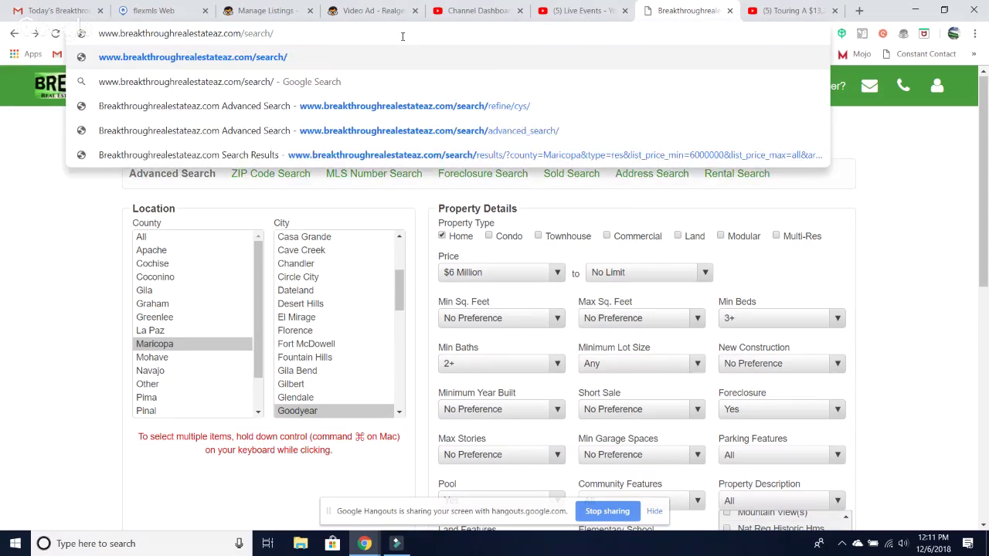
{"action": "key", "text": "BackSpace"}
{"action": "key", "text": "BackSpace"}
{"action": "key", "text": "BackSpace"}
{"action": "key", "text": "BackSpace"}
{"action": "key", "text": "BackSpace"}
{"action": "key", "text": "BackSpace"}
{"action": "key", "text": "BackSpace"}
{"action": "key", "text": "BackSpace"}
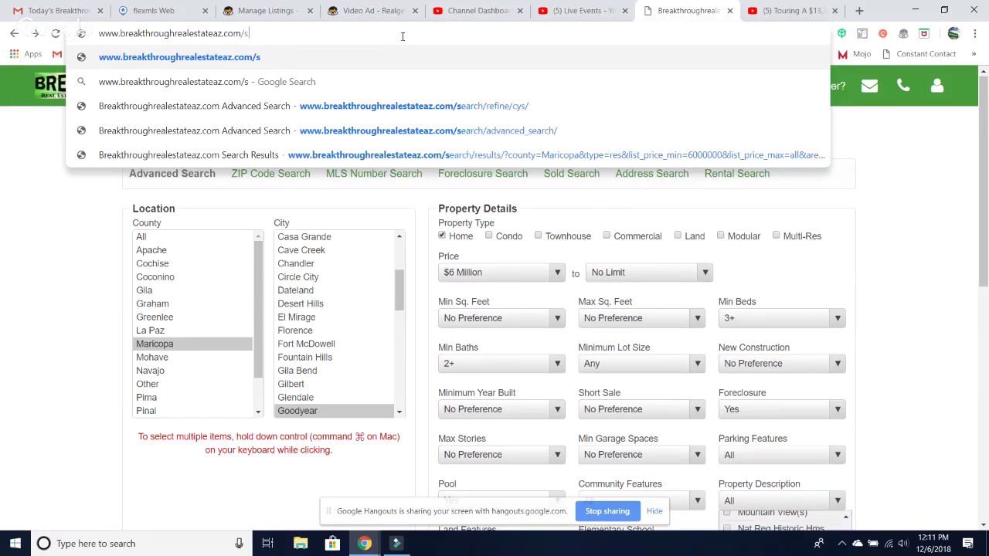
{"action": "key", "text": "Return"}
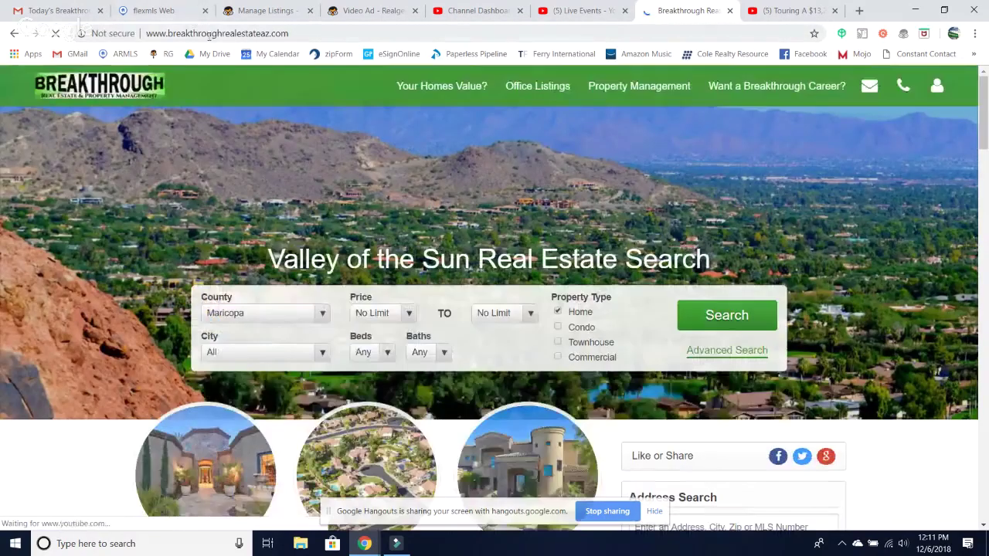
{"action": "left_click", "coordinate": [208, 33]}
{"action": "key", "text": "ctrl+c"}
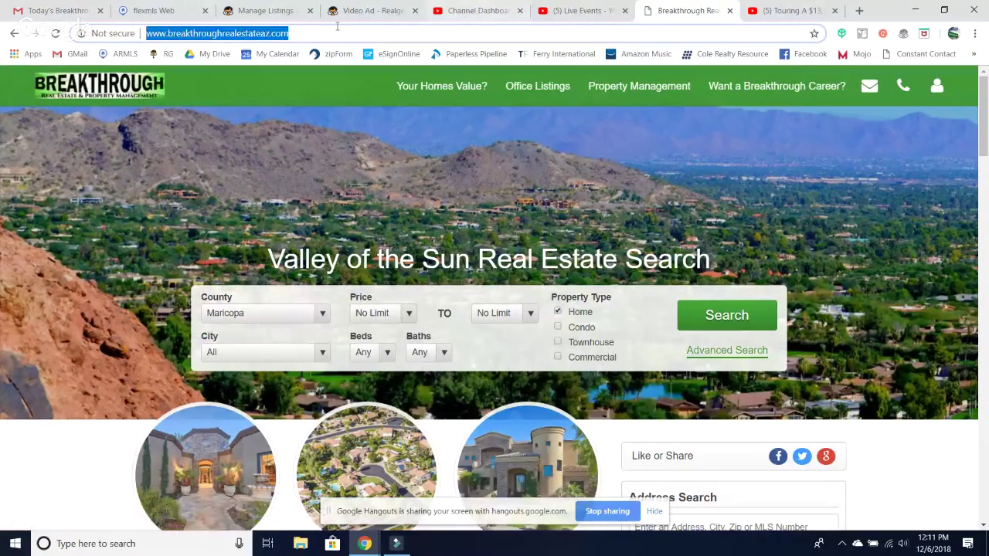
{"action": "left_click", "coordinate": [371, 11]}
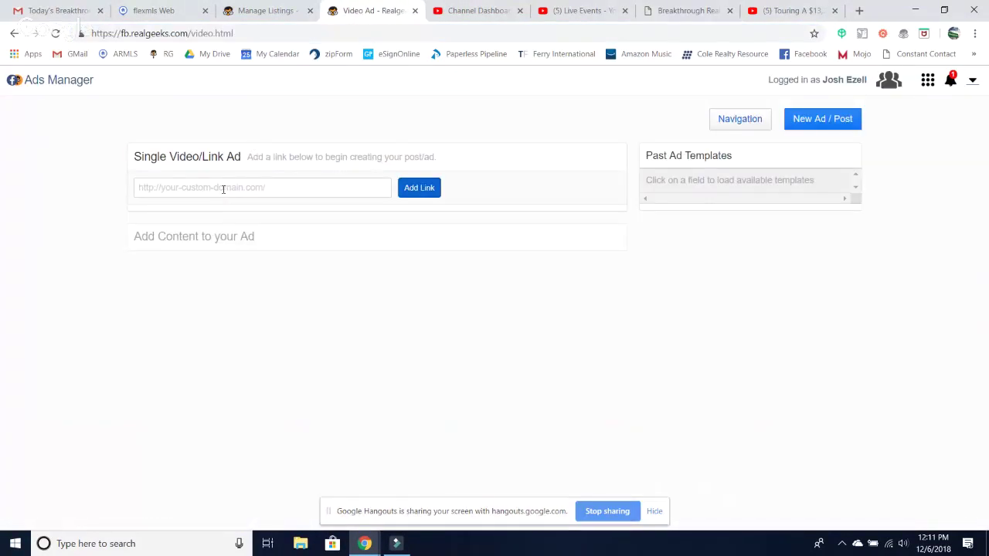
- Paste the Breakthrough homepage URL as the video ad's link and add it
{"action": "left_click", "coordinate": [223, 188]}
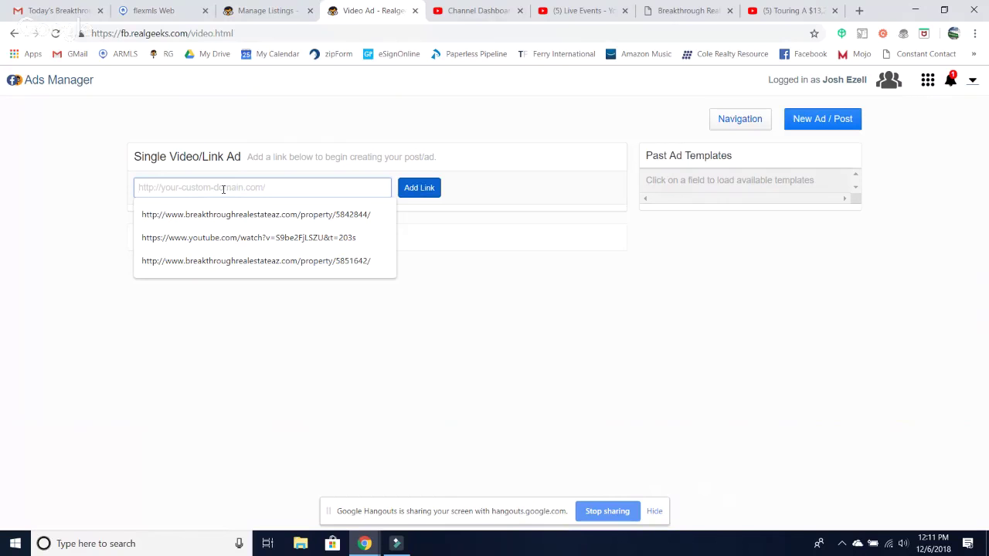
{"action": "key", "text": "ctrl+v"}
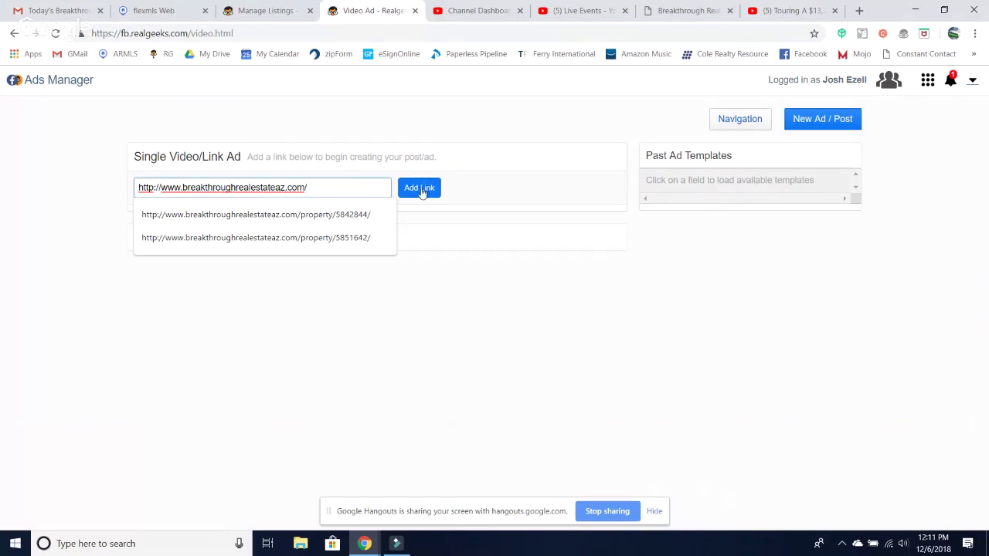
{"action": "left_click", "coordinate": [421, 188]}
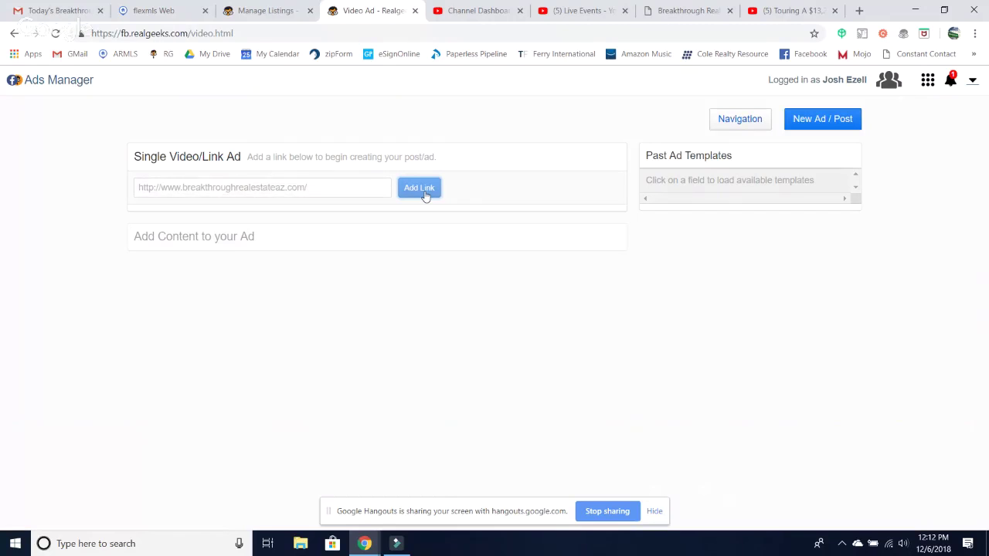
- Replace the link with the property/5842844 address to load its Goodyear headline and description
{"action": "left_click", "coordinate": [314, 187]}
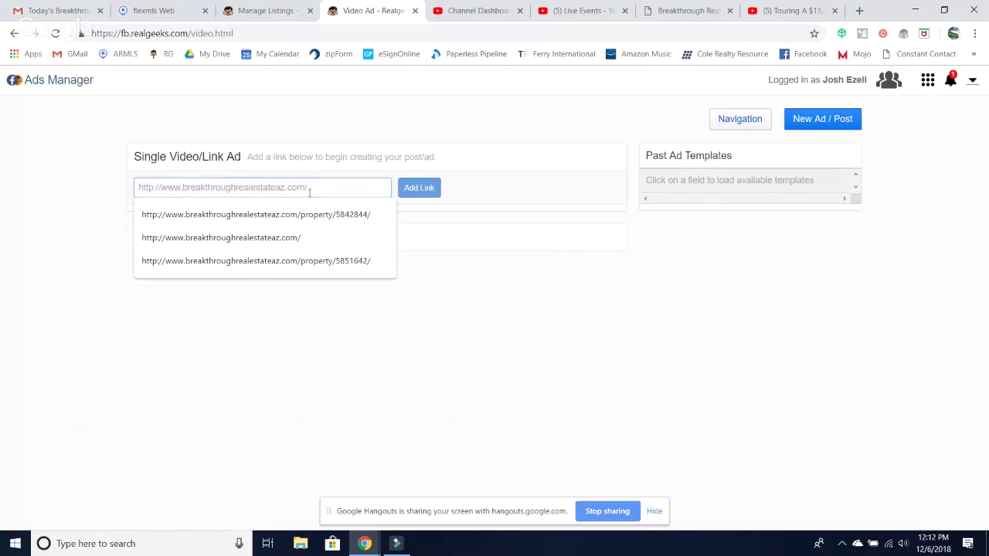
{"action": "left_click", "coordinate": [283, 218]}
{"action": "left_click", "coordinate": [415, 195]}
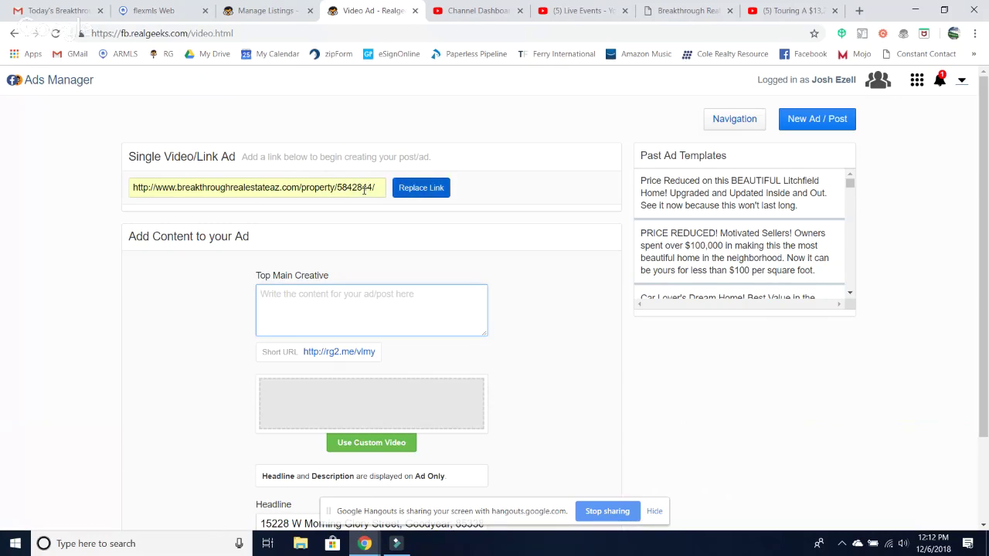
- Scroll through the ad form and open the Use Custom Video chooser
{"action": "scroll", "coordinate": [364, 190], "scroll_direction": "down", "scroll_amount": 1}
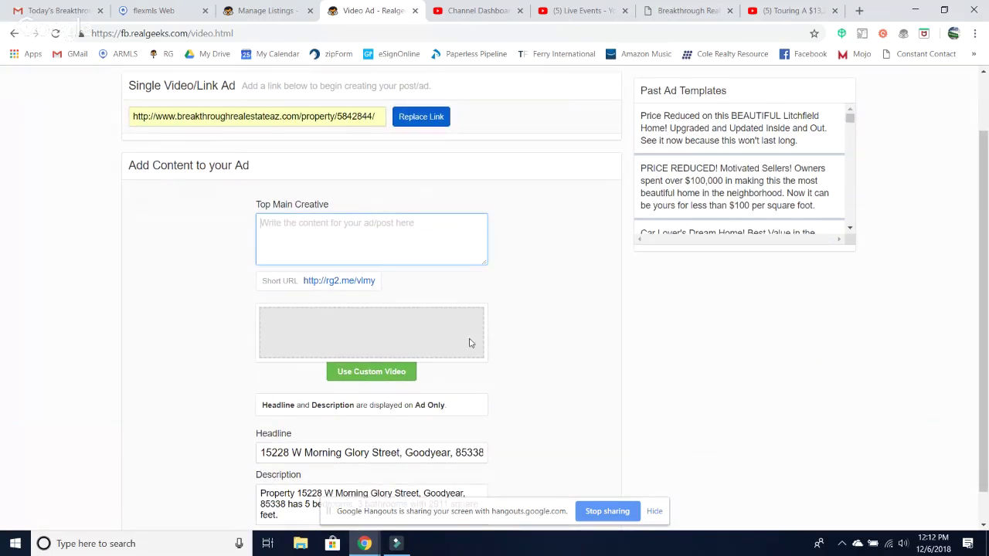
{"action": "scroll", "coordinate": [561, 372], "scroll_direction": "up", "scroll_amount": 1}
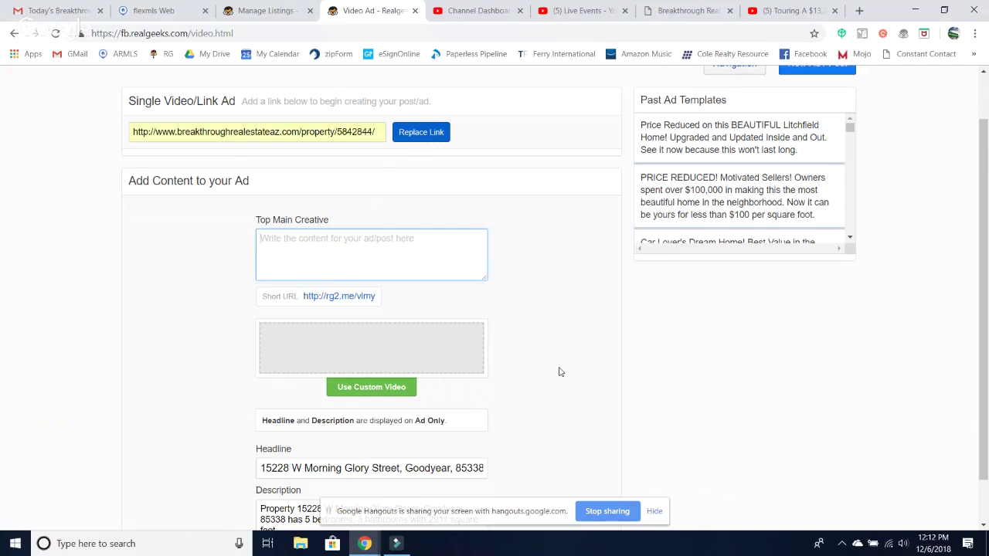
{"action": "scroll", "coordinate": [551, 340], "scroll_direction": "up", "scroll_amount": 1}
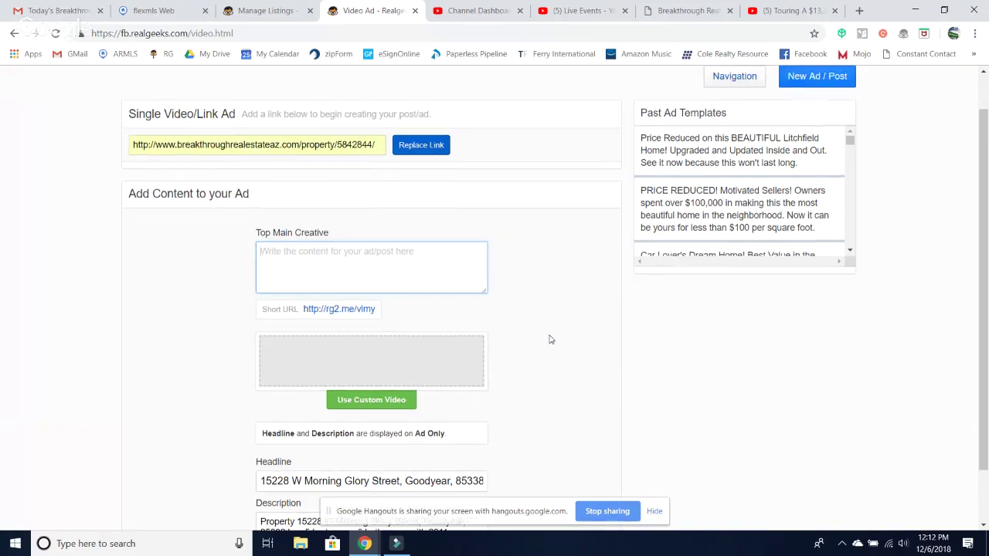
{"action": "scroll", "coordinate": [551, 340], "scroll_direction": "down", "scroll_amount": 1}
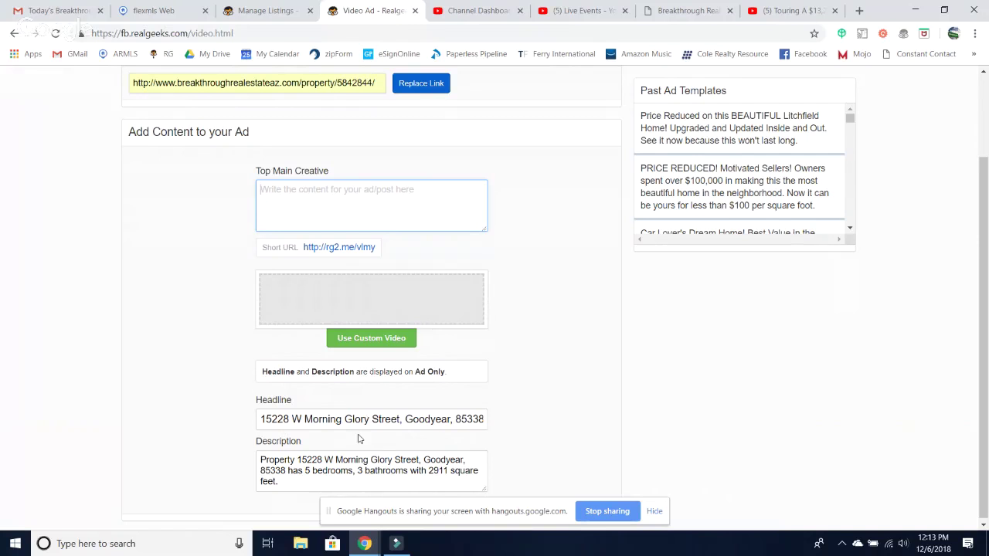
{"action": "scroll", "coordinate": [358, 439], "scroll_direction": "down", "scroll_amount": 1}
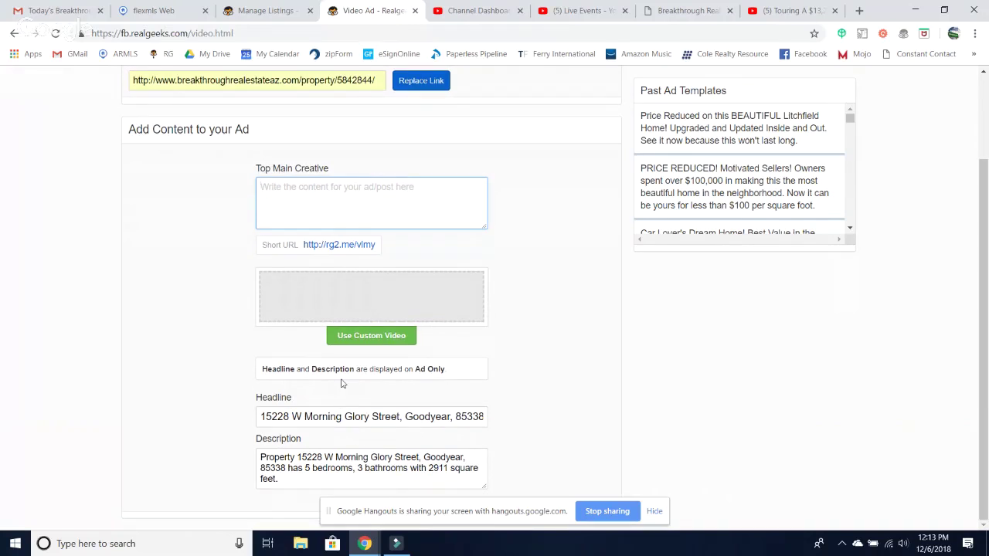
{"action": "left_click", "coordinate": [358, 338]}
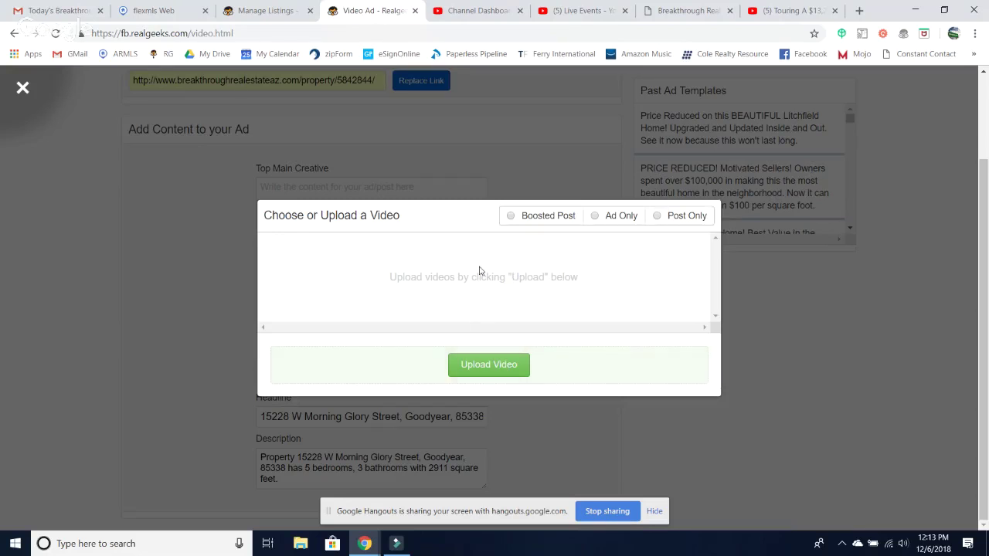
- Upload the Diamond Rim Video Tour file as the custom video and dismiss the error alert
{"action": "left_click", "coordinate": [489, 371]}
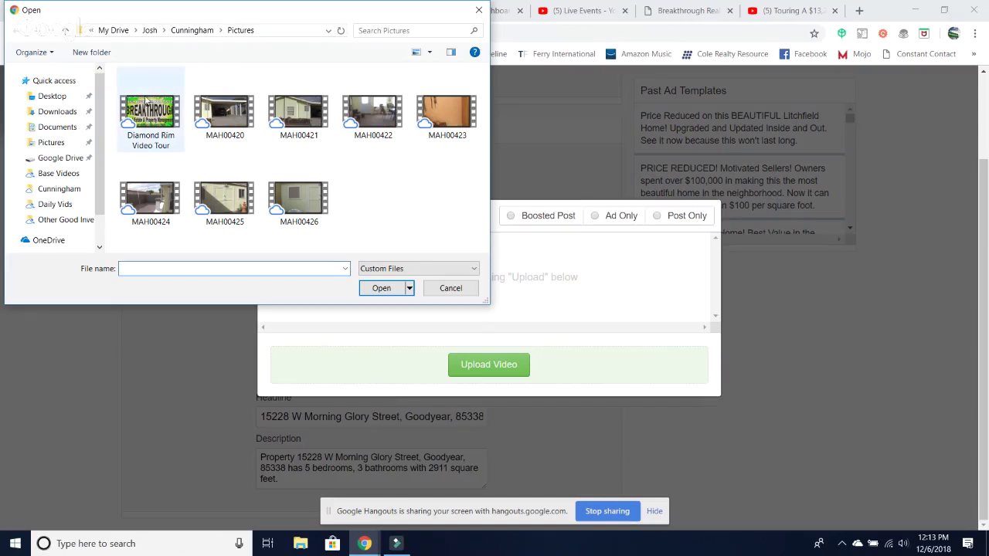
{"action": "scroll", "coordinate": [57, 159], "scroll_direction": "down", "scroll_amount": 1}
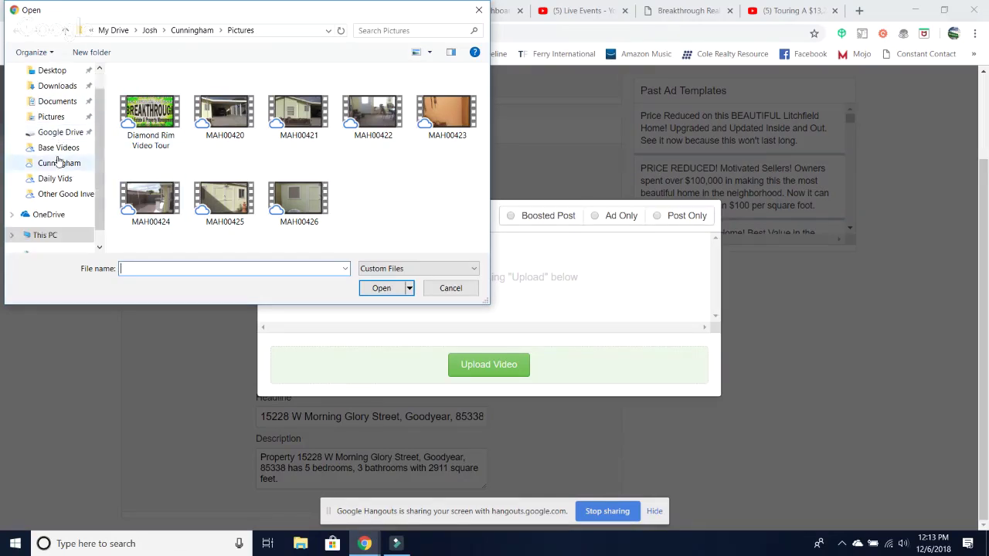
{"action": "left_click", "coordinate": [162, 120]}
{"action": "left_click", "coordinate": [386, 293]}
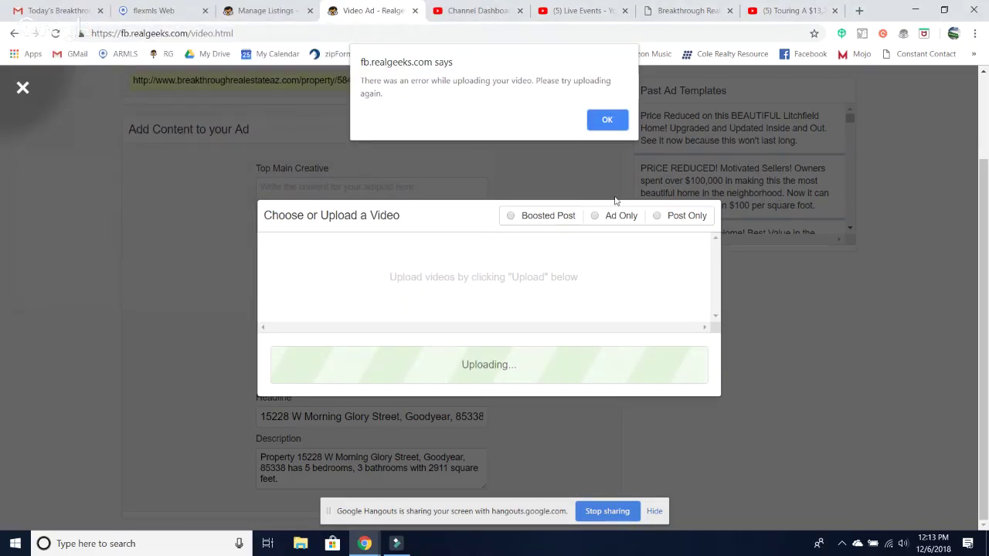
{"action": "left_click", "coordinate": [606, 122]}
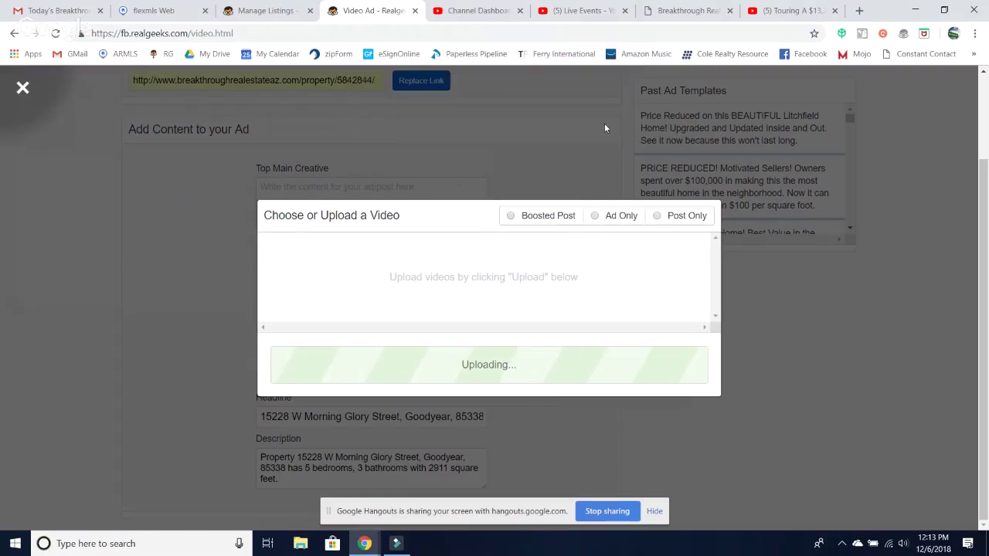